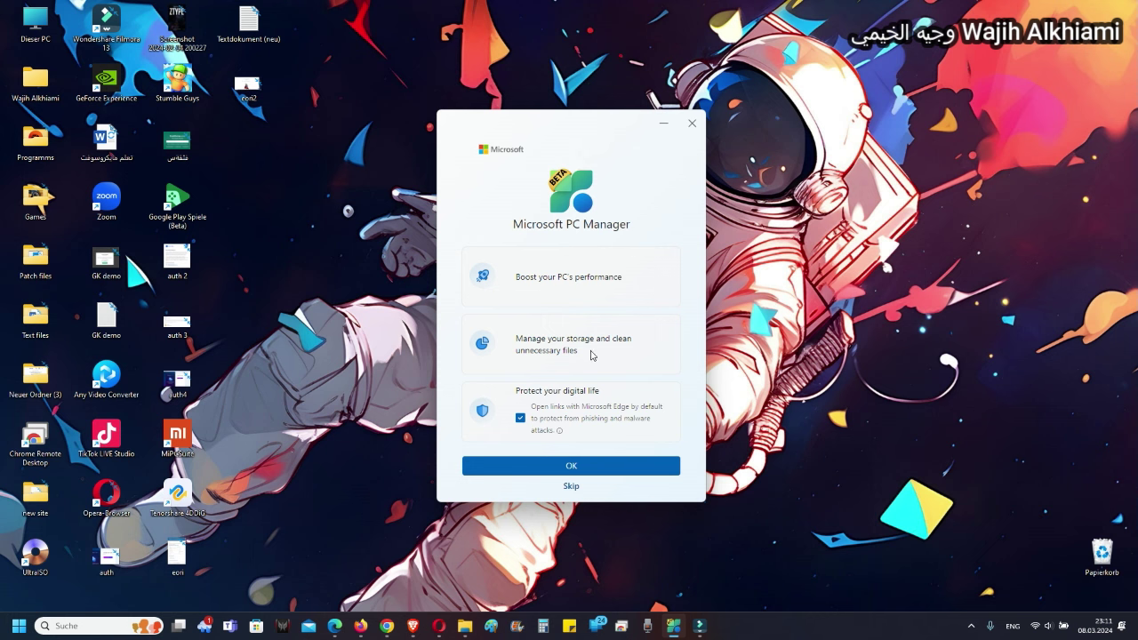
Step: Skip the welcome offers and run PC boost to free memory and remove temporary files
left_click(574, 487)
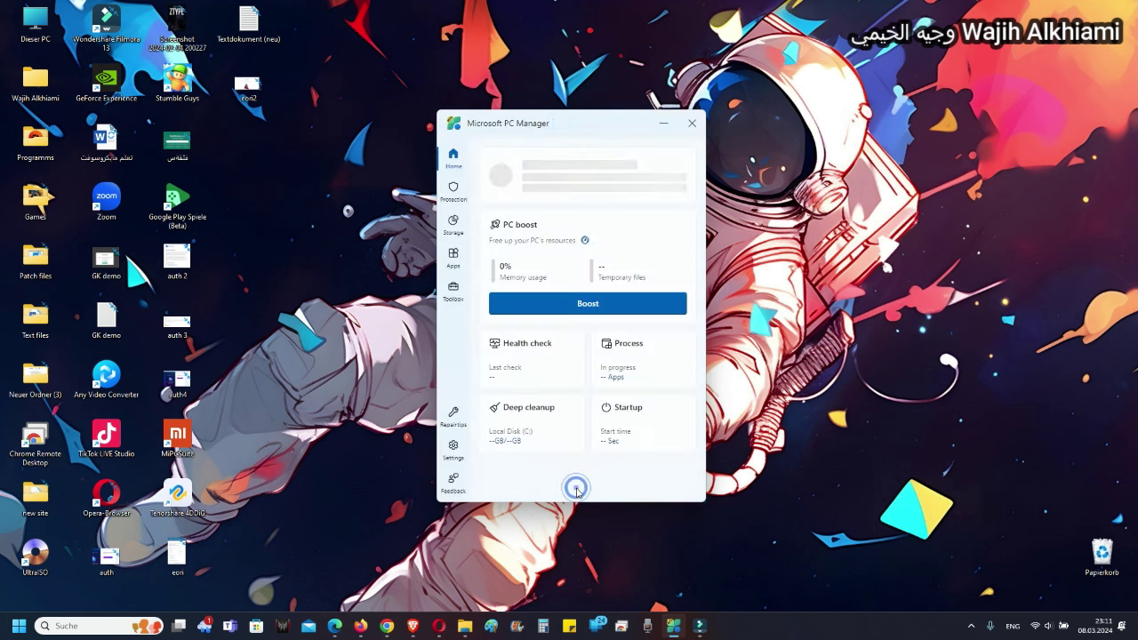
left_click_drag(592, 127, 582, 100)
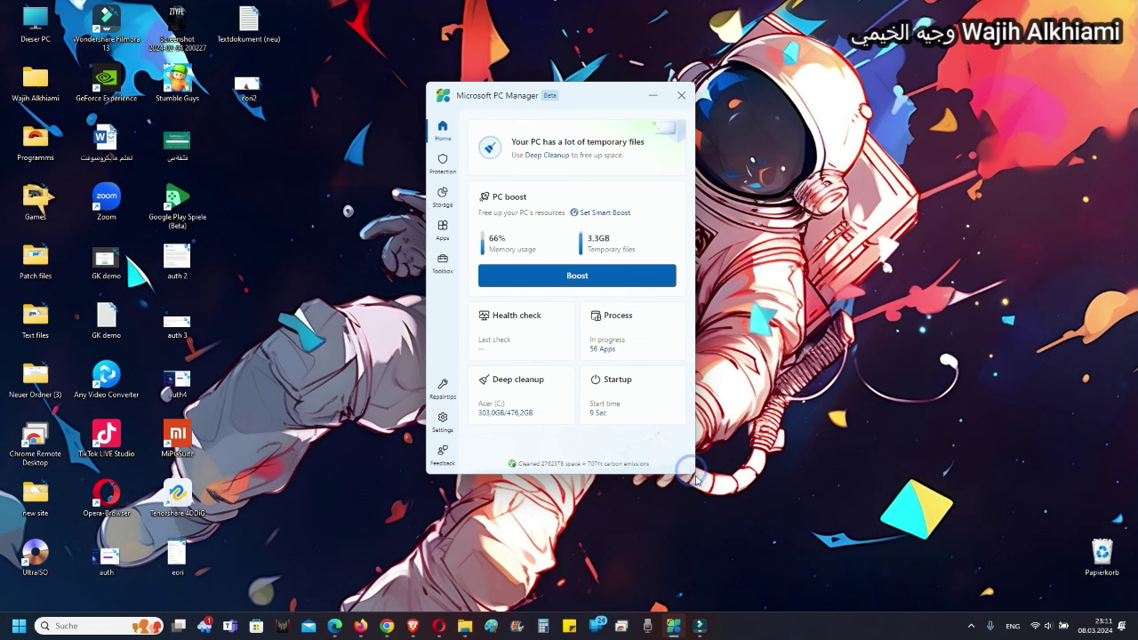
mouse_move(581, 95)
left_mouse_down()
mouse_move(624, 86)
mouse_move(559, 98)
left_mouse_up()
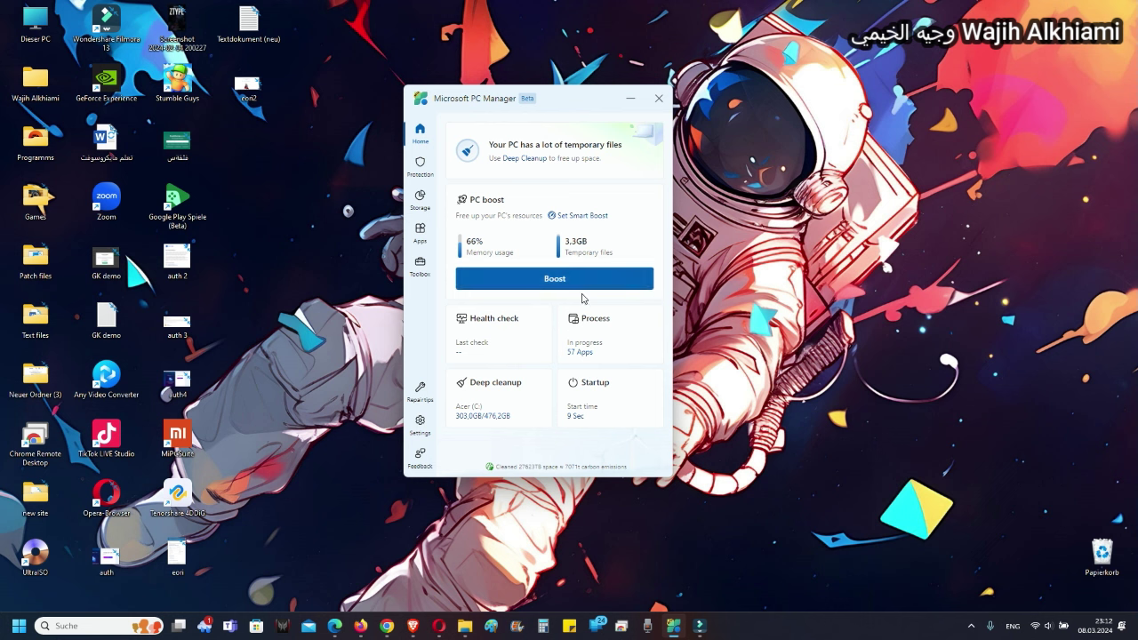
left_click(610, 279)
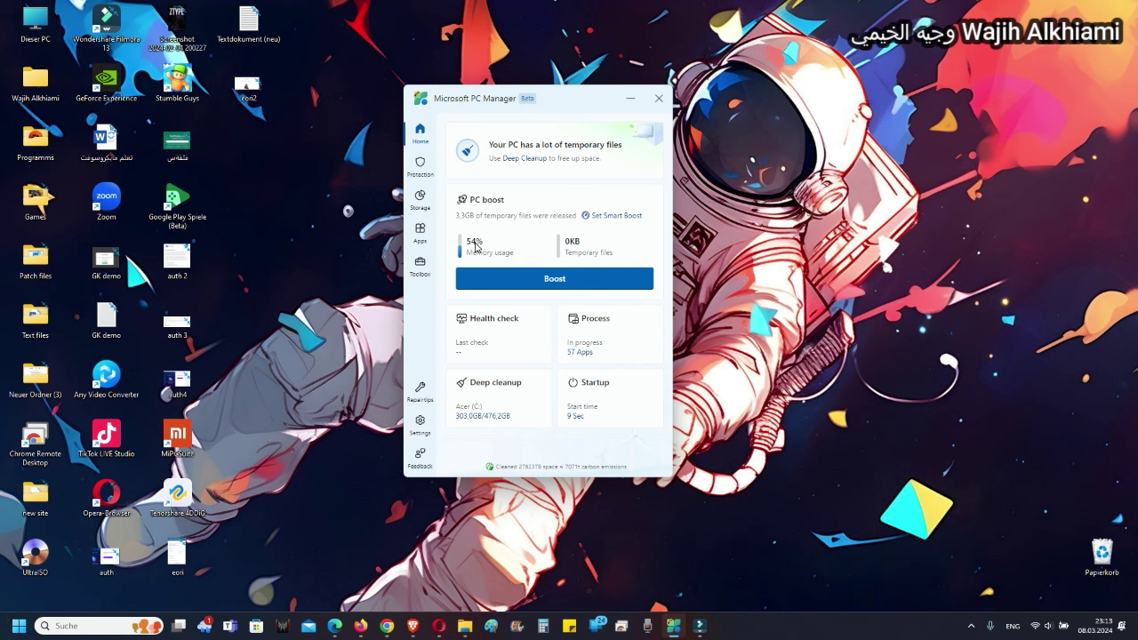
Step: Run the health check and review its proposed Windows defaults, cleanup items and startup apps to disable
left_click(504, 347)
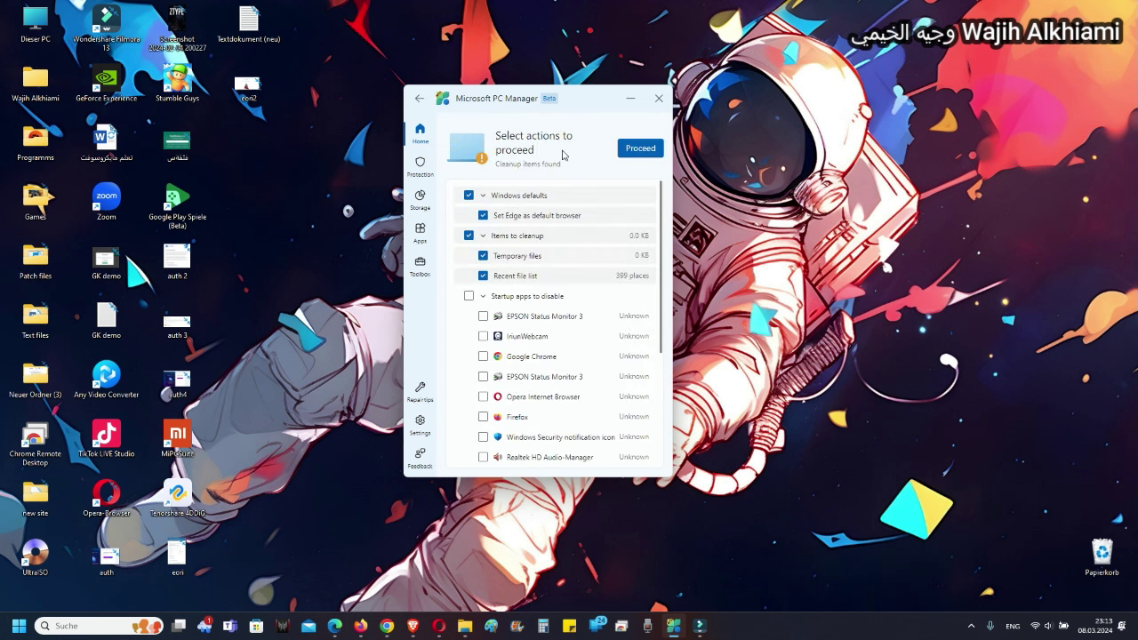
scroll(595, 311, "down", 3)
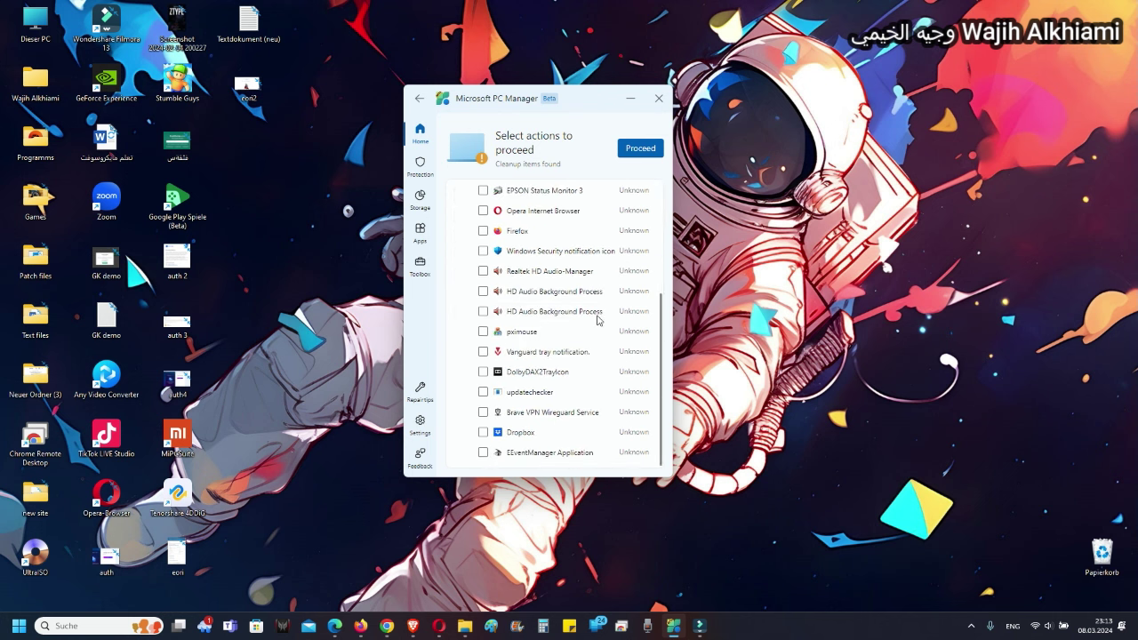
scroll(577, 371, "up", 3)
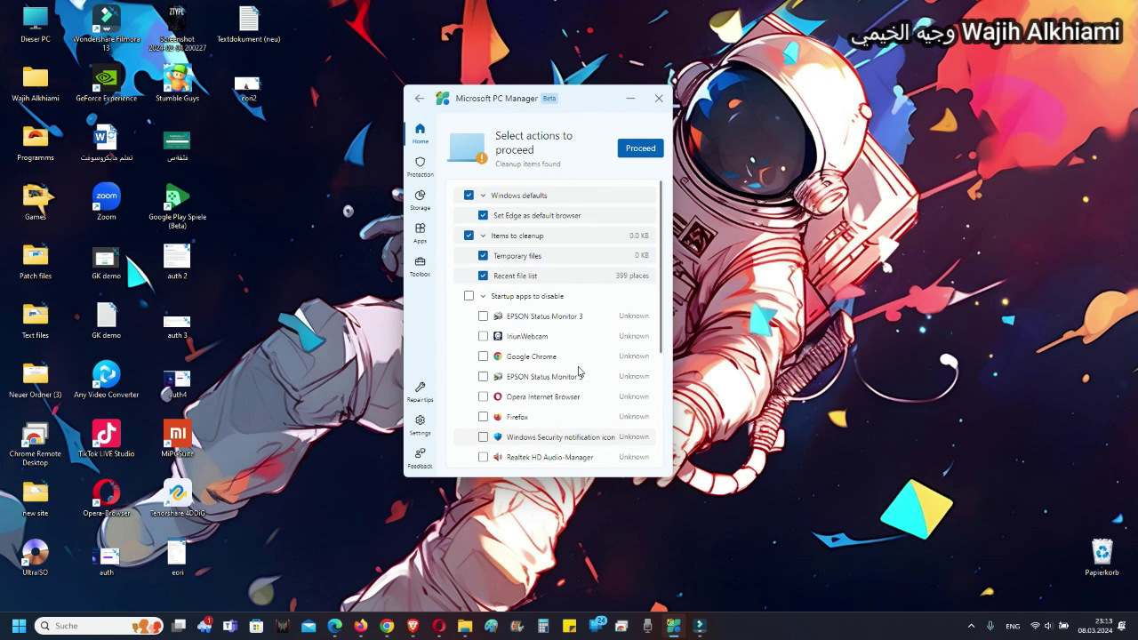
scroll(582, 369, "down", 3)
scroll(619, 330, "up", 3)
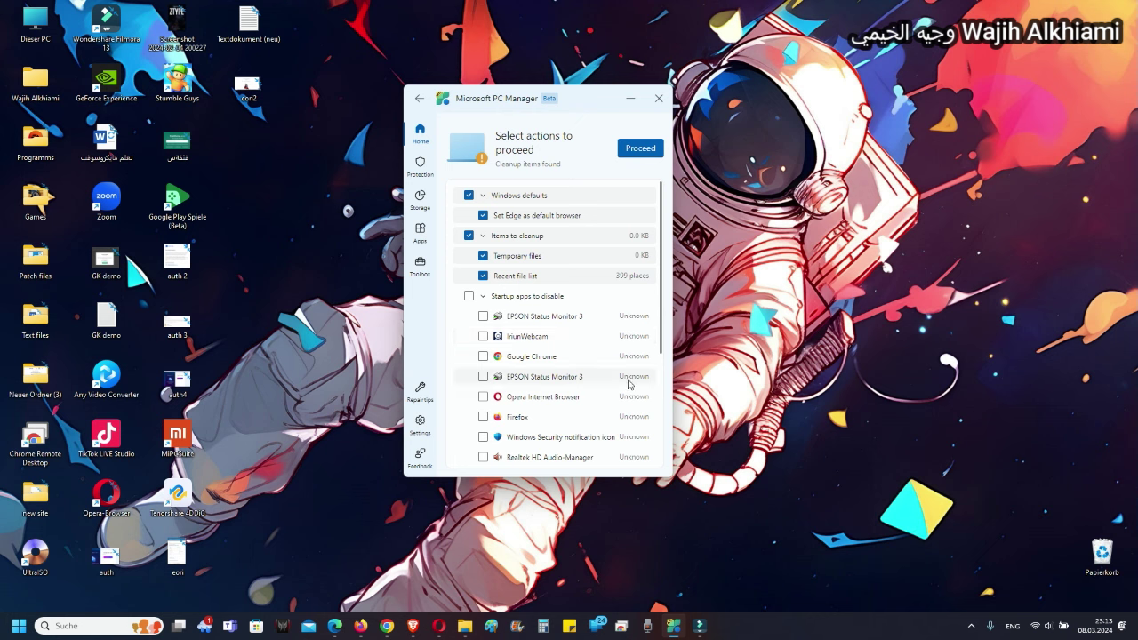
scroll(629, 384, "down", 3)
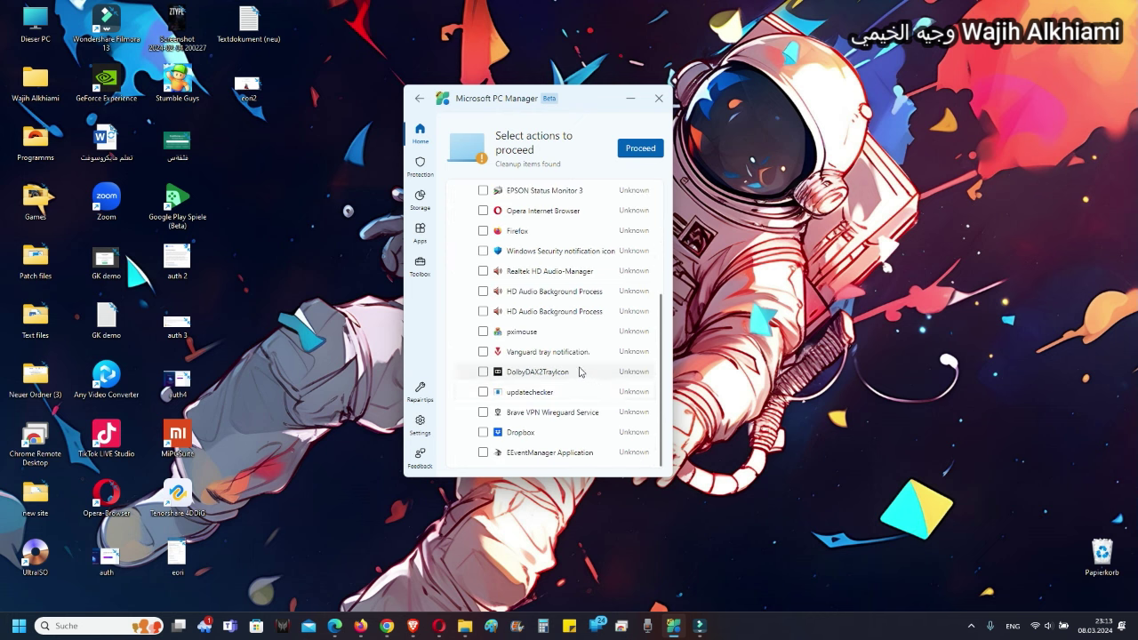
scroll(590, 387, "up", 3)
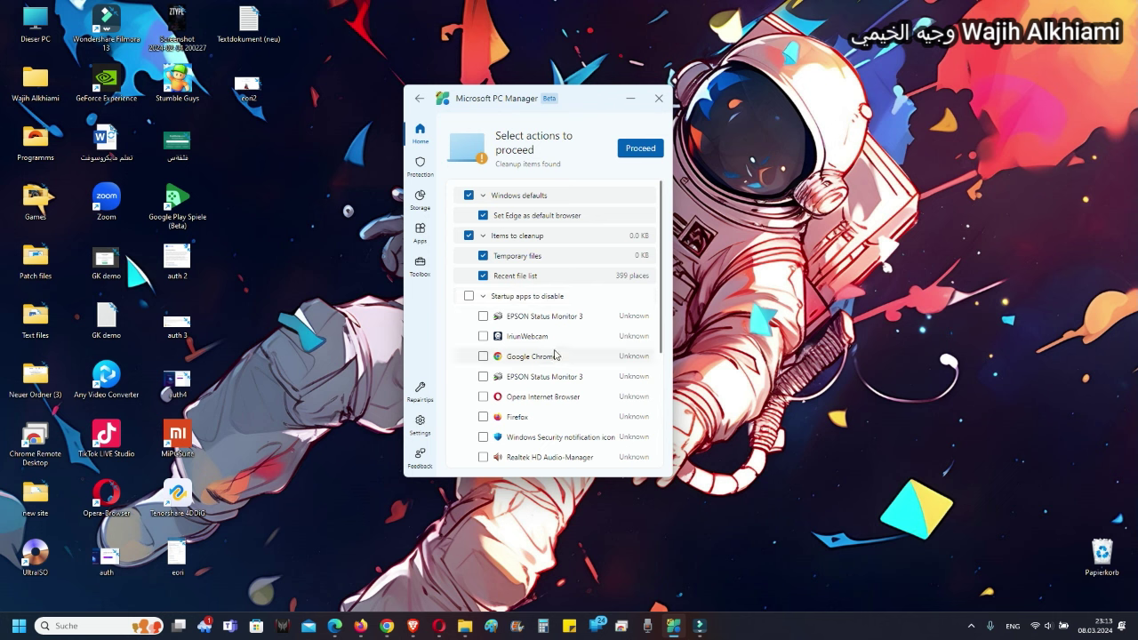
scroll(566, 354, "down", 5)
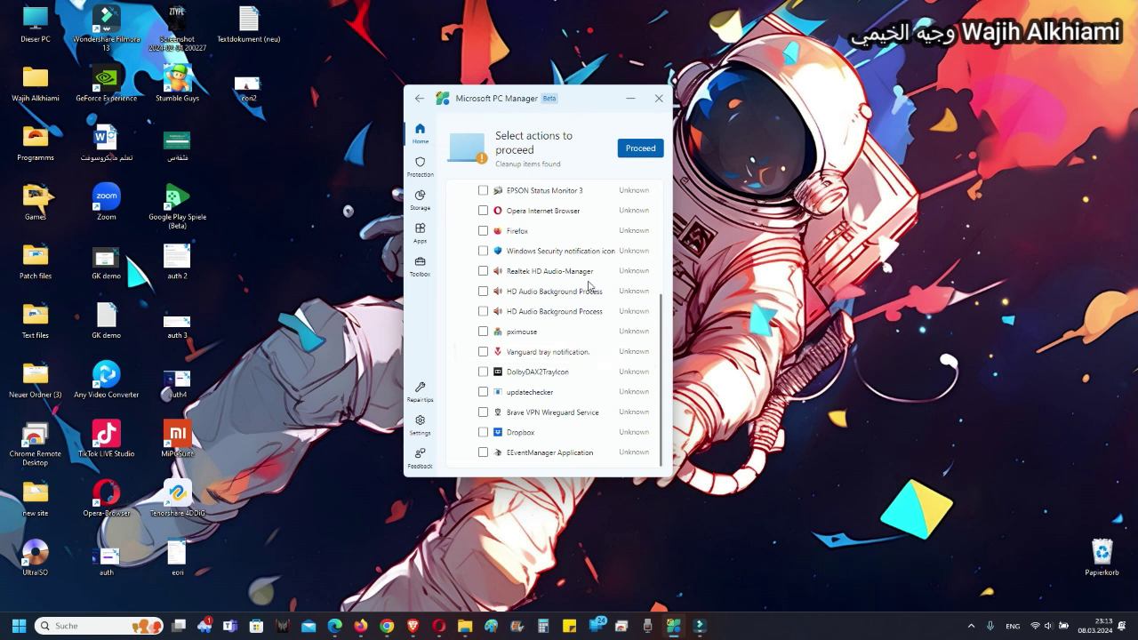
scroll(589, 293, "up", 5)
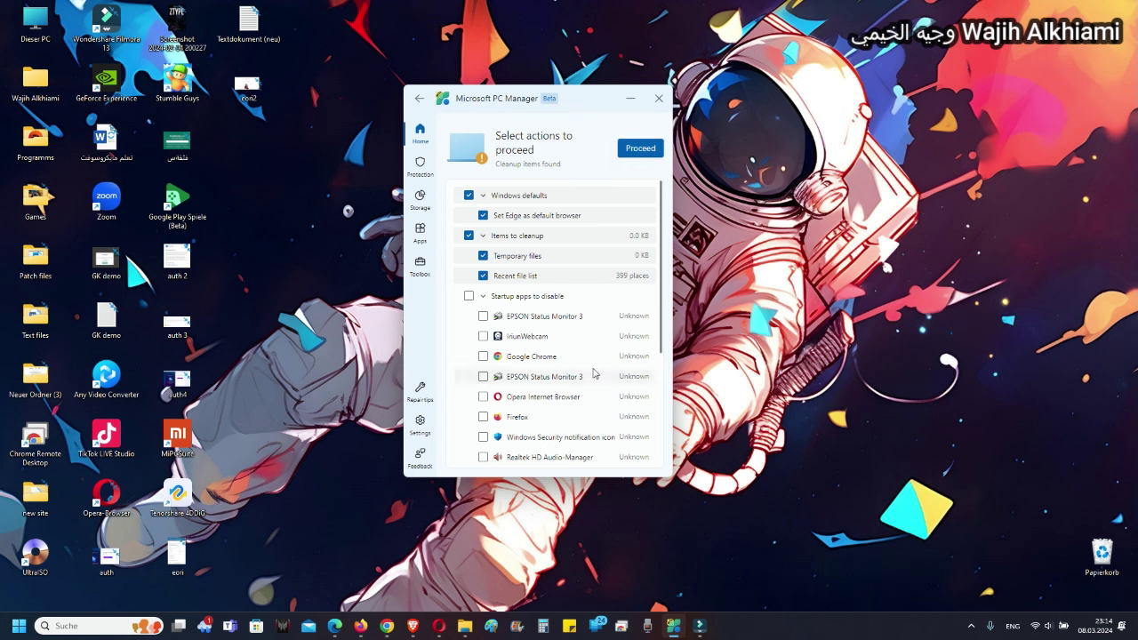
scroll(584, 375, "down", 3)
scroll(584, 374, "up", 3)
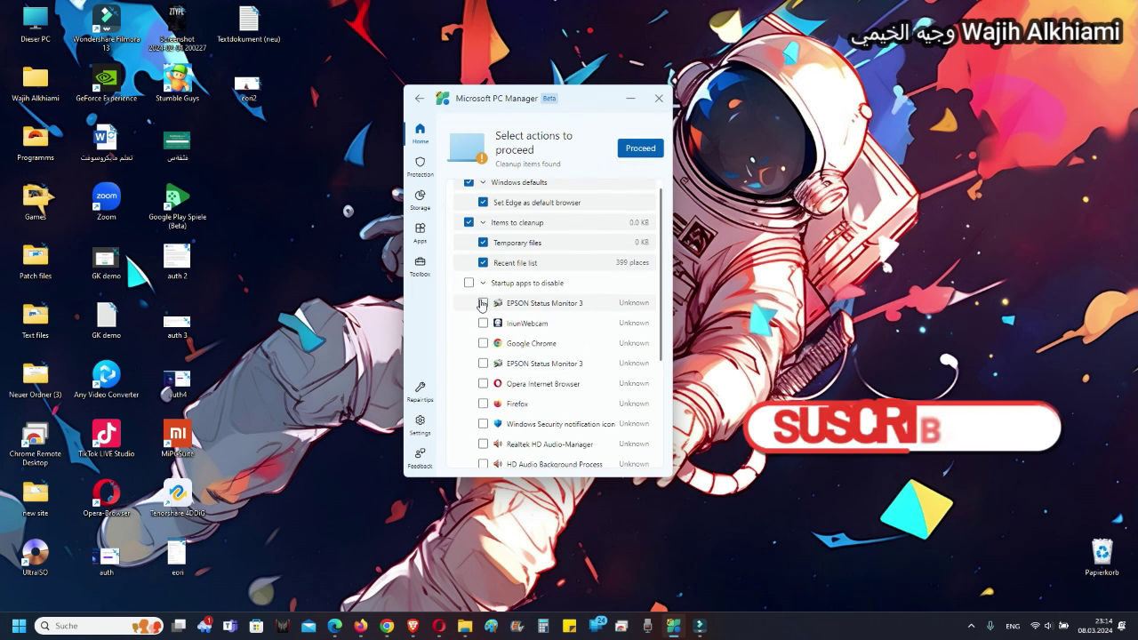
Step: Select the first EPSON Status Monitor 3, Opera Internet Browser and pximouse as startup apps to disable, and carry out the health check actions
left_click(483, 302)
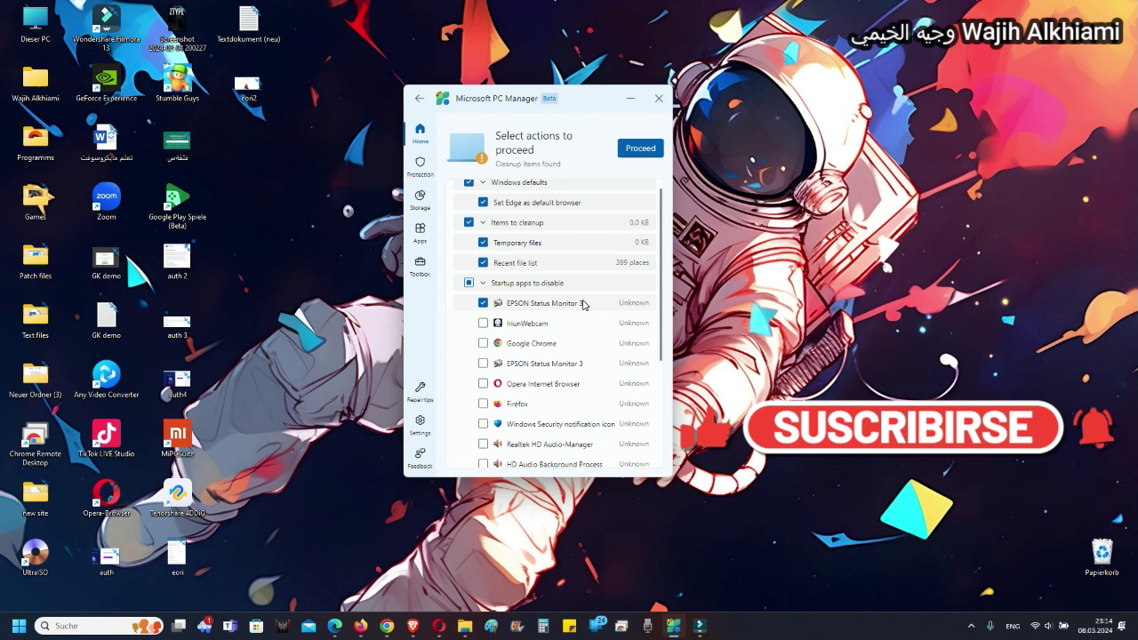
left_click(483, 384)
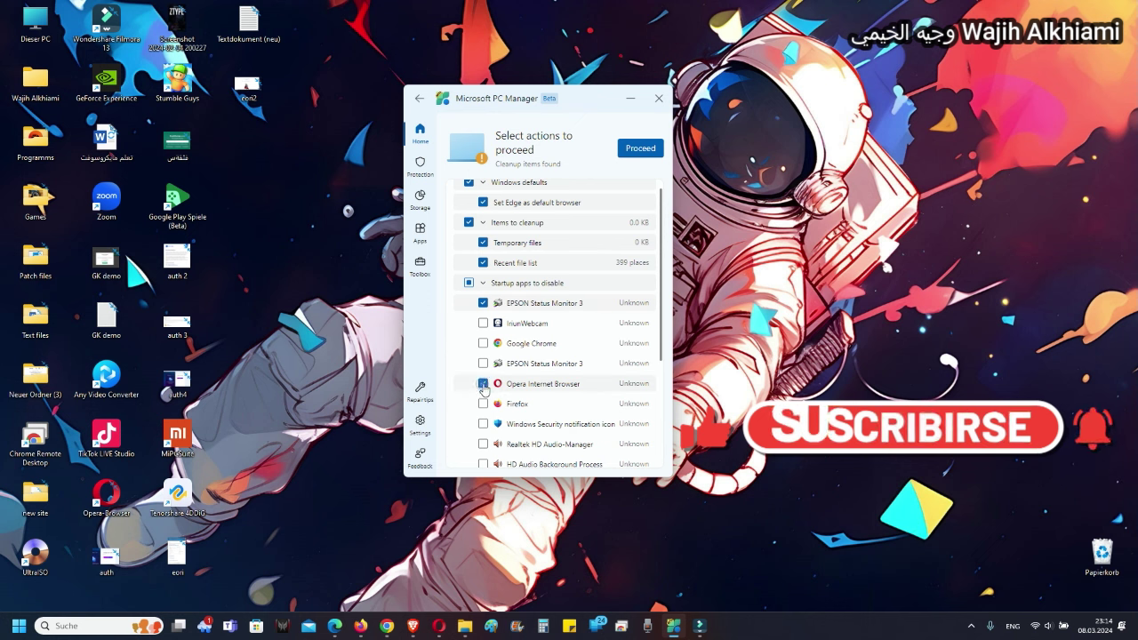
scroll(587, 391, "down", 2)
scroll(591, 391, "down", 2)
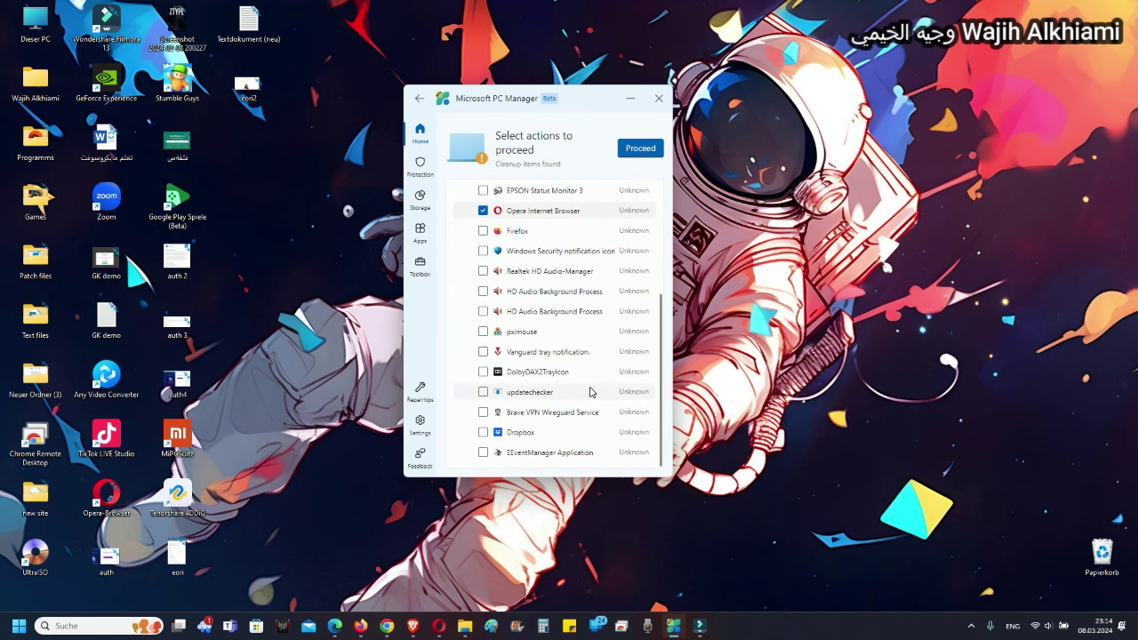
left_click(481, 334)
scroll(610, 380, "up", 5)
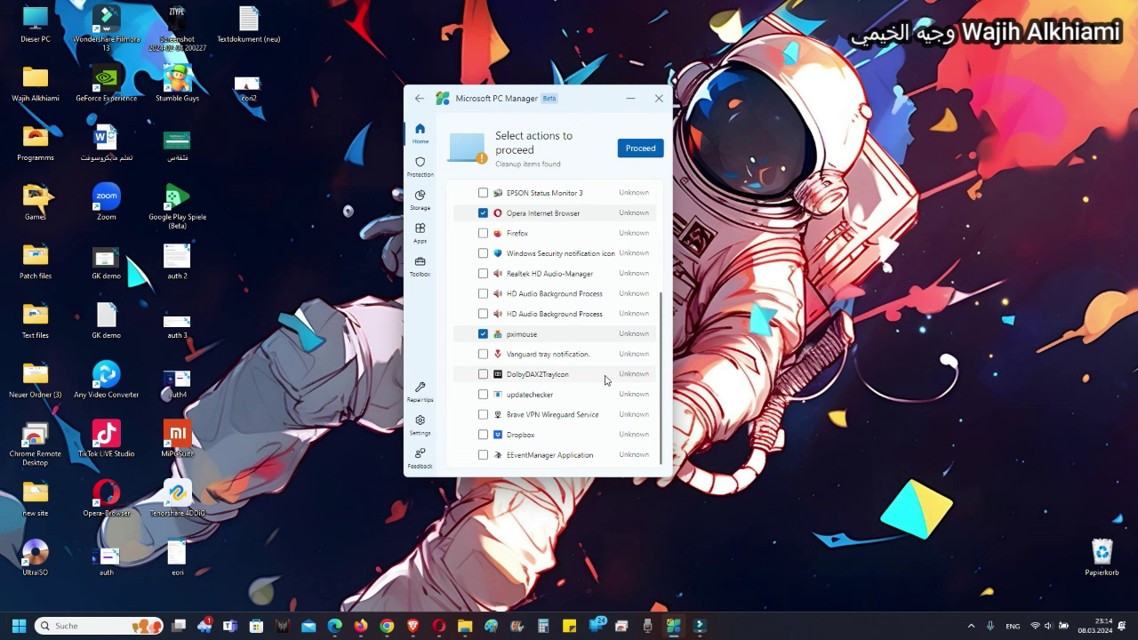
left_click(658, 149)
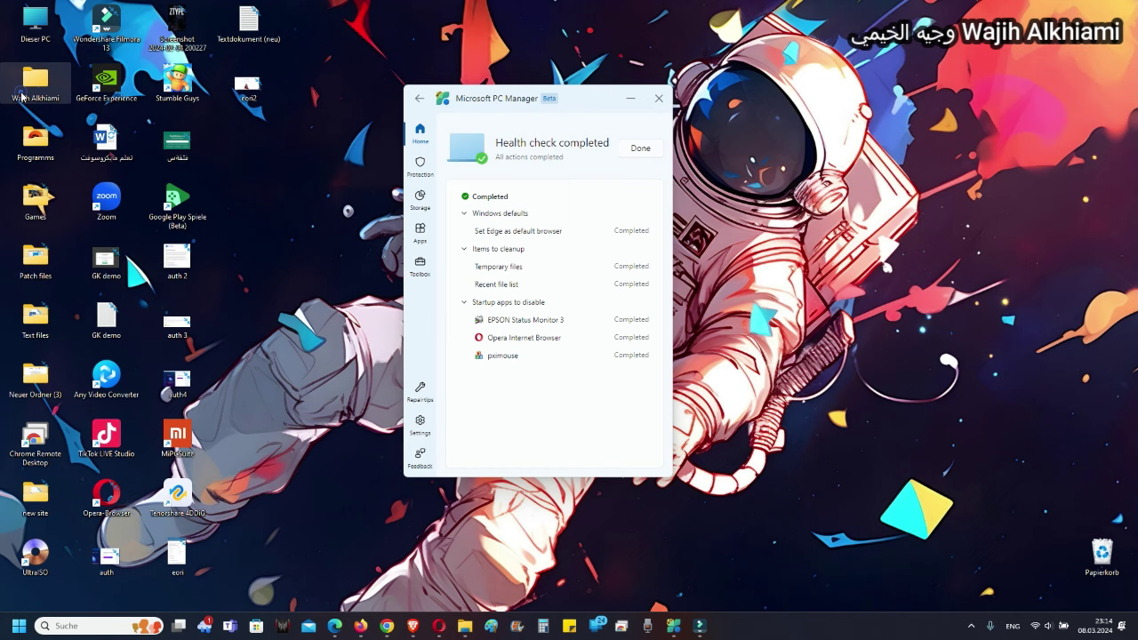
Step: Inspect the quick-access locations in the user profile folder, close it, and finish the health check
double_click(23, 96)
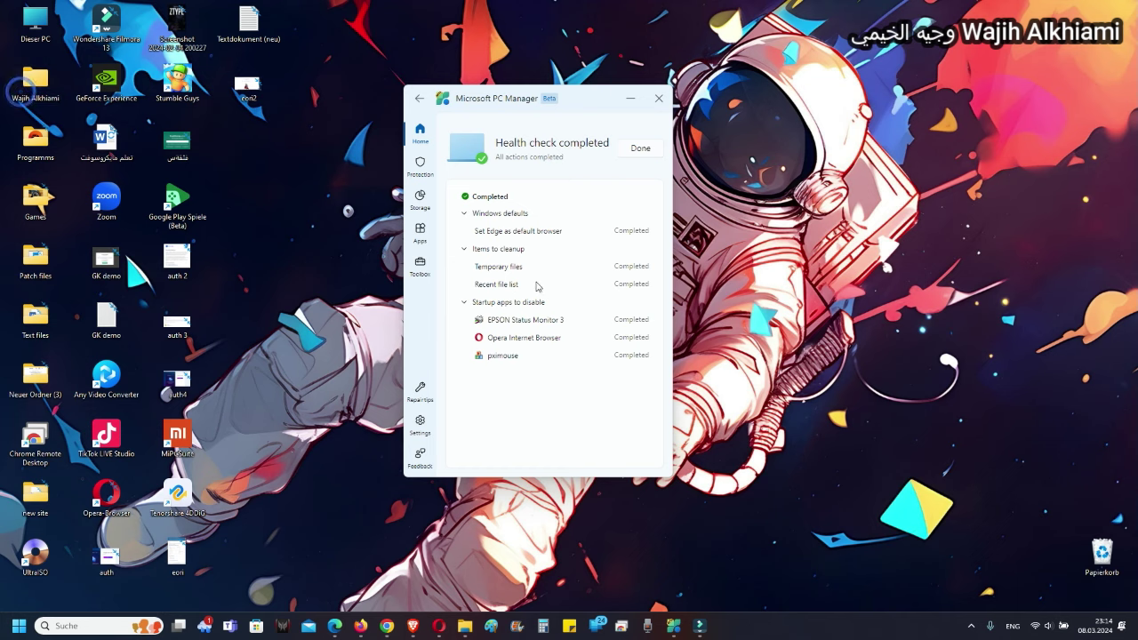
scroll(266, 457, "down", 2)
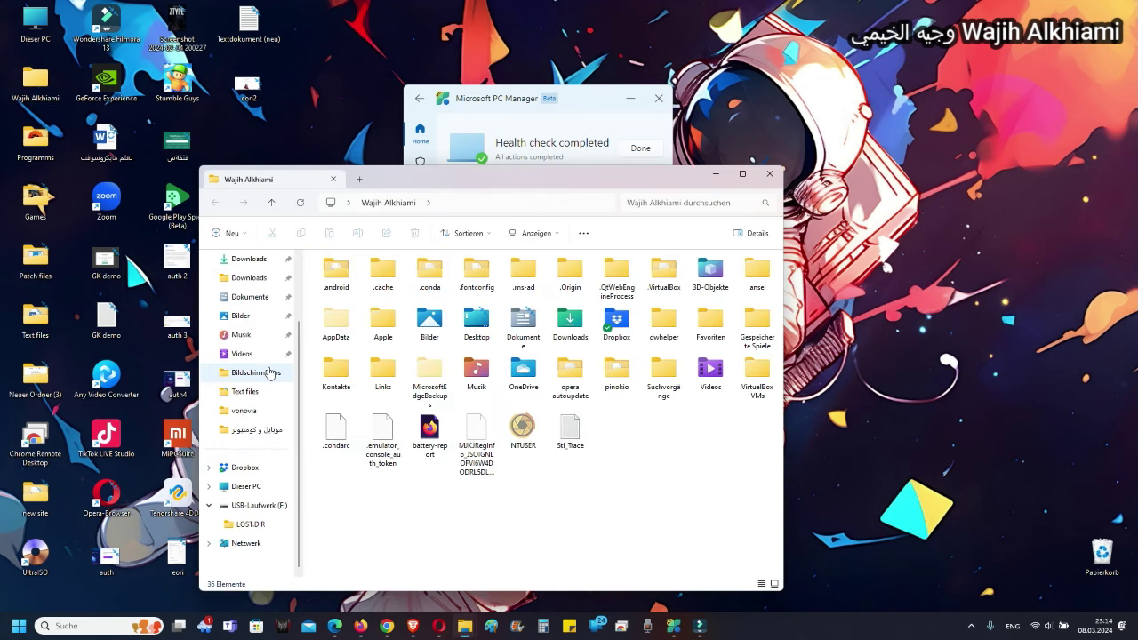
scroll(266, 414, "up", 2)
left_click(770, 175)
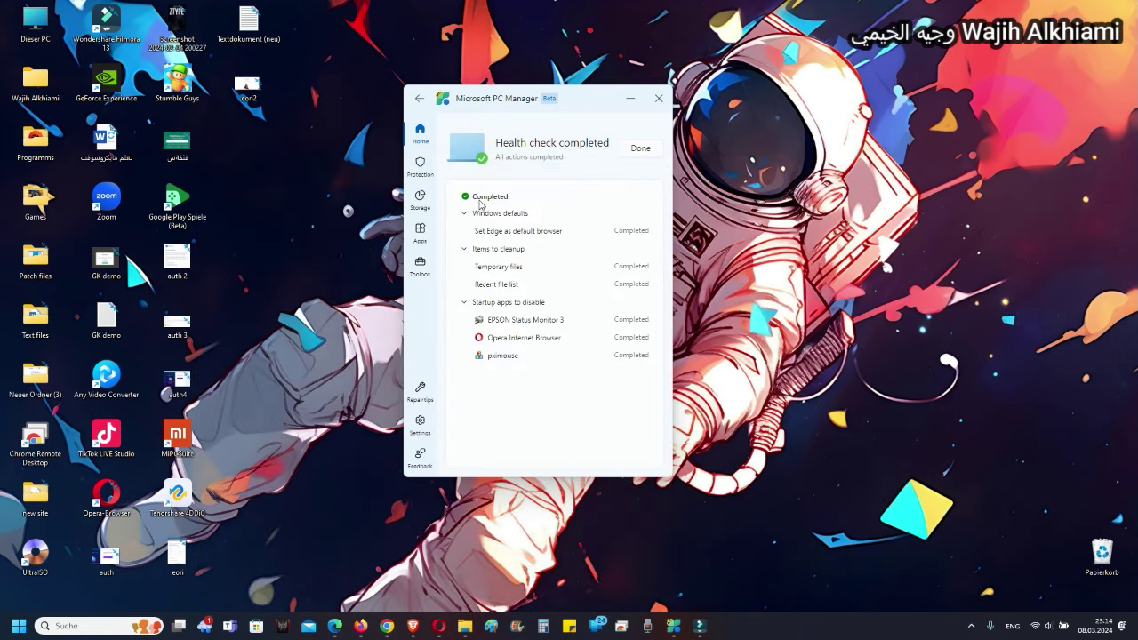
left_click(638, 151)
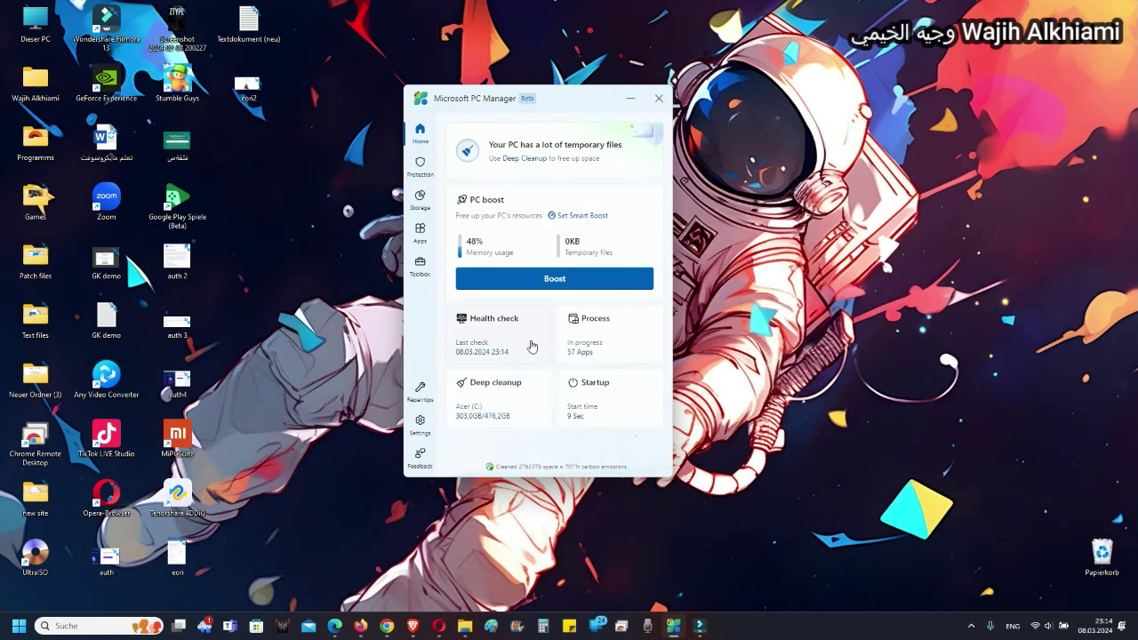
Step: End the Microsoft Teams Updater process in Process management and return to the home page
left_click(611, 330)
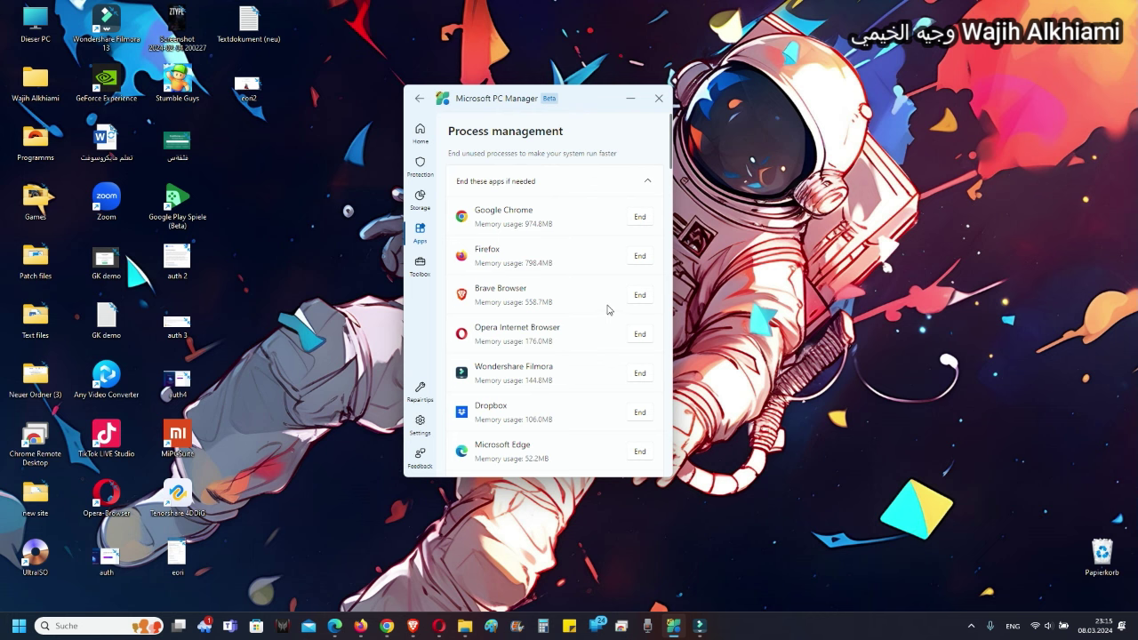
scroll(608, 308, "down", 15)
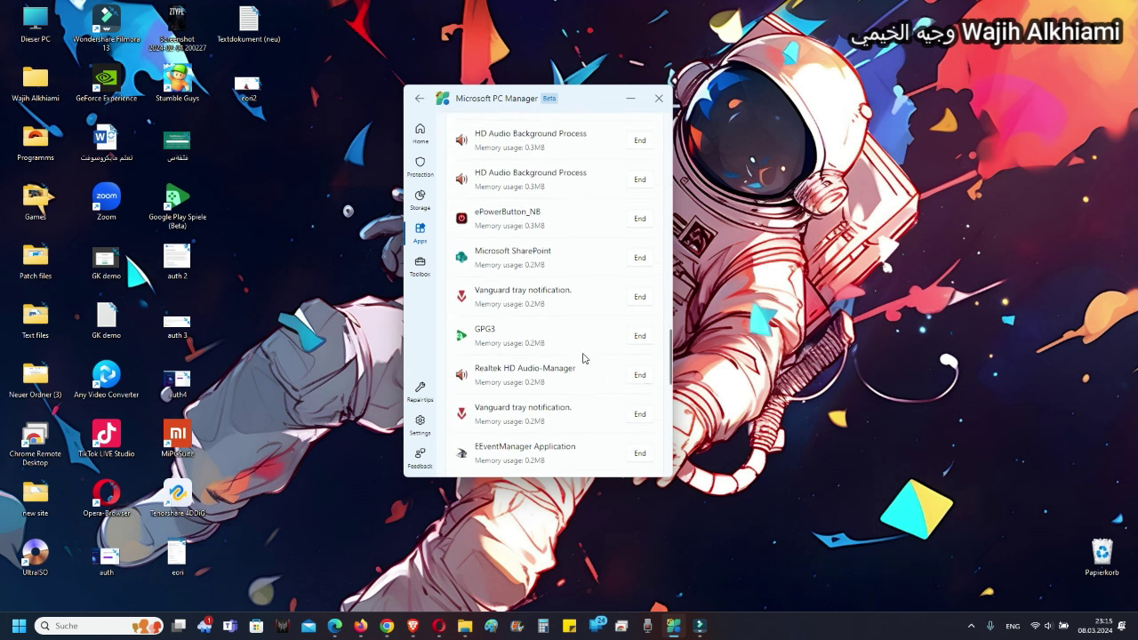
scroll(584, 358, "down", 10)
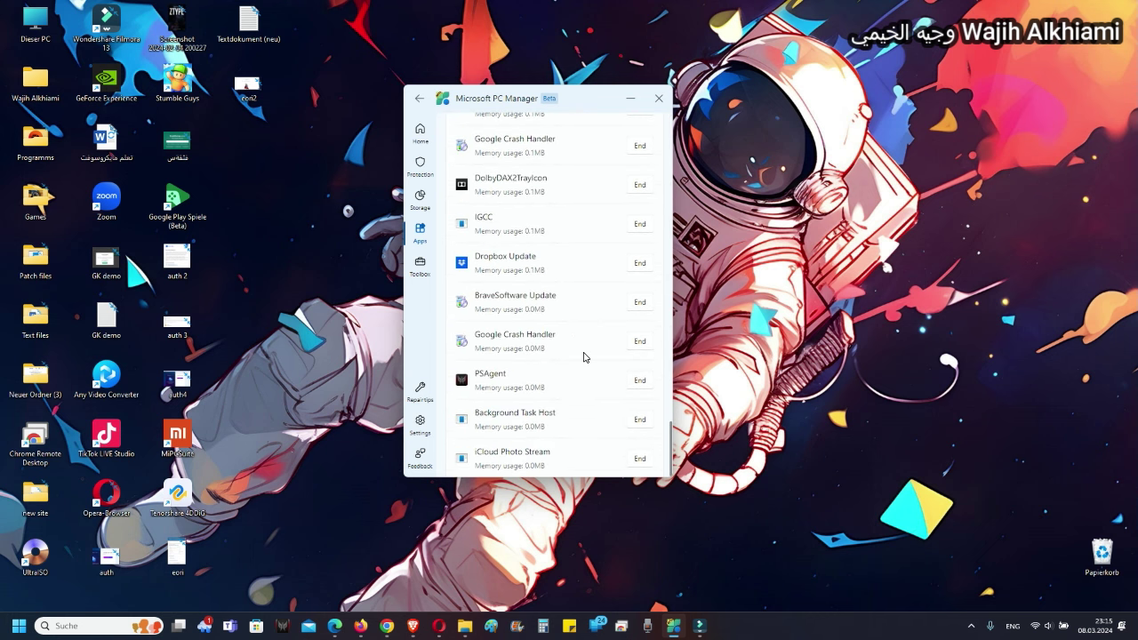
scroll(582, 356, "up", 8)
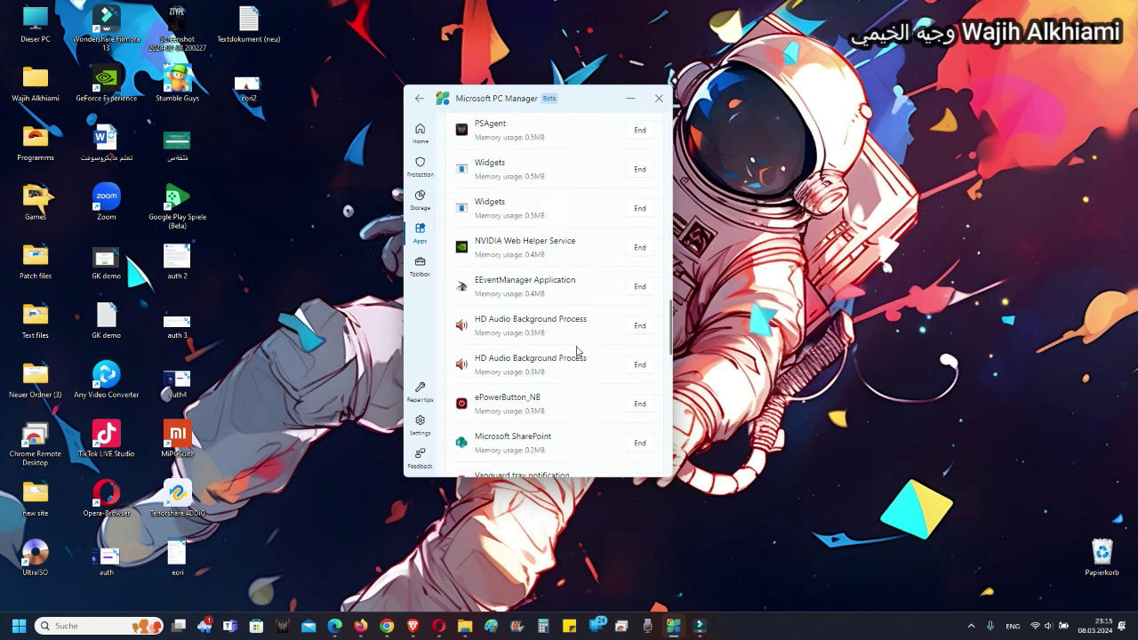
scroll(576, 351, "up", 4)
scroll(575, 348, "up", 3)
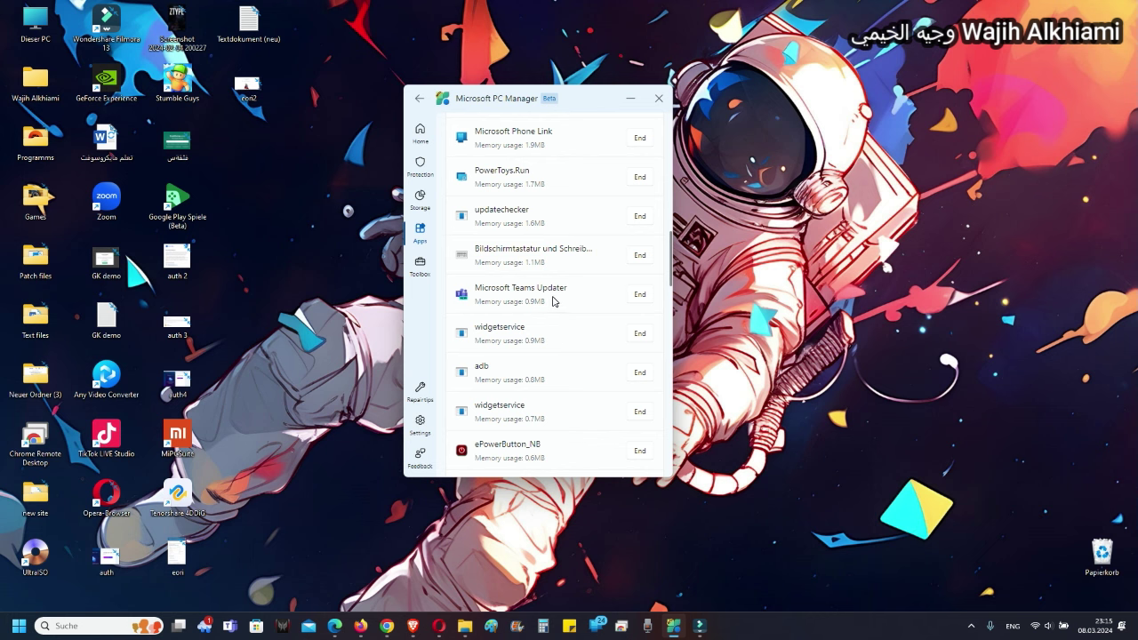
left_click(636, 294)
left_click(521, 316)
scroll(583, 300, "up", 2)
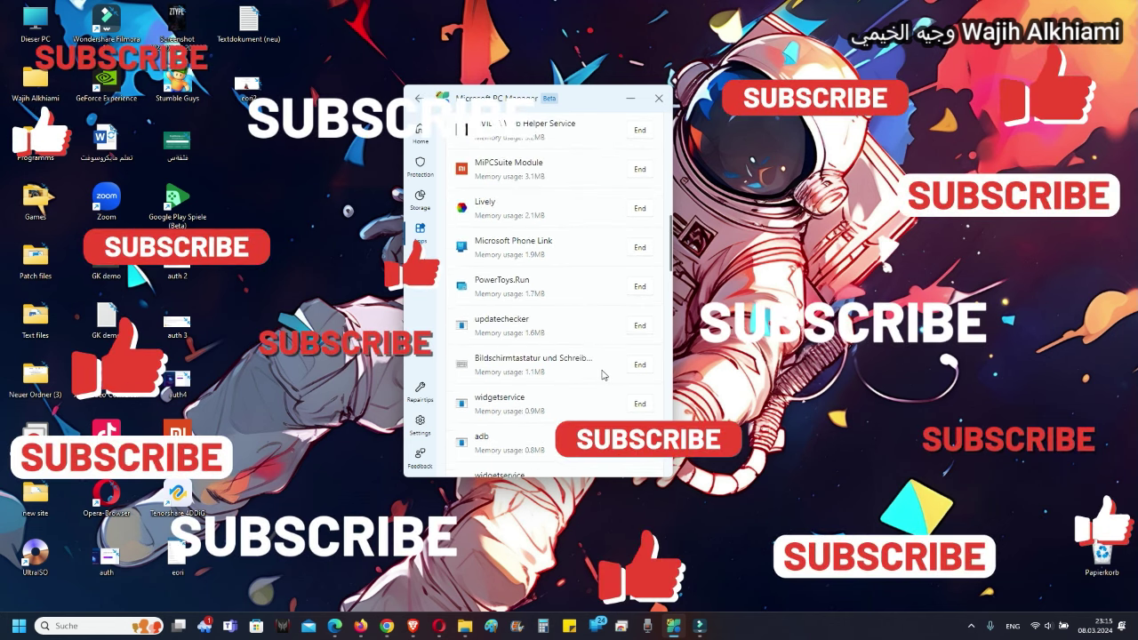
scroll(590, 320, "up", 3)
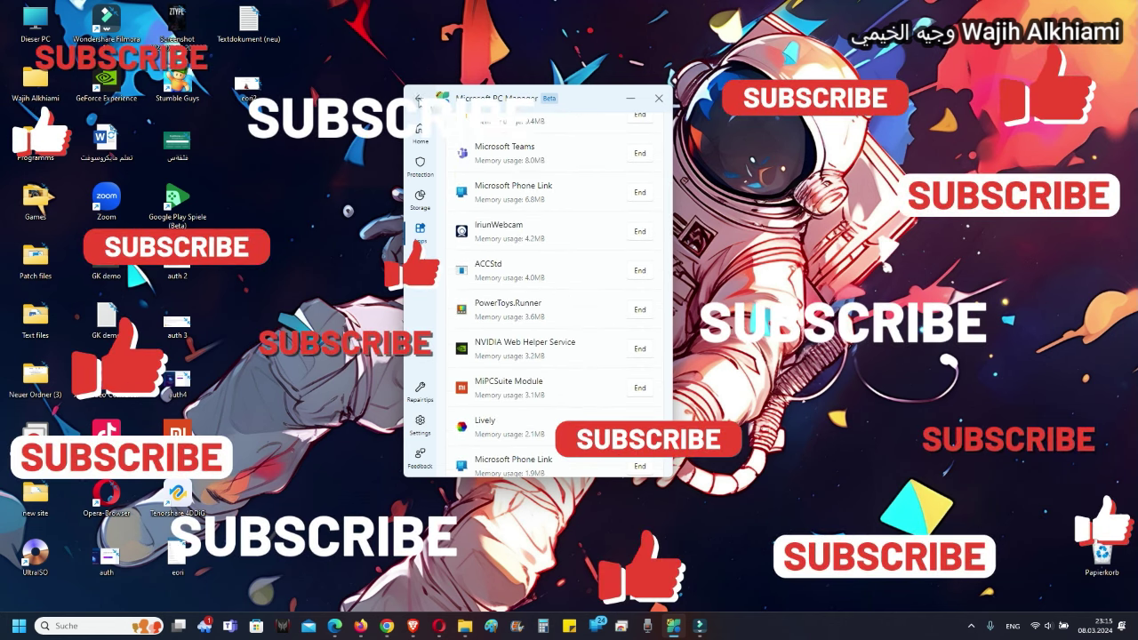
left_click(420, 131)
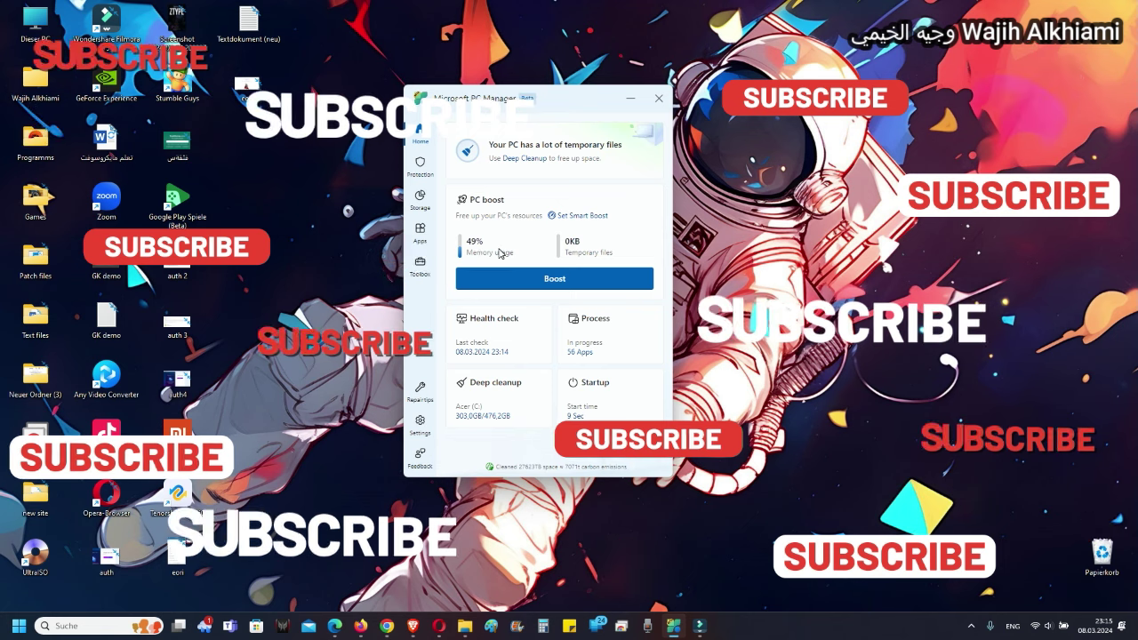
Step: End the Dropbox process in Process management and go back to the home page
left_click(622, 336)
scroll(571, 299, "down", 4)
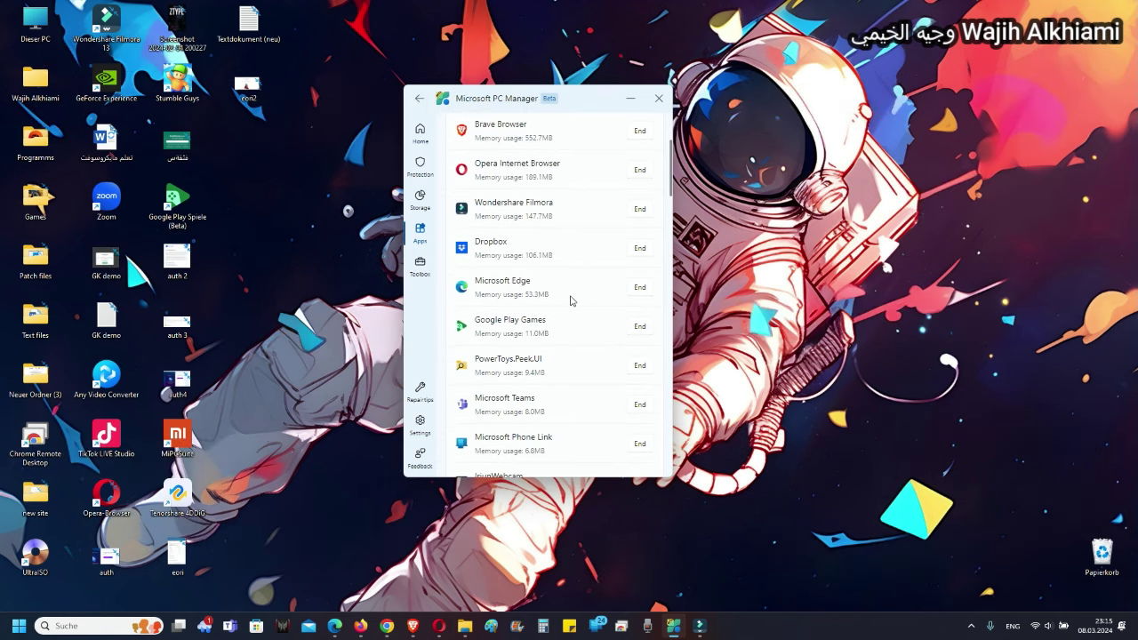
left_click(639, 254)
left_click(519, 324)
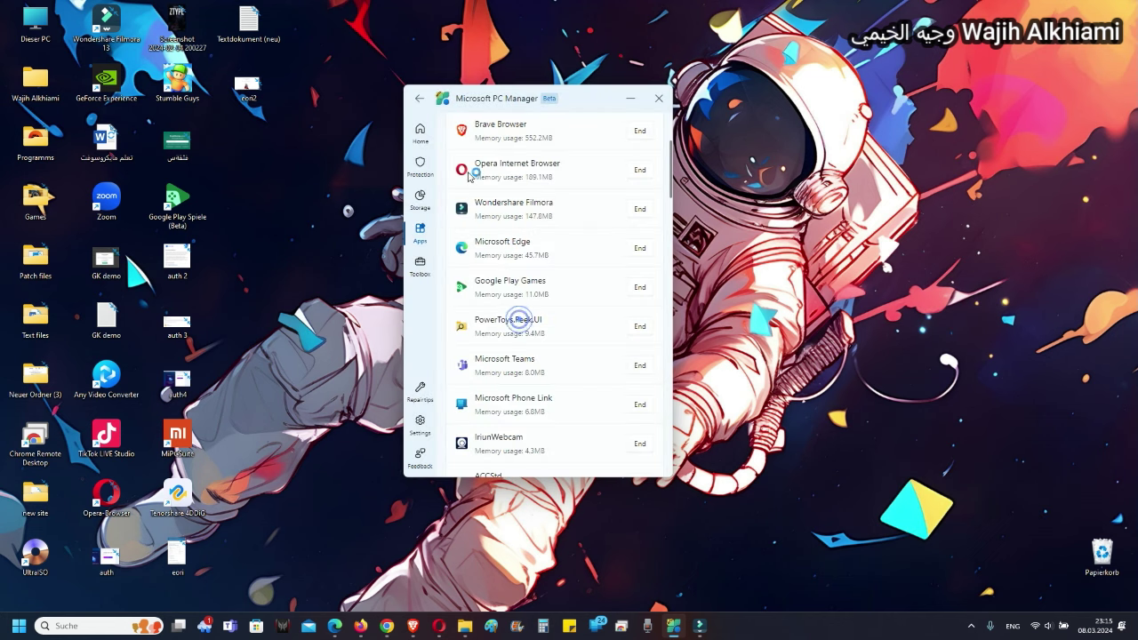
left_click(416, 104)
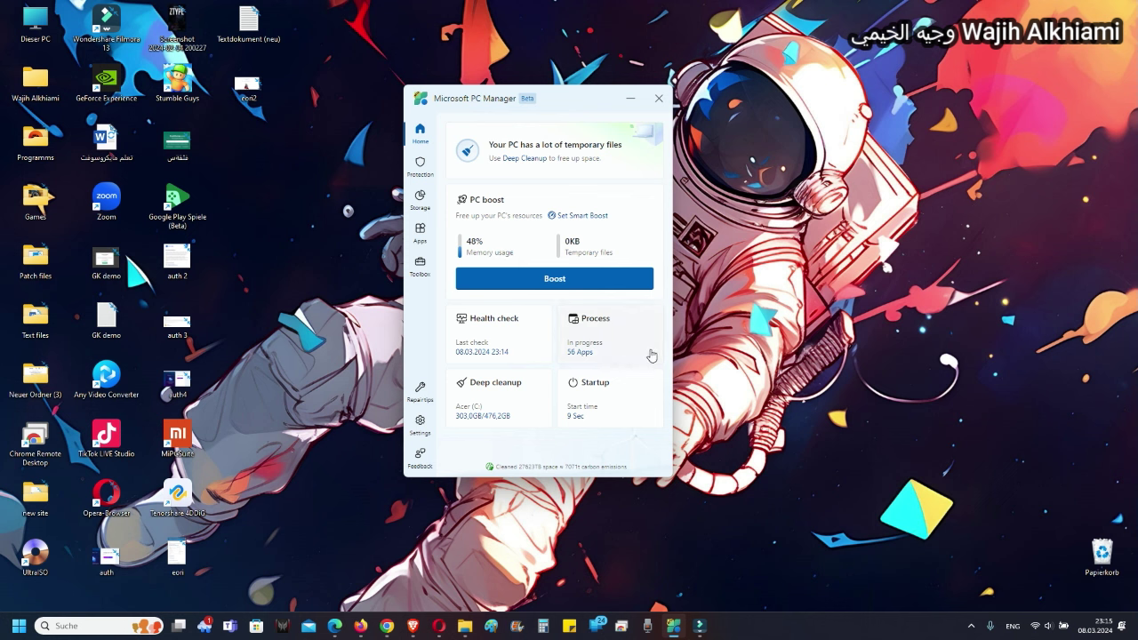
Step: End the IriunWebcam process in Process management and return to the home page
left_click(622, 345)
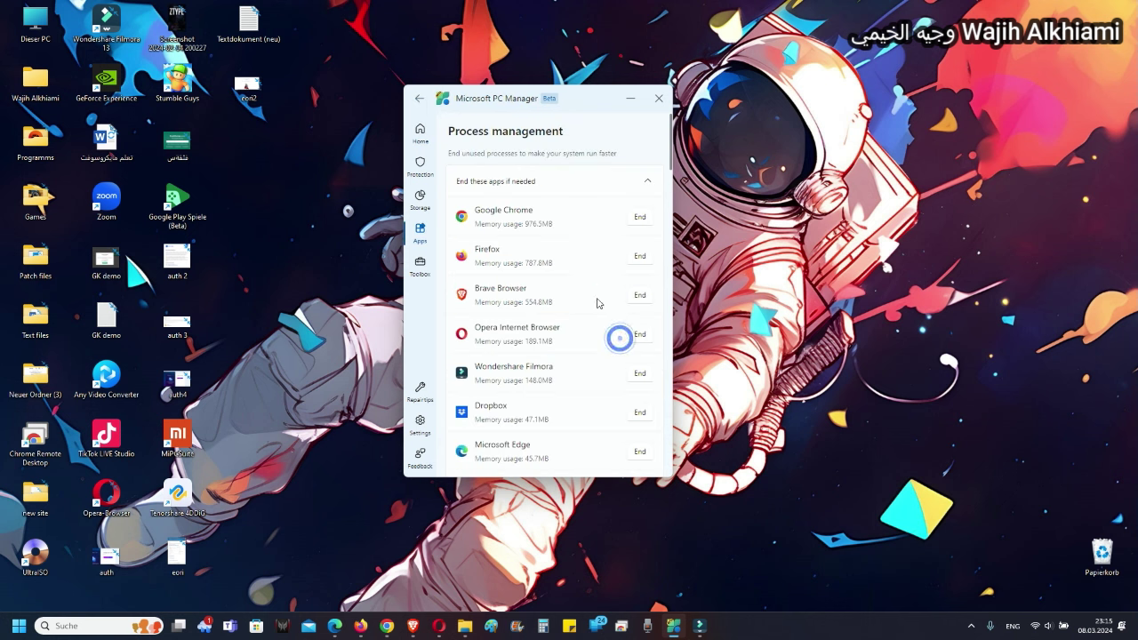
scroll(613, 338, "down", 5)
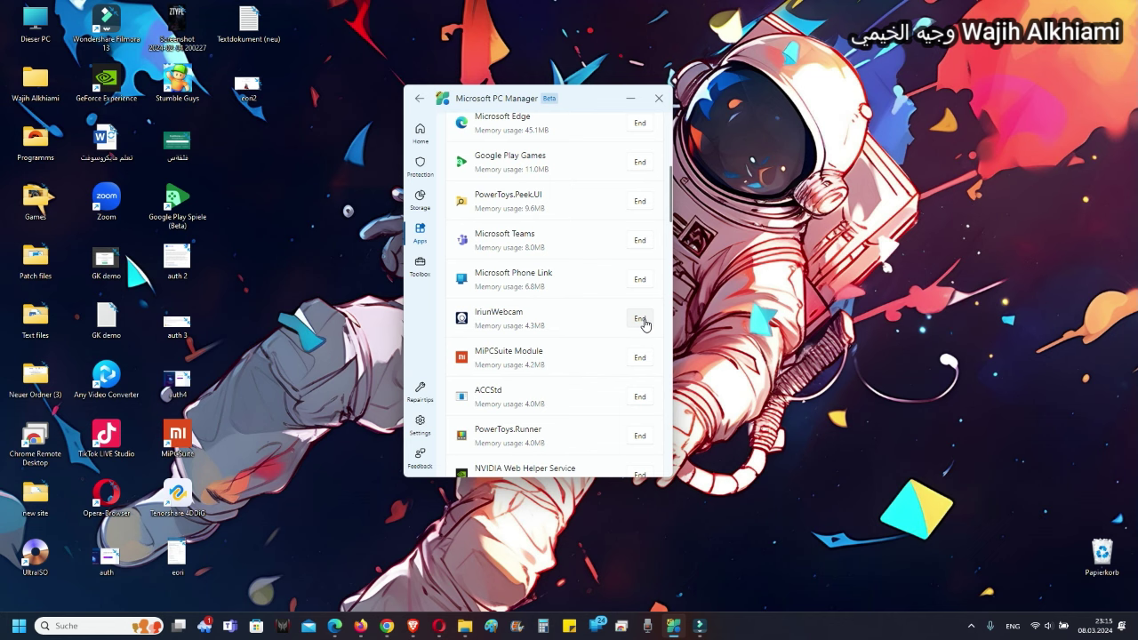
left_click(642, 320)
left_click(517, 325)
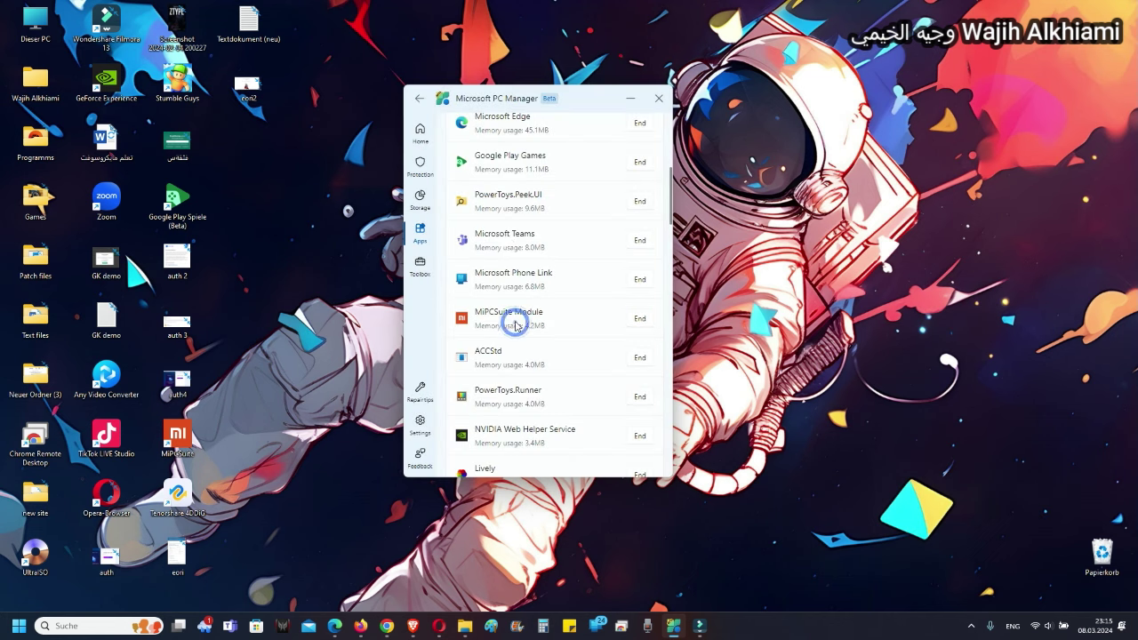
left_click(419, 98)
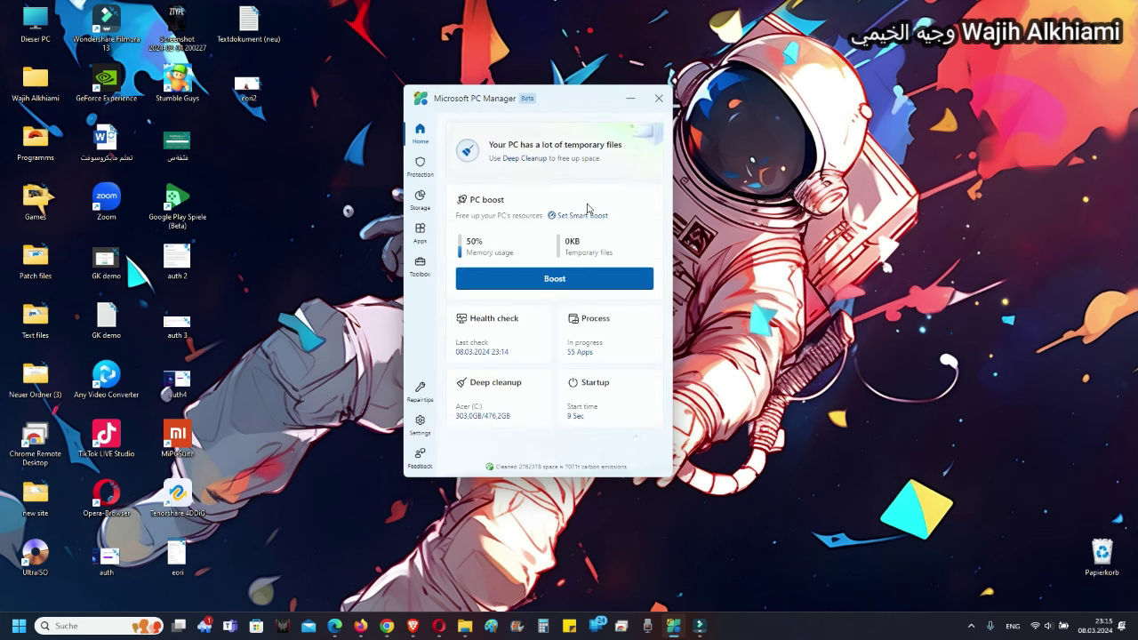
Step: Review the full list of running apps in Process management and go back to the home page
left_click(609, 327)
left_click(420, 100)
left_click(620, 353)
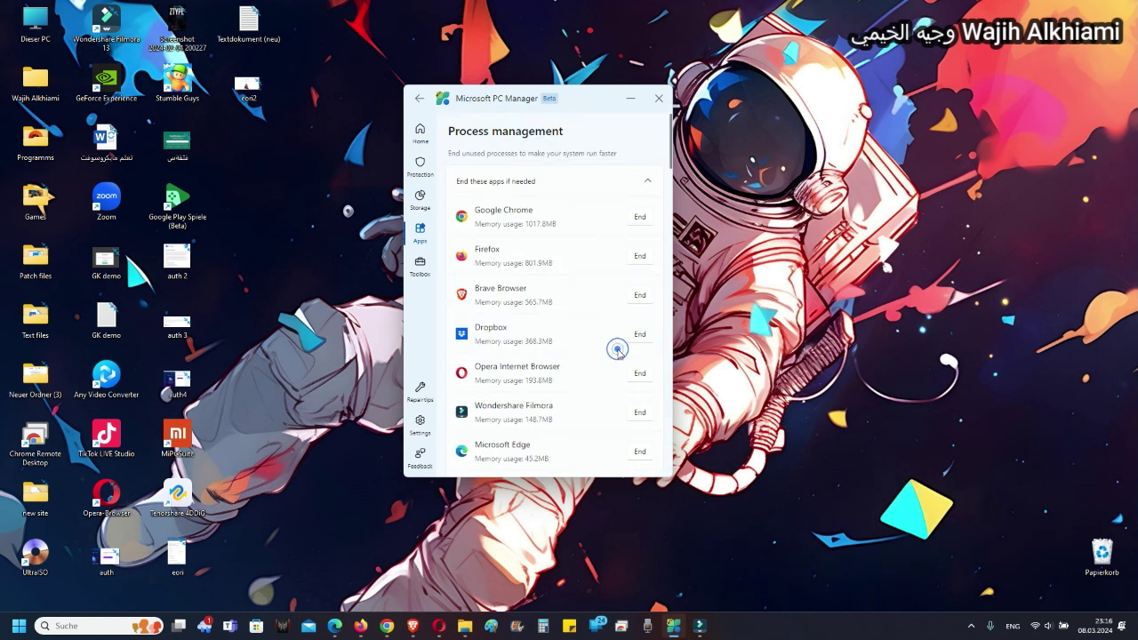
scroll(571, 342, "down", 3)
scroll(573, 355, "down", 6)
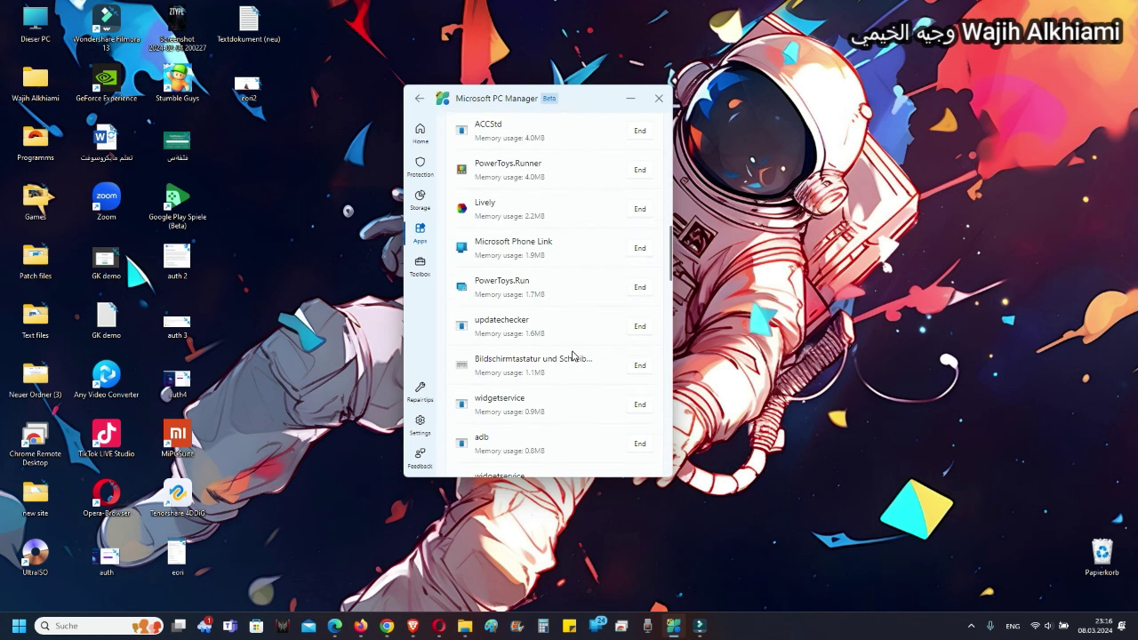
scroll(573, 354, "down", 8)
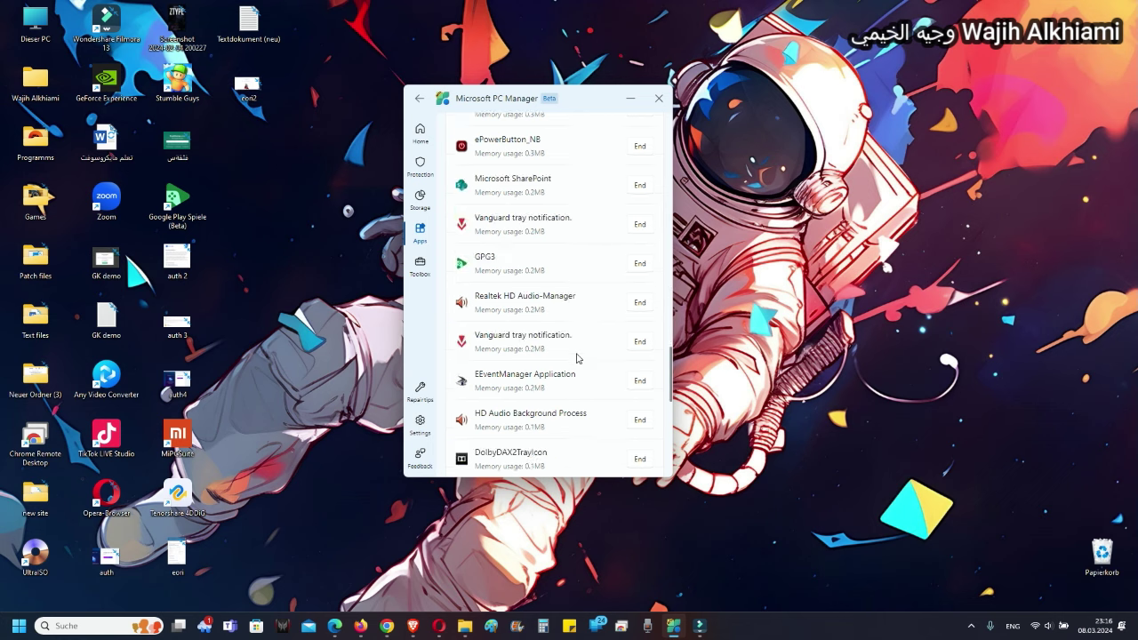
scroll(576, 358, "down", 6)
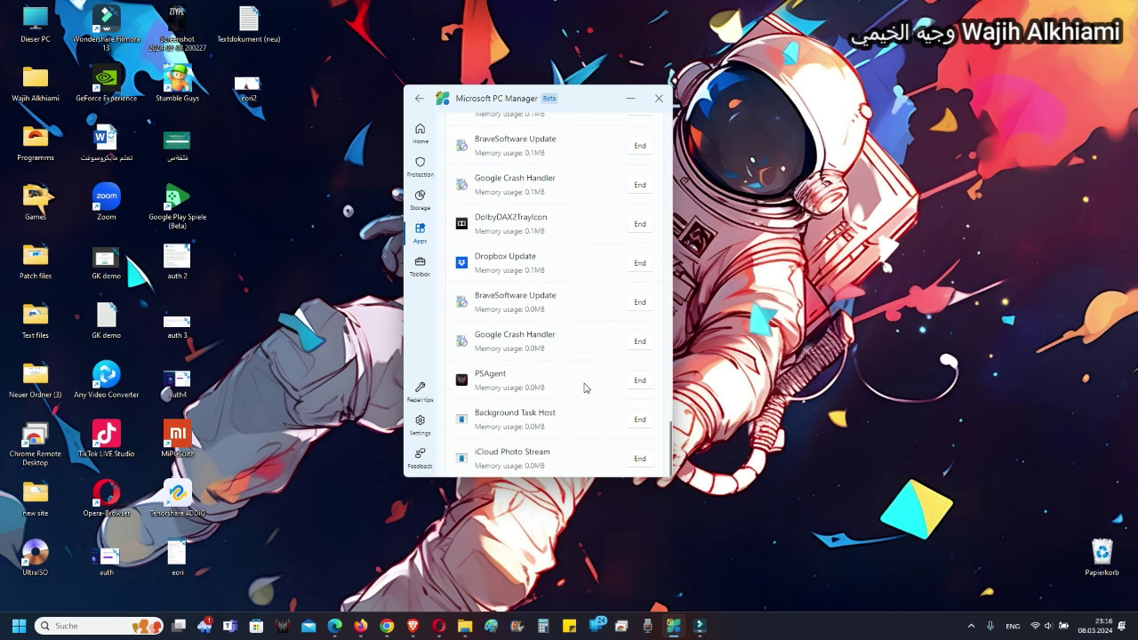
scroll(592, 426, "up", 5)
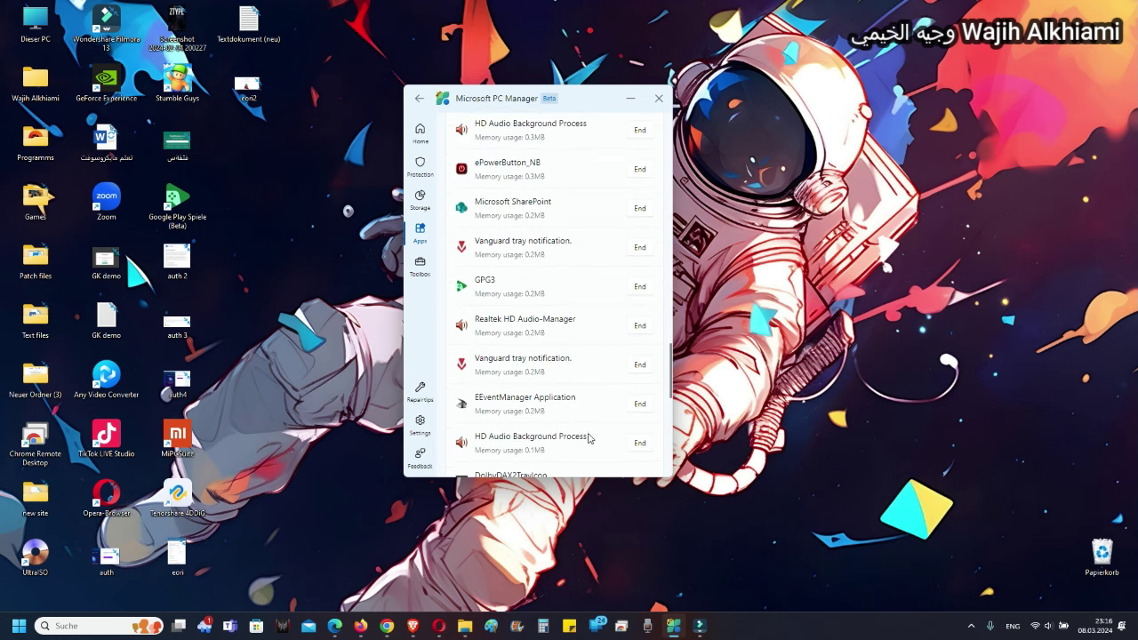
scroll(568, 374, "up", 10)
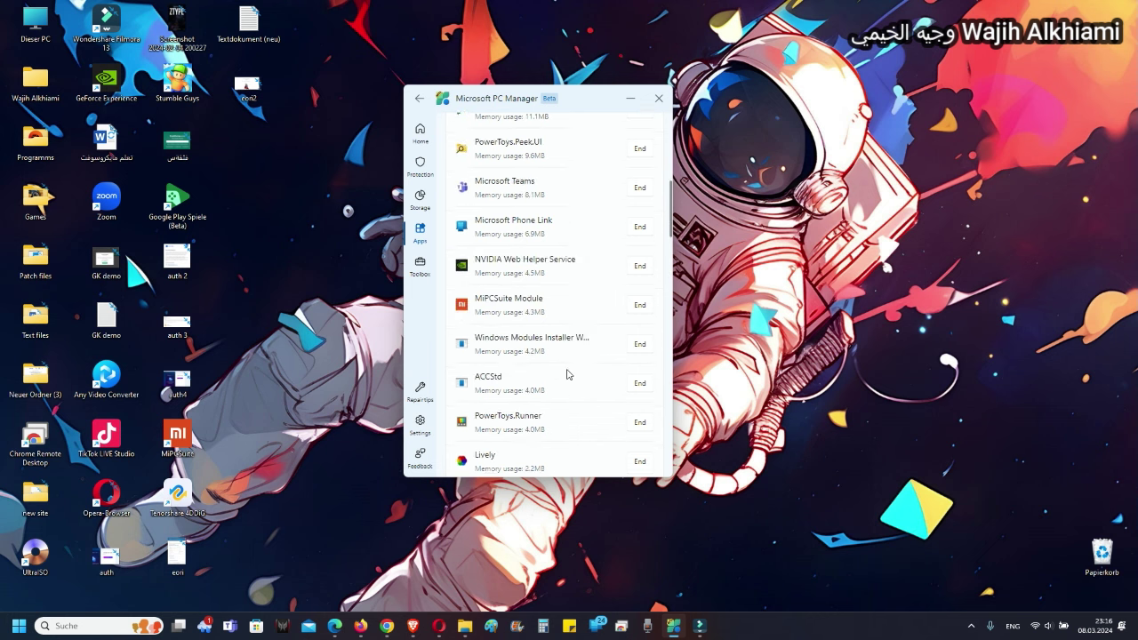
scroll(571, 374, "up", 2)
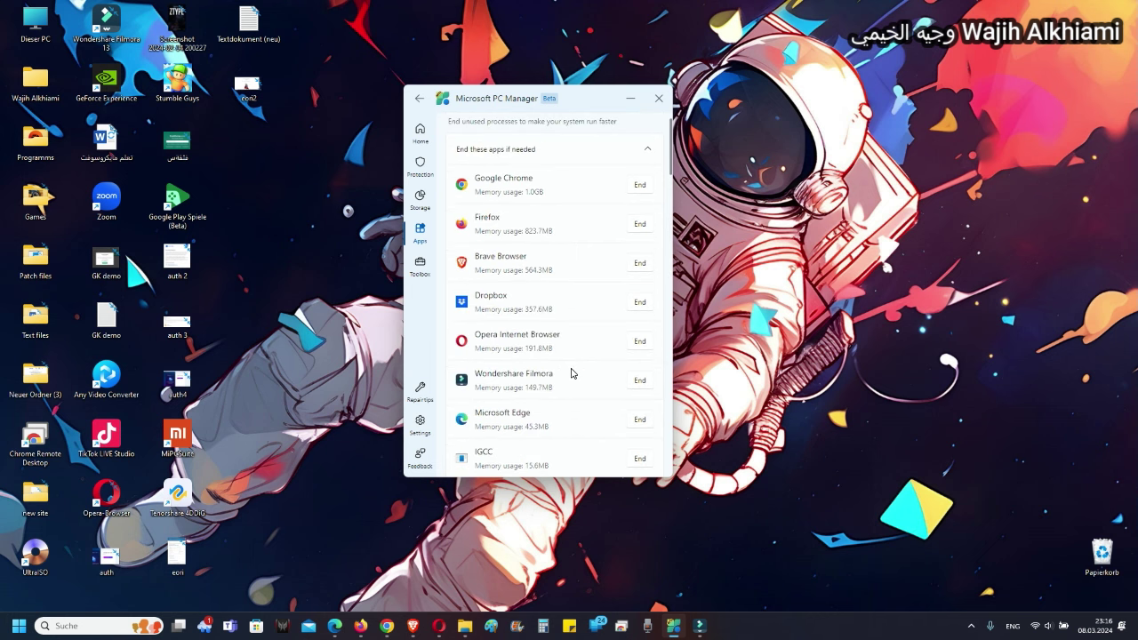
left_click(419, 99)
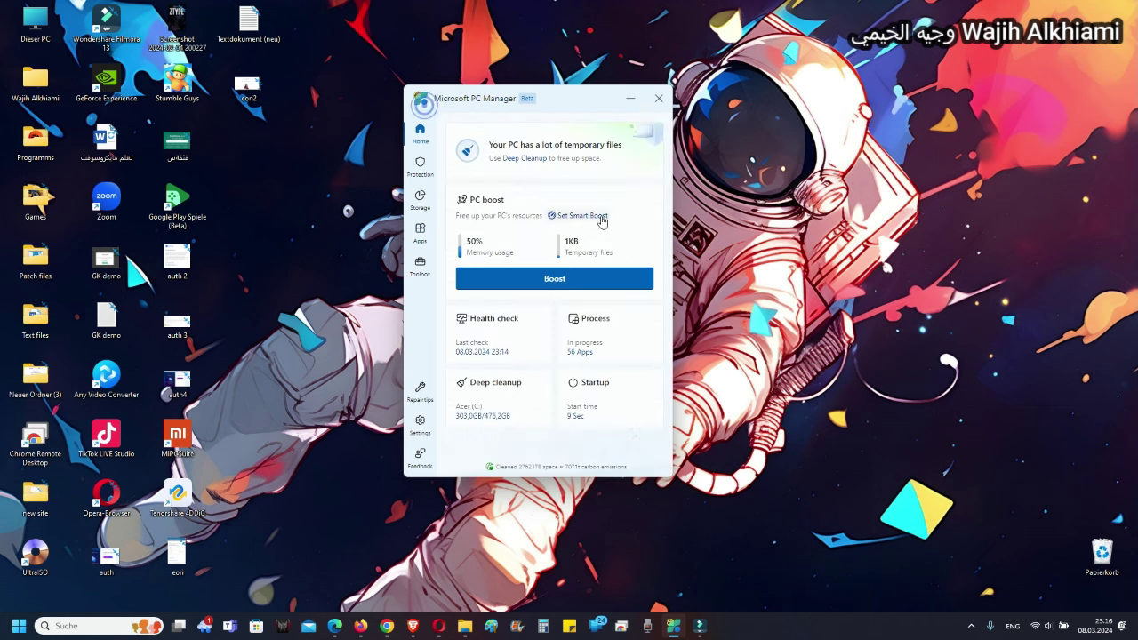
Step: Open Deep cleanup, look over the cleanup items and examine the file list in the Windows Update cleanup details
left_click(513, 395)
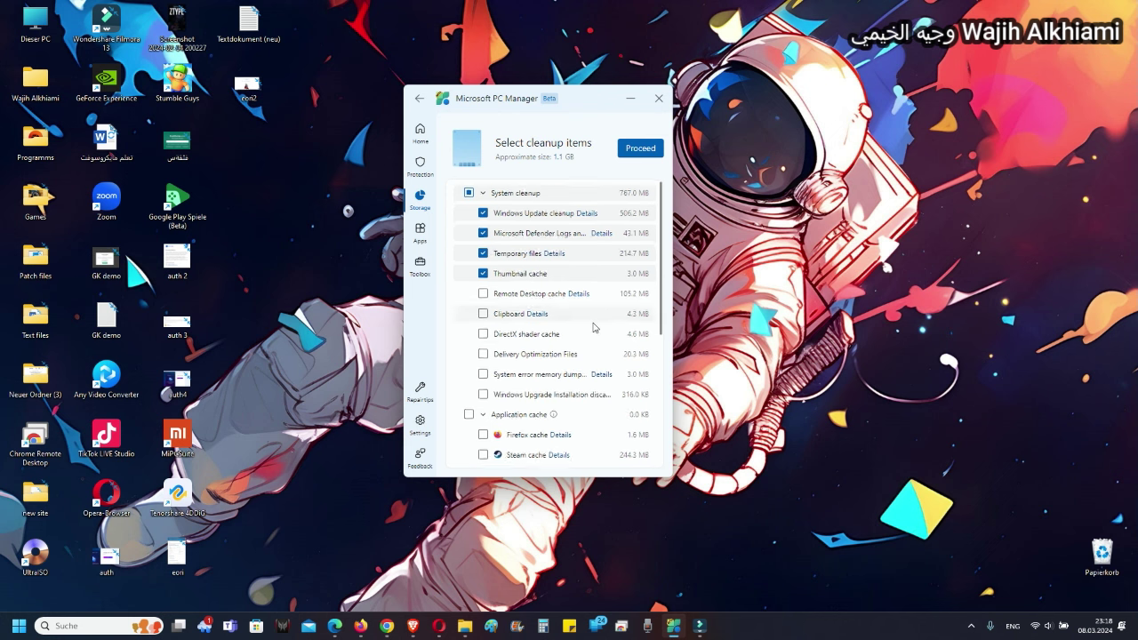
scroll(592, 325, "down", 5)
scroll(533, 293, "up", 5)
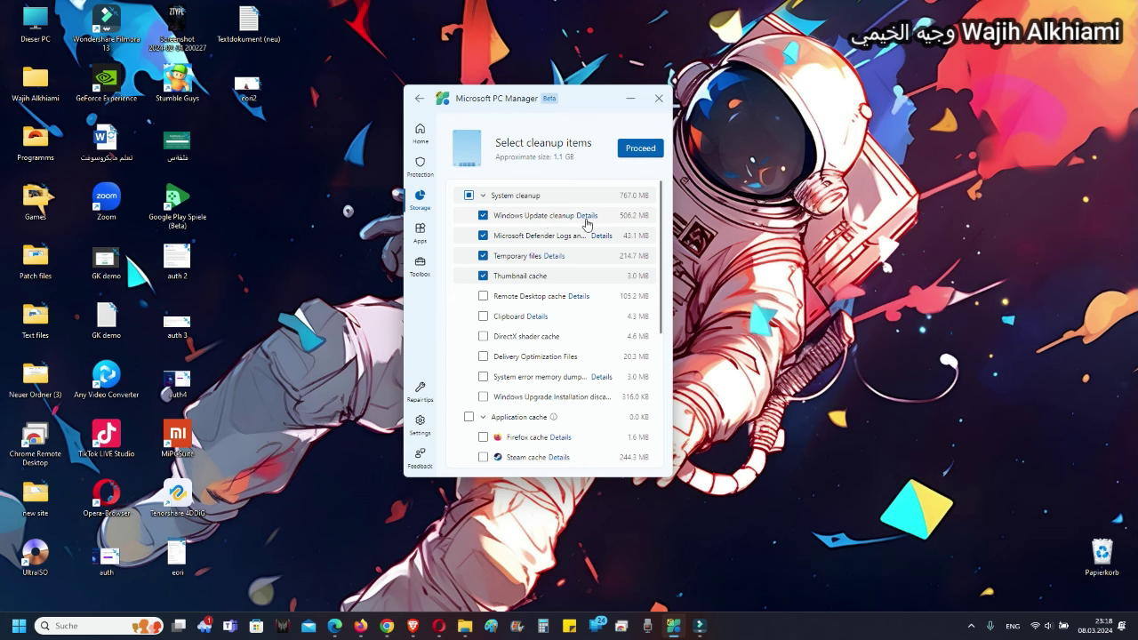
left_click(585, 216)
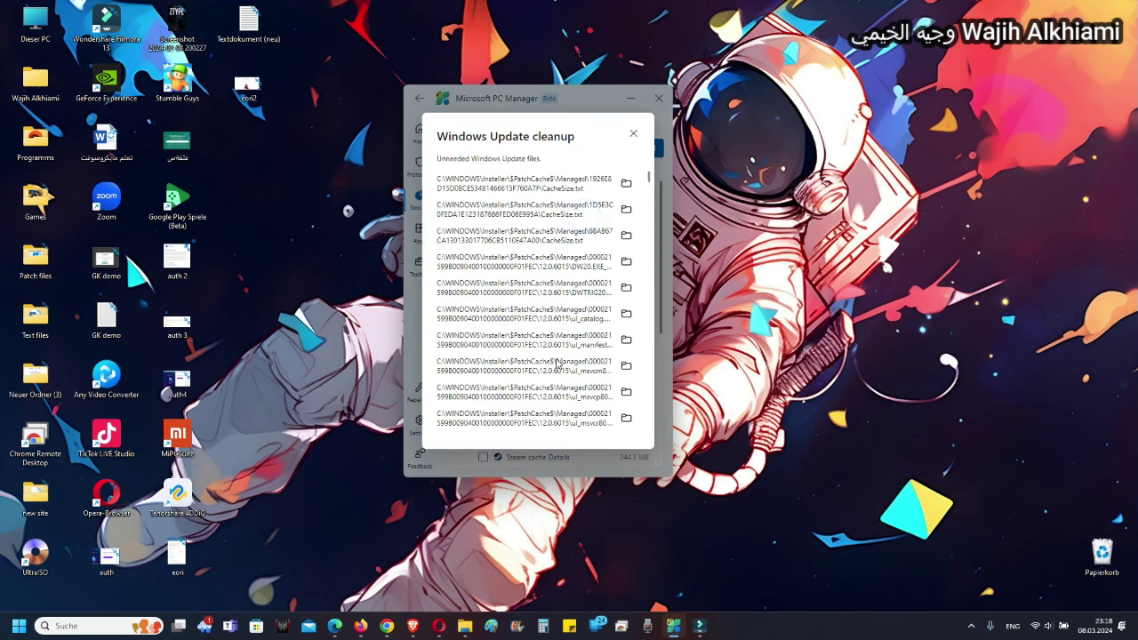
scroll(558, 362, "down", 3)
scroll(552, 348, "down", 5)
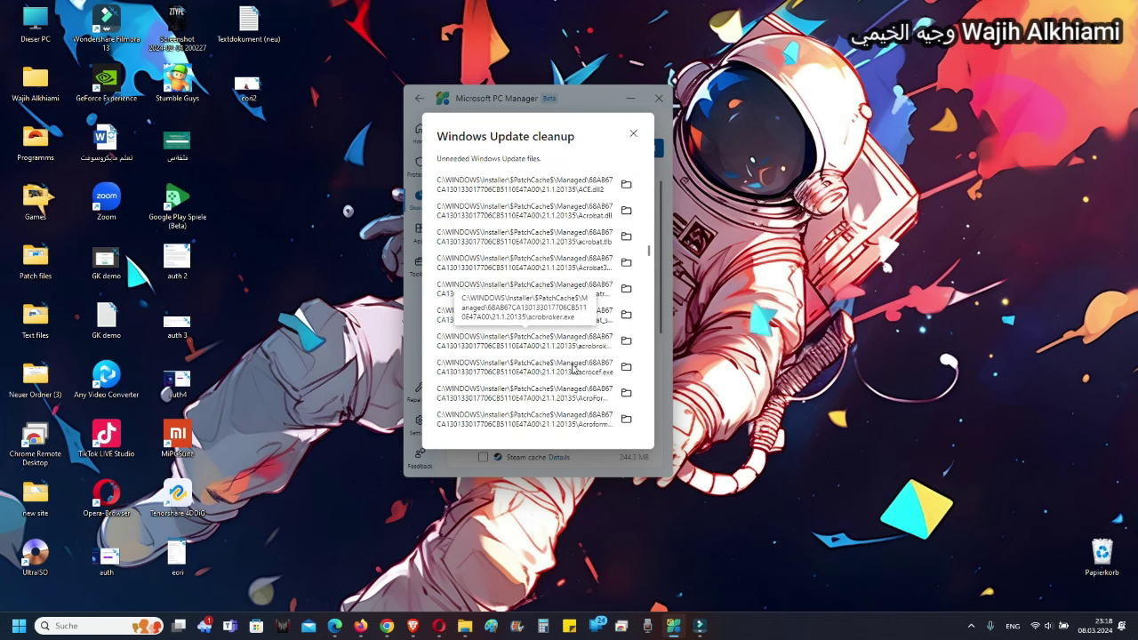
Step: Inspect the folder containing the listed Actions_R_RHP.aapp234 update file and close the folder window
left_click(626, 289)
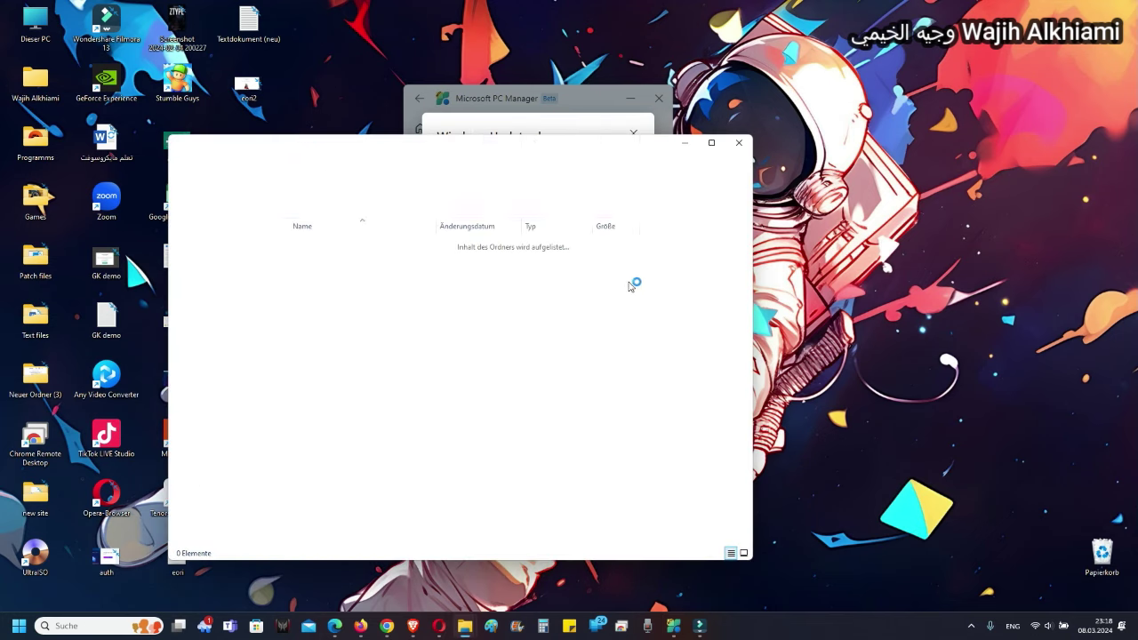
scroll(525, 368, "up", 3)
scroll(579, 376, "down", 5)
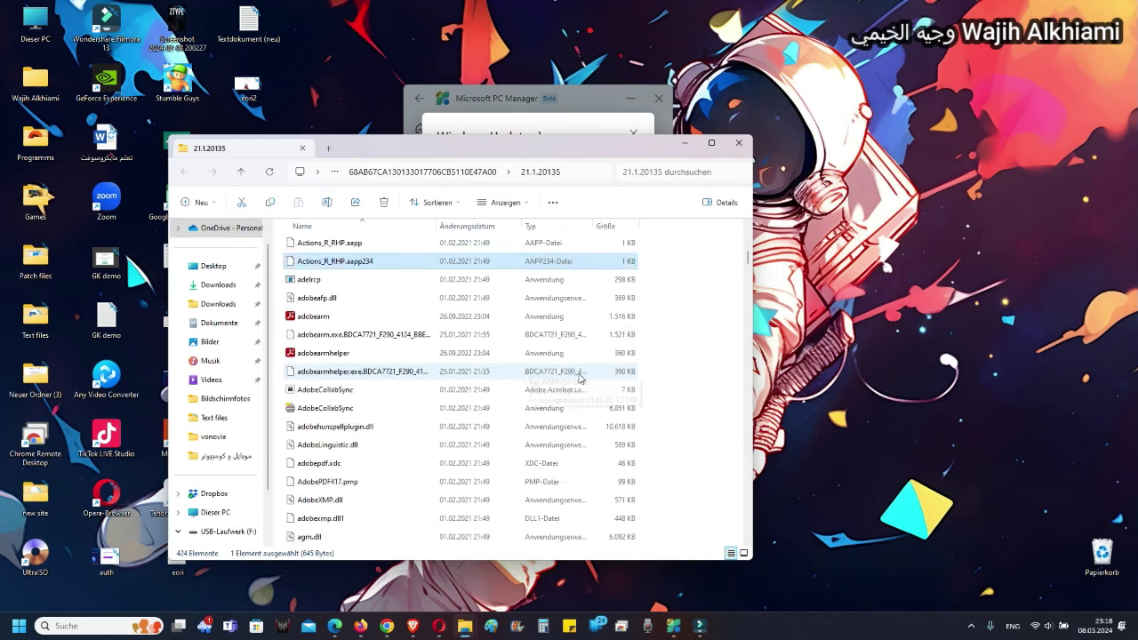
scroll(579, 376, "up", 4)
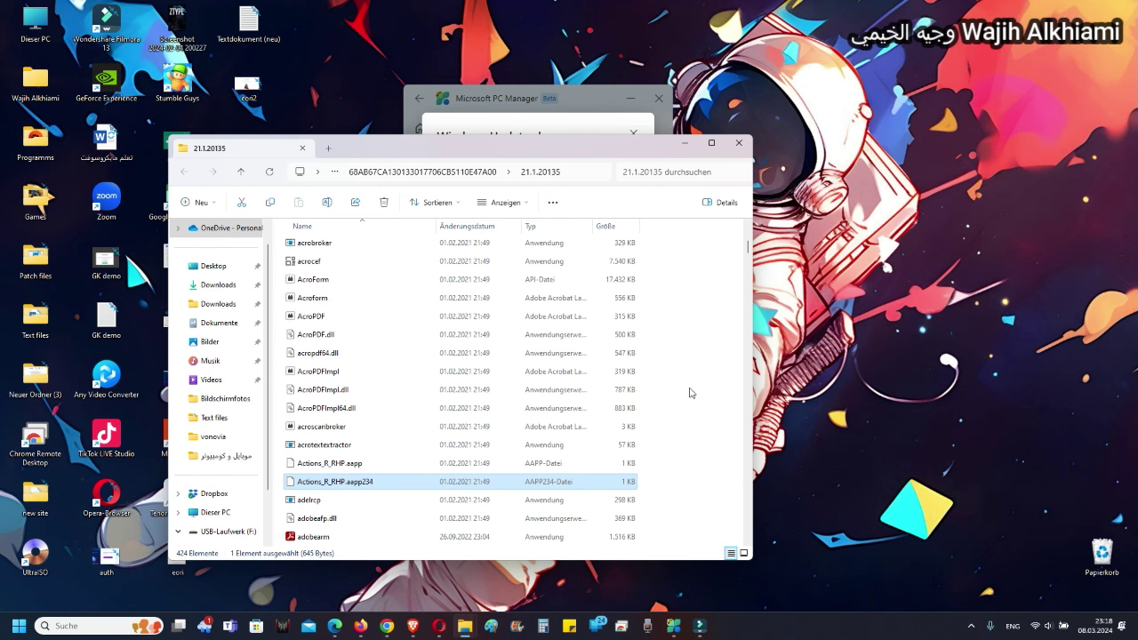
scroll(691, 393, "down", 2)
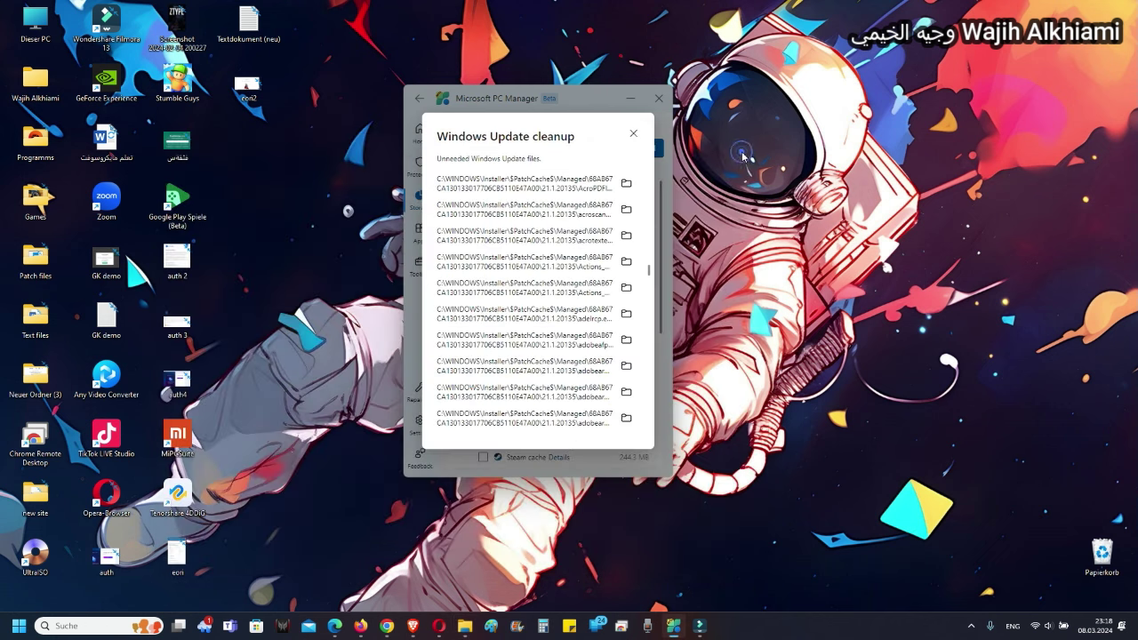
left_click(738, 143)
Step: Inspect the folder of the second listed CacheSize.txt file, then leave the cleanup details and return to the home page
scroll(560, 337, "up", 4)
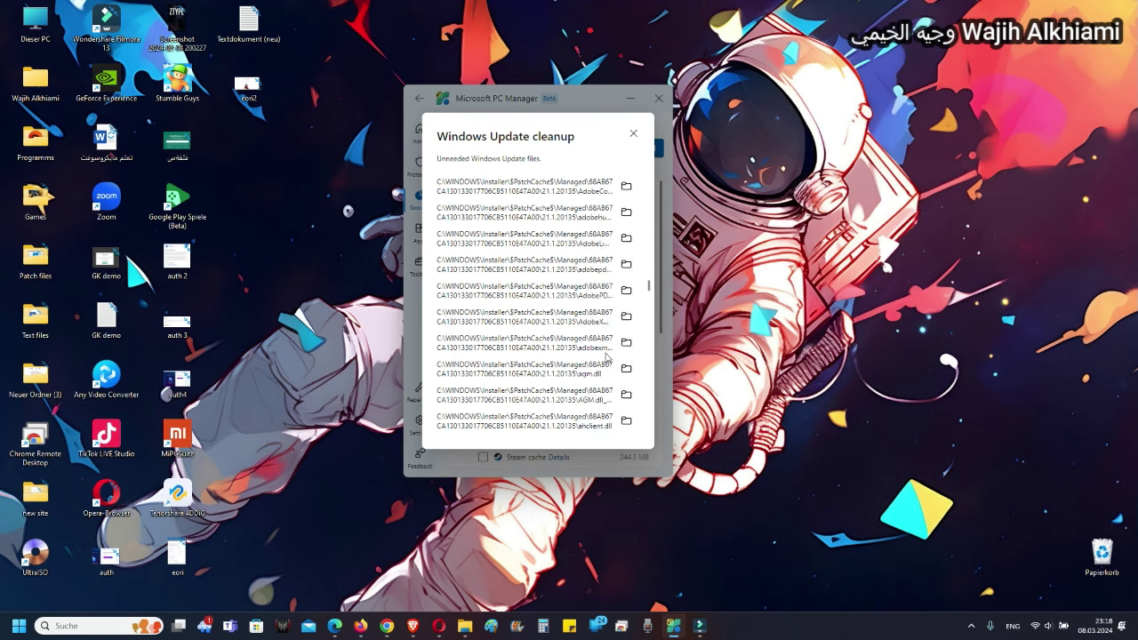
scroll(607, 356, "up", 10)
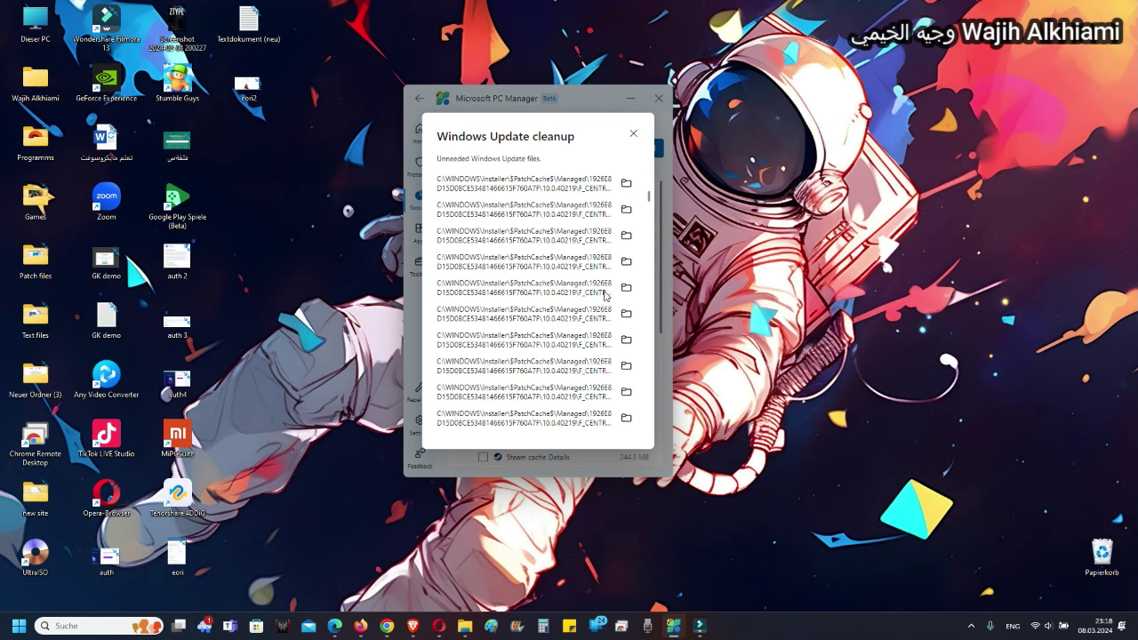
scroll(616, 271, "up", 5)
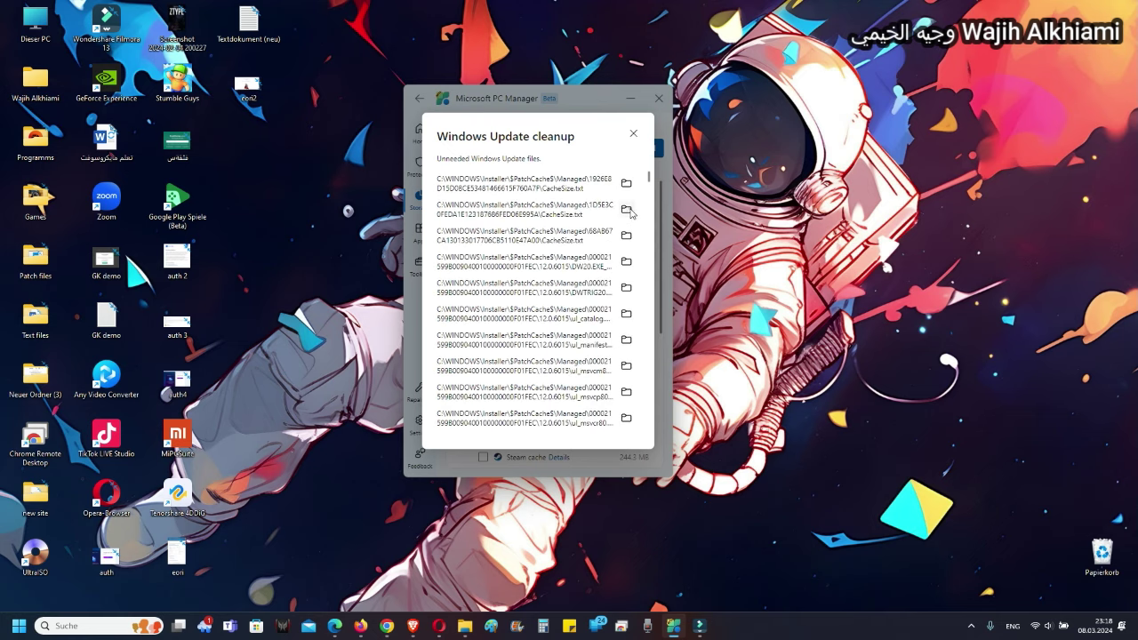
left_click(627, 210)
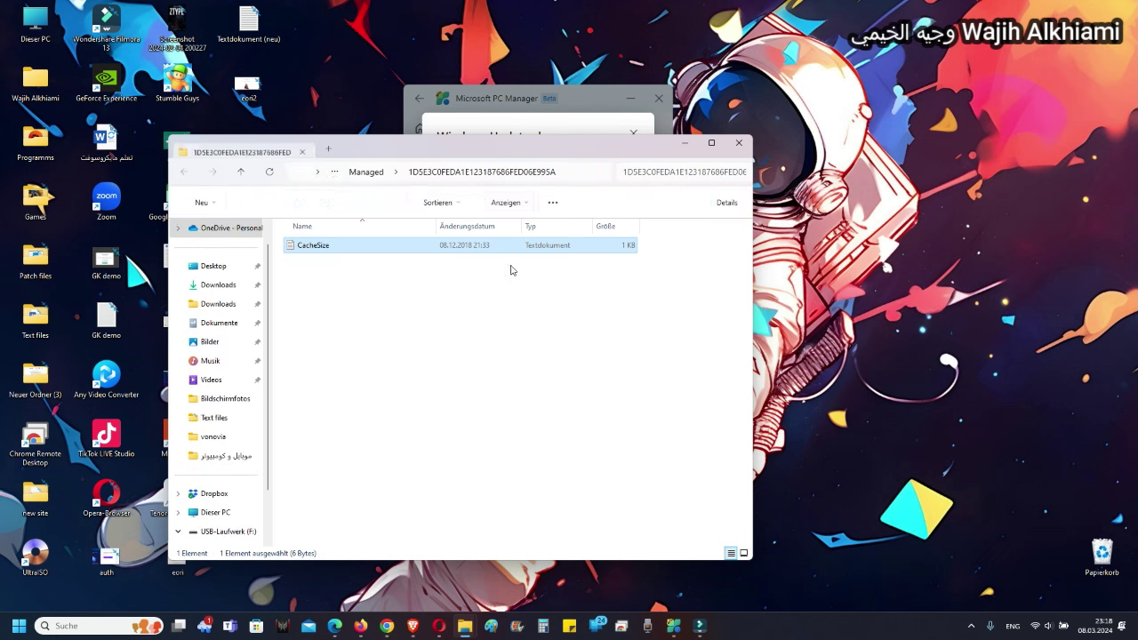
left_click(738, 142)
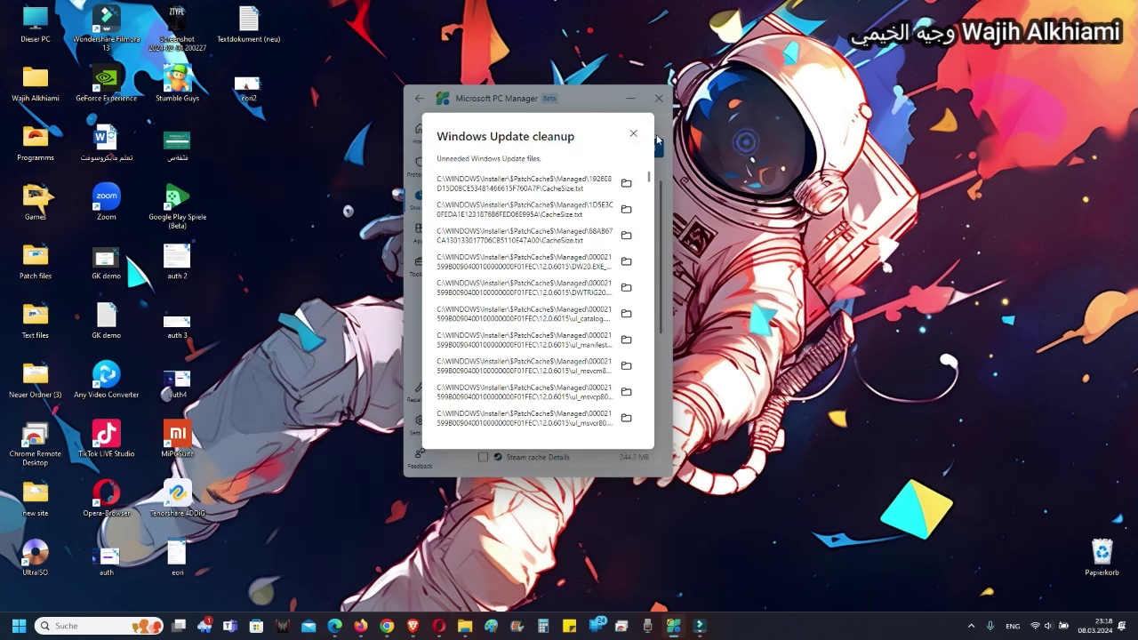
left_click(633, 132)
left_click(421, 99)
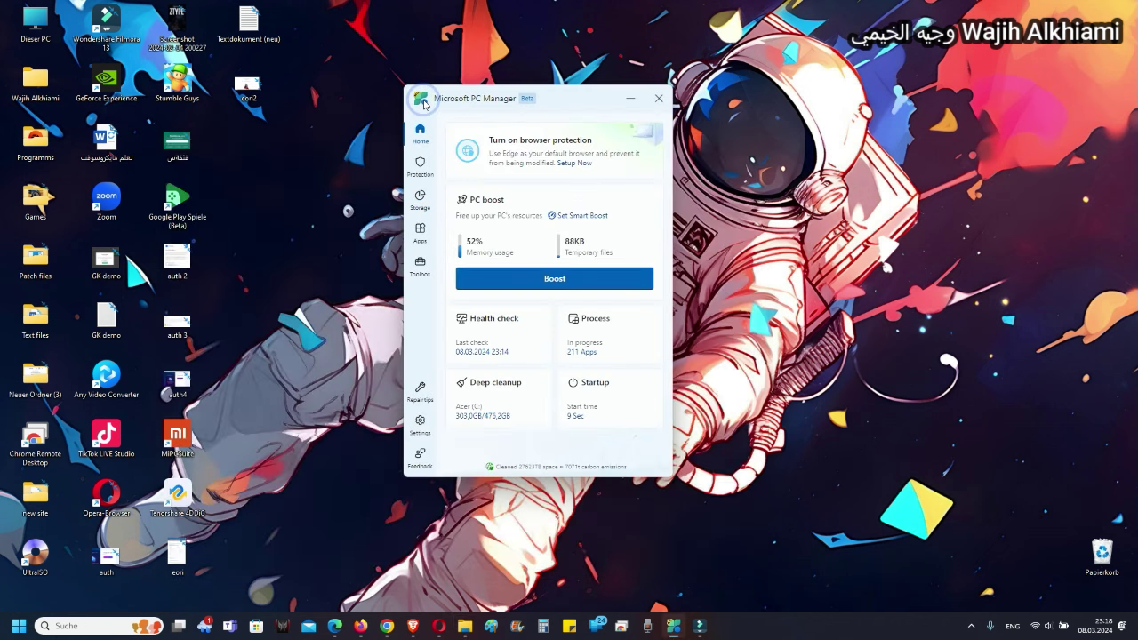
Step: Turn off Vanguard tray notification in the Startup apps list
left_click(601, 396)
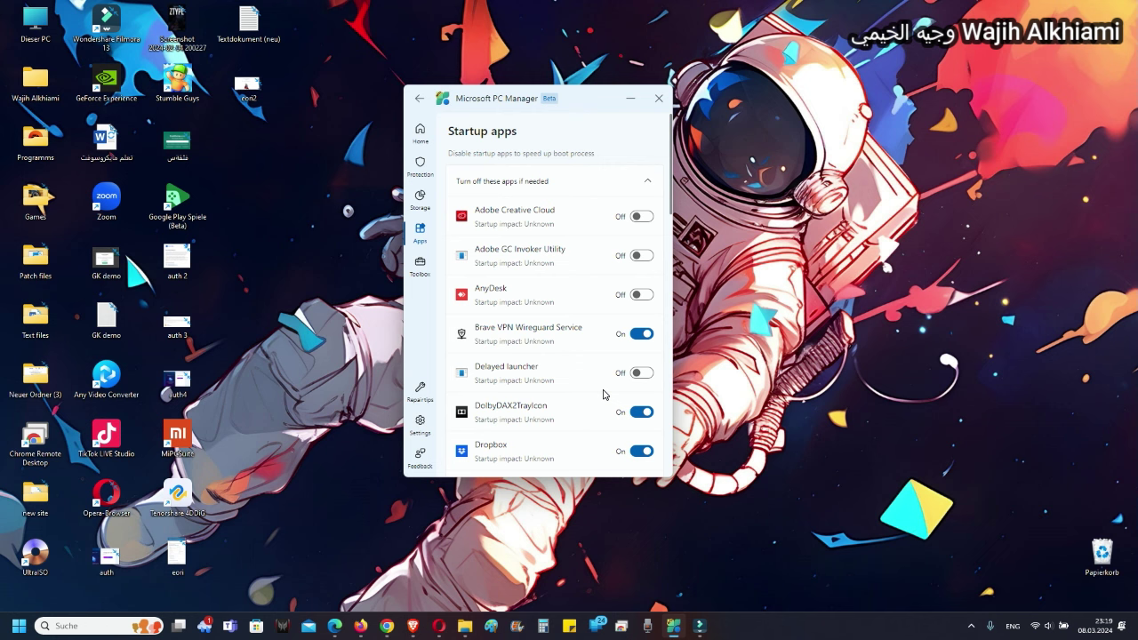
scroll(604, 391, "down", 10)
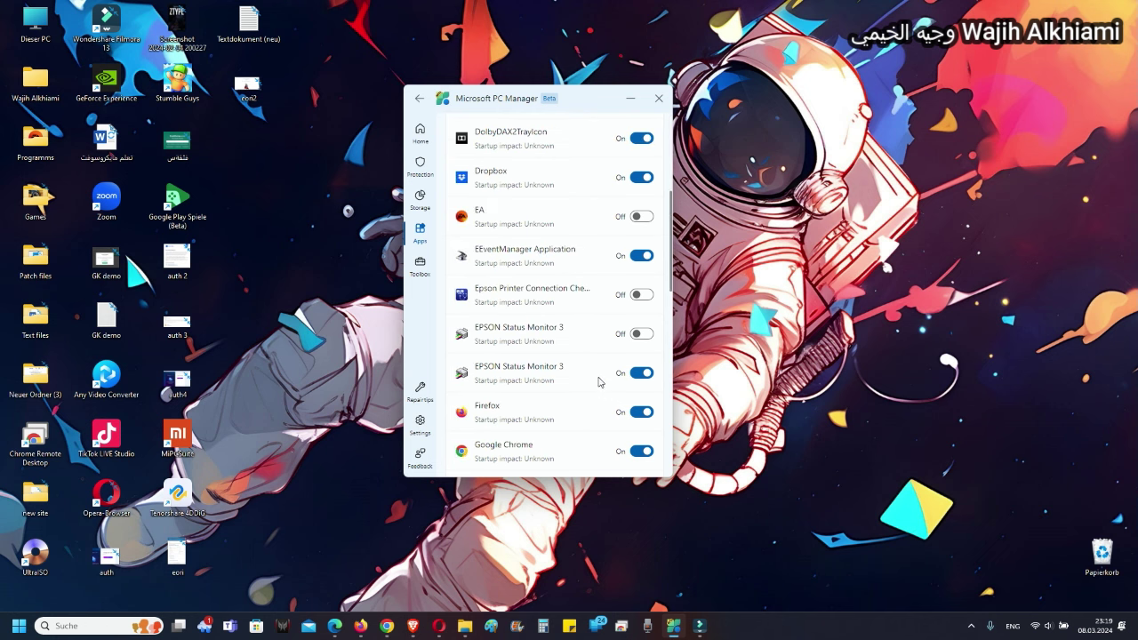
scroll(585, 383, "down", 3)
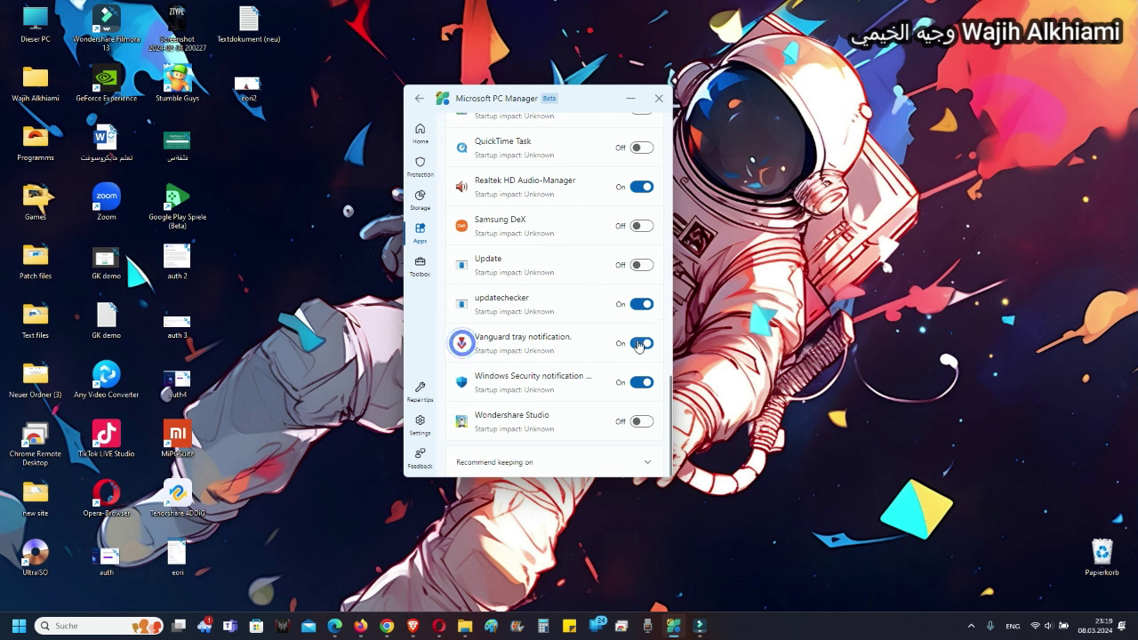
scroll(569, 329, "up", 4)
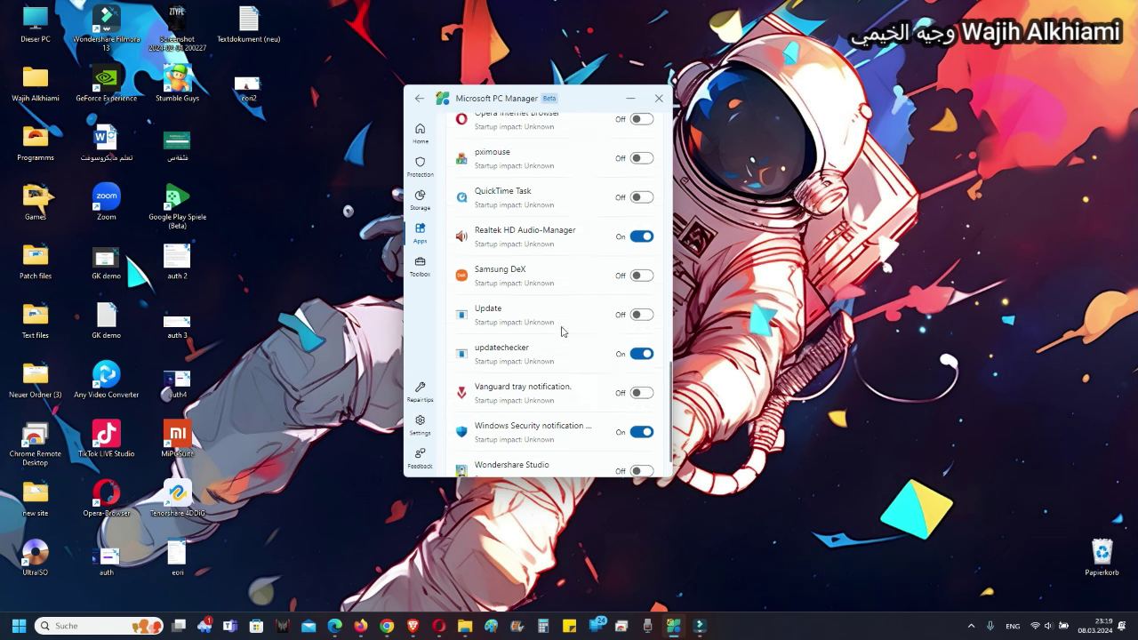
Step: Turn off IriunWebcam and the second EPSON Status Monitor 3 entry as startup apps
scroll(573, 326, "up", 4)
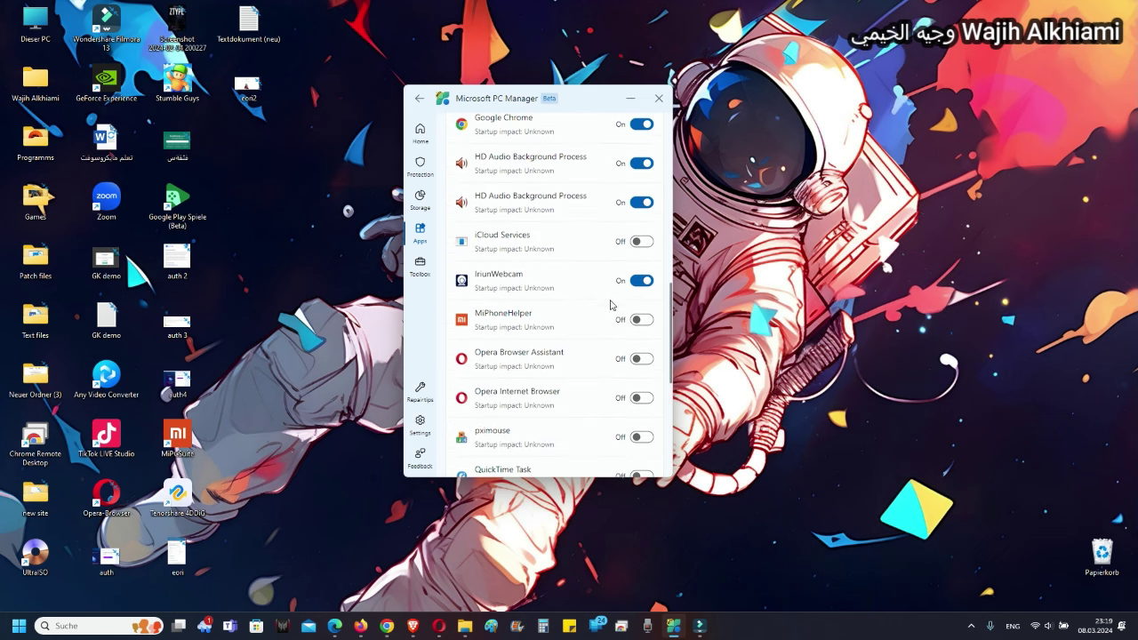
left_click(639, 280)
scroll(591, 318, "up", 3)
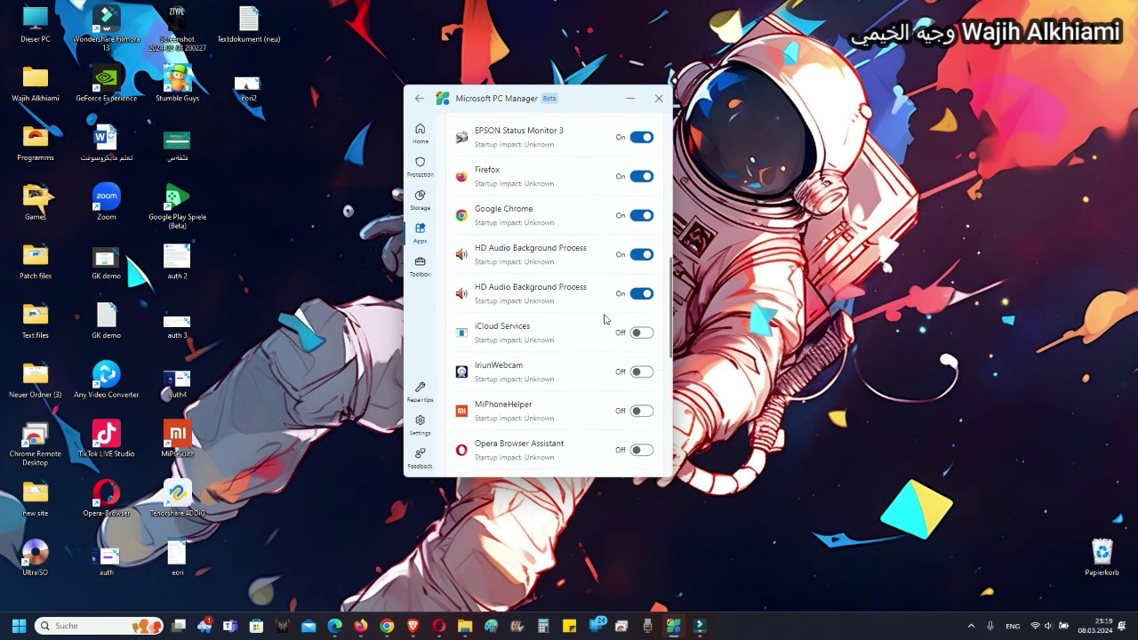
scroll(587, 317, "up", 2)
scroll(586, 317, "up", 1)
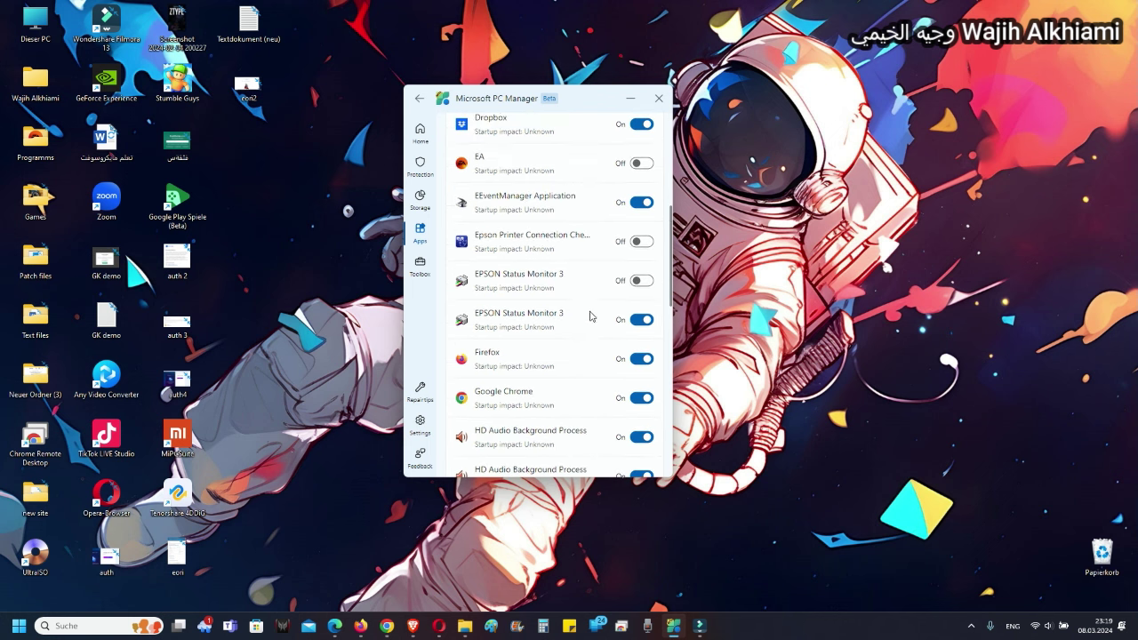
left_click(640, 317)
Step: Turn off EEventManager Application as a startup app
scroll(560, 320, "up", 1)
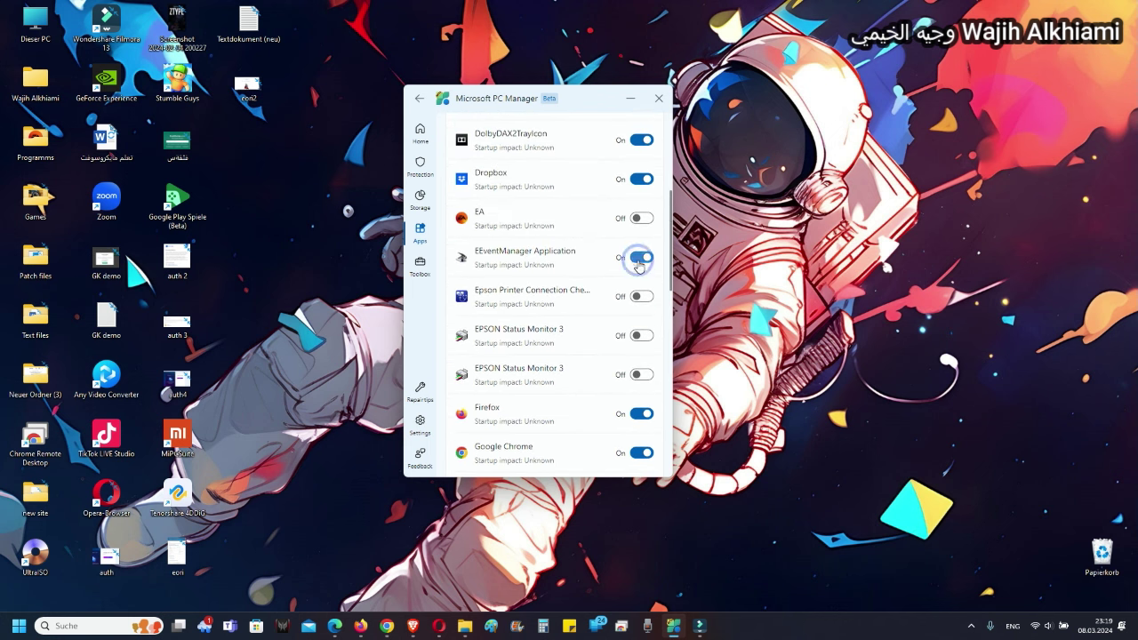
left_click(639, 259)
scroll(561, 288, "up", 1)
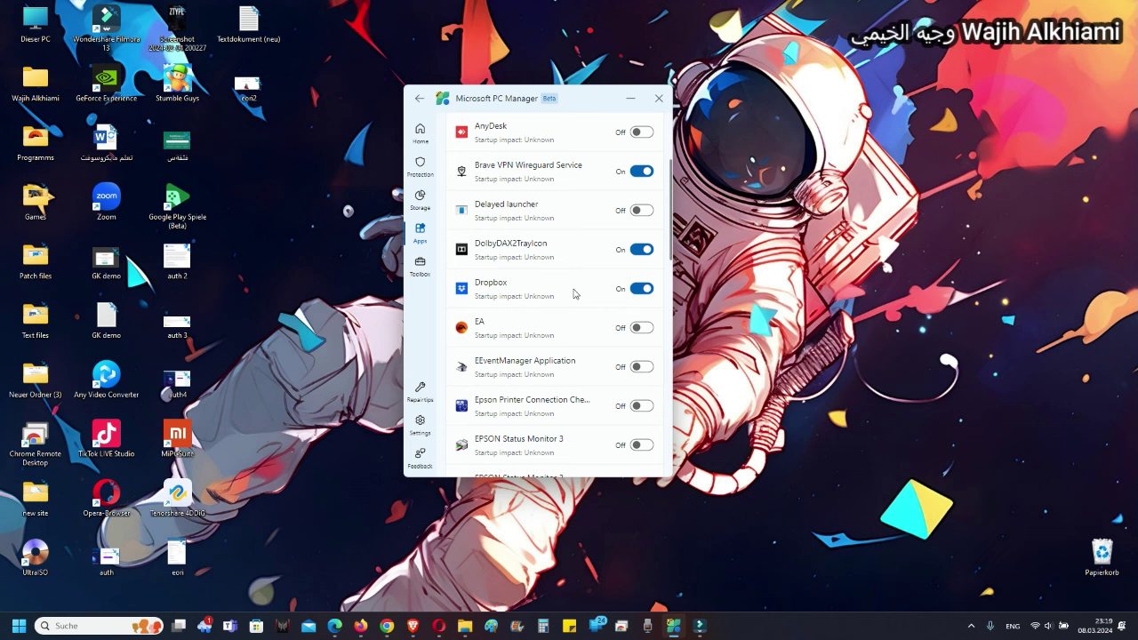
Step: Review the full Startup apps list, then return to the home page
scroll(574, 295, "up", 1)
scroll(553, 334, "up", 3)
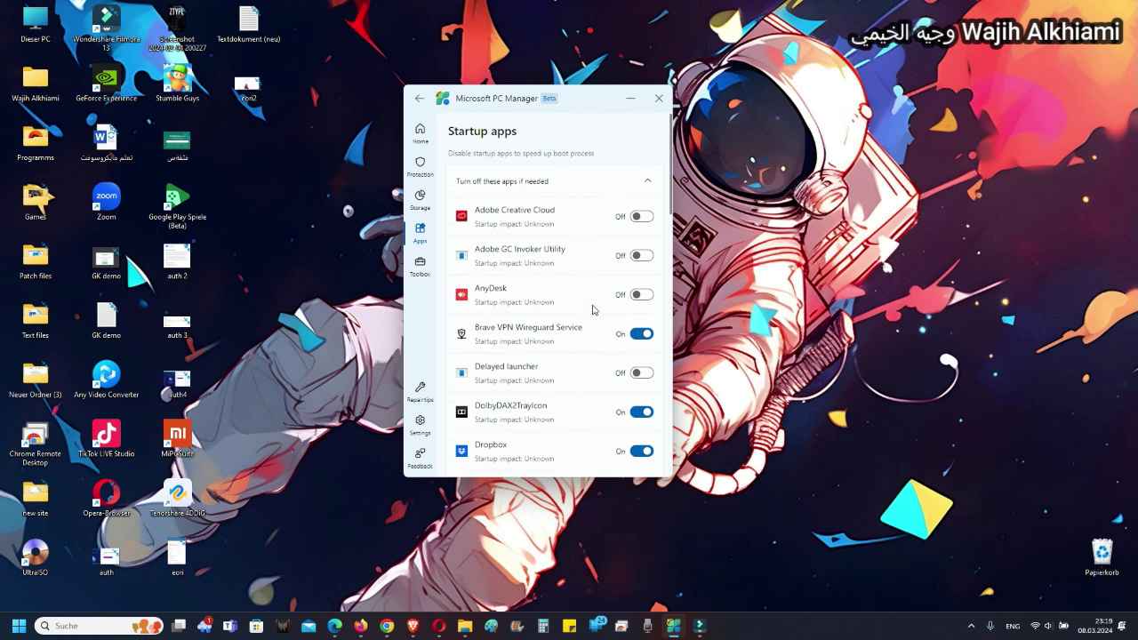
scroll(593, 309, "down", 8)
left_click(422, 100)
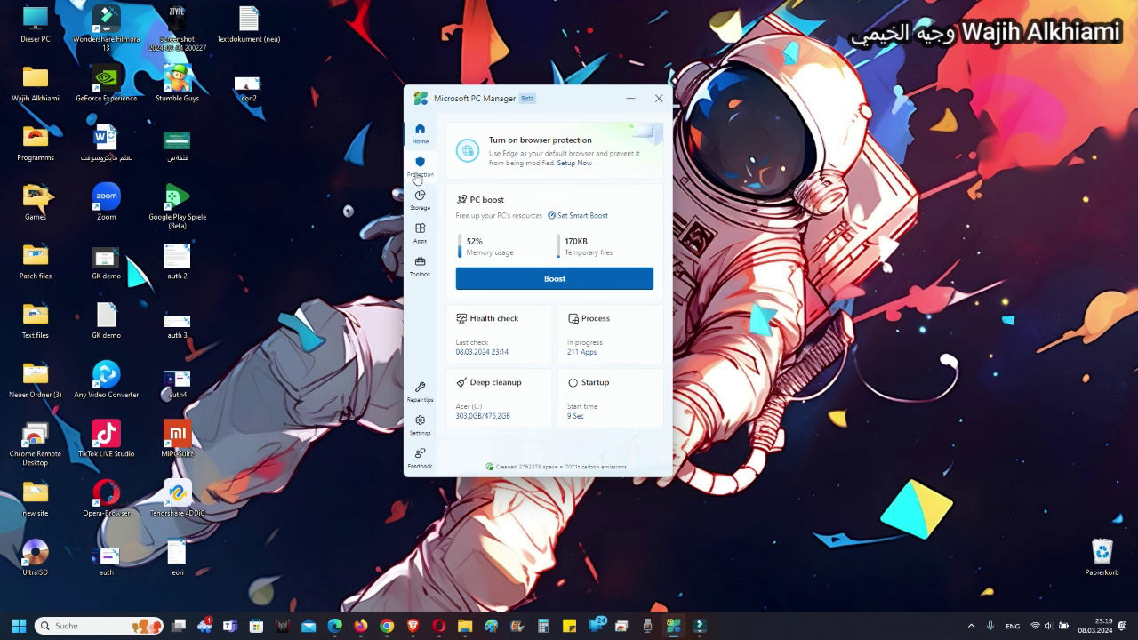
Step: Open the available Windows updates under system protection and also select all driver updates and other updates
left_click(420, 169)
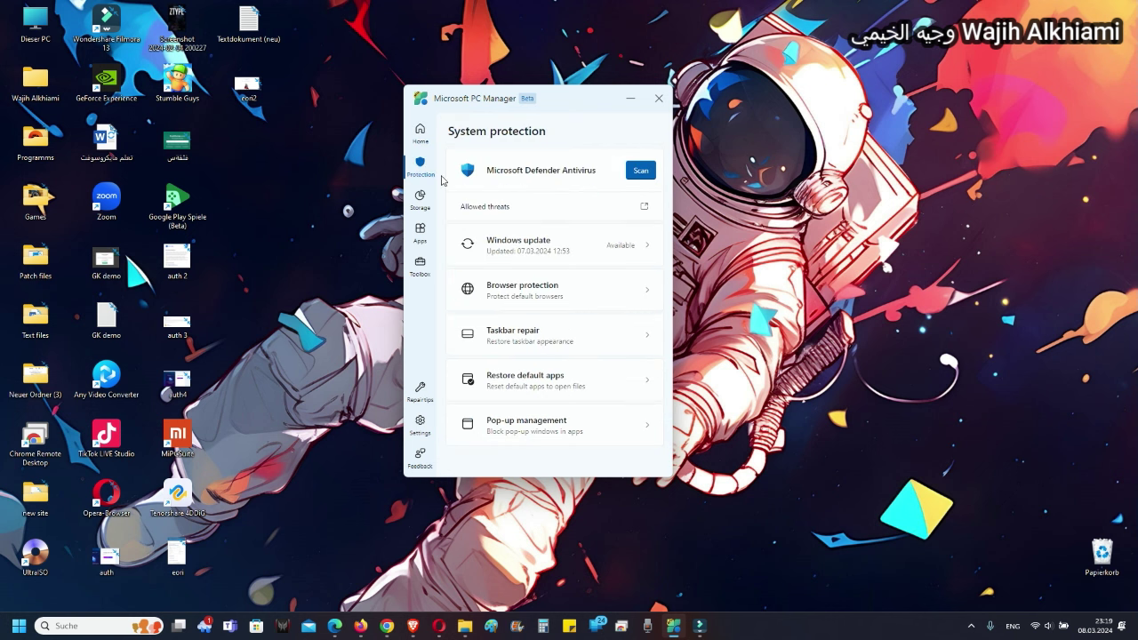
left_click(603, 250)
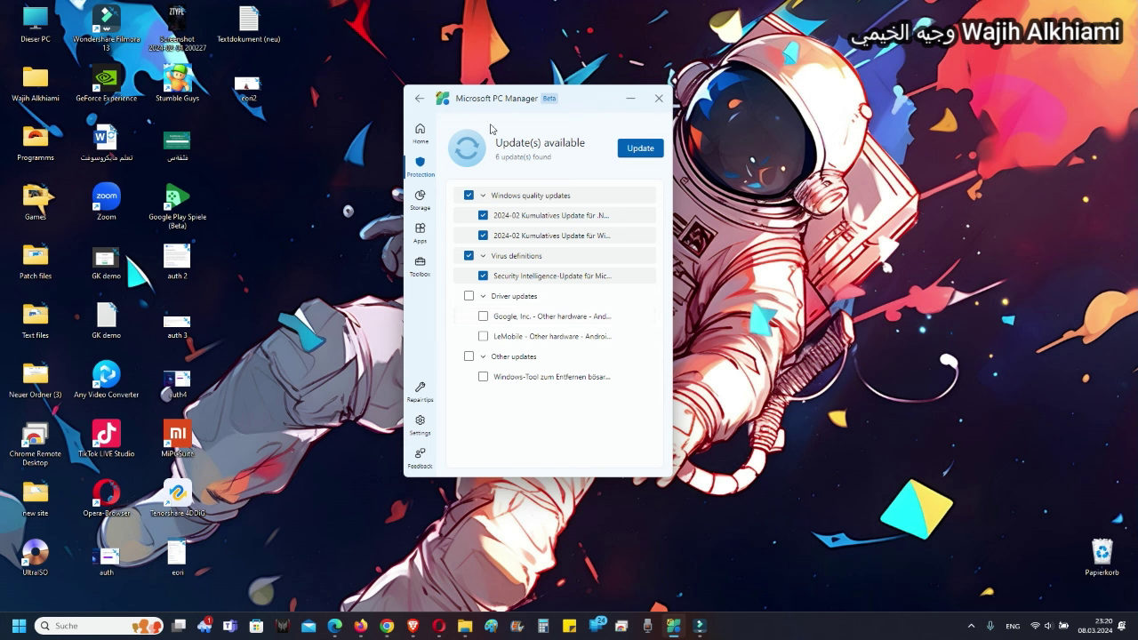
left_click(418, 97)
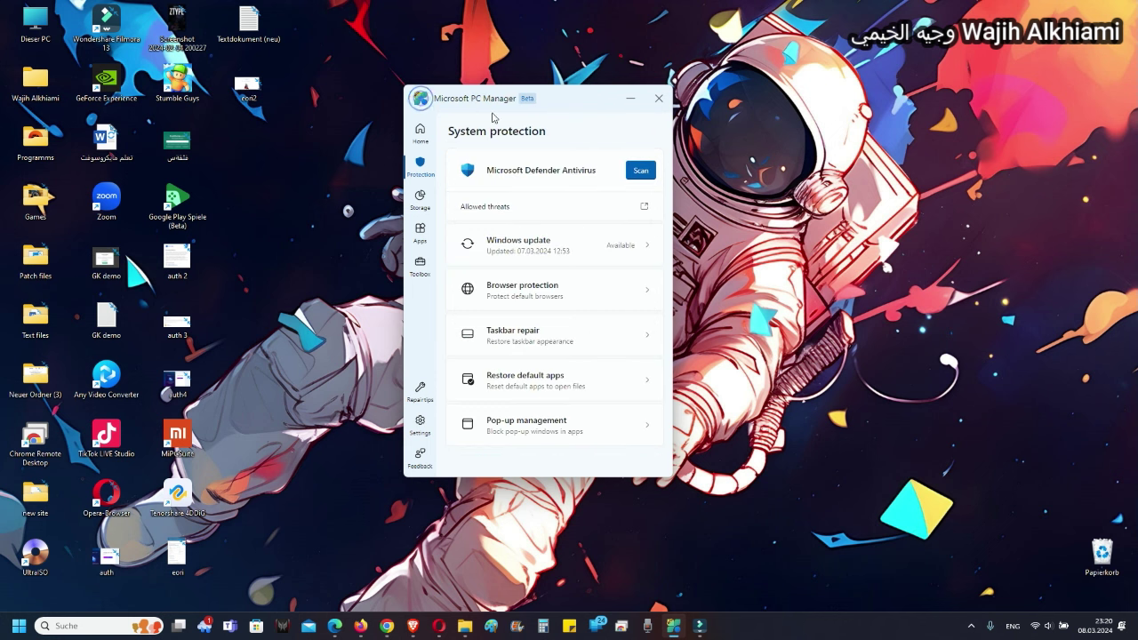
left_click(603, 246)
left_click(469, 295)
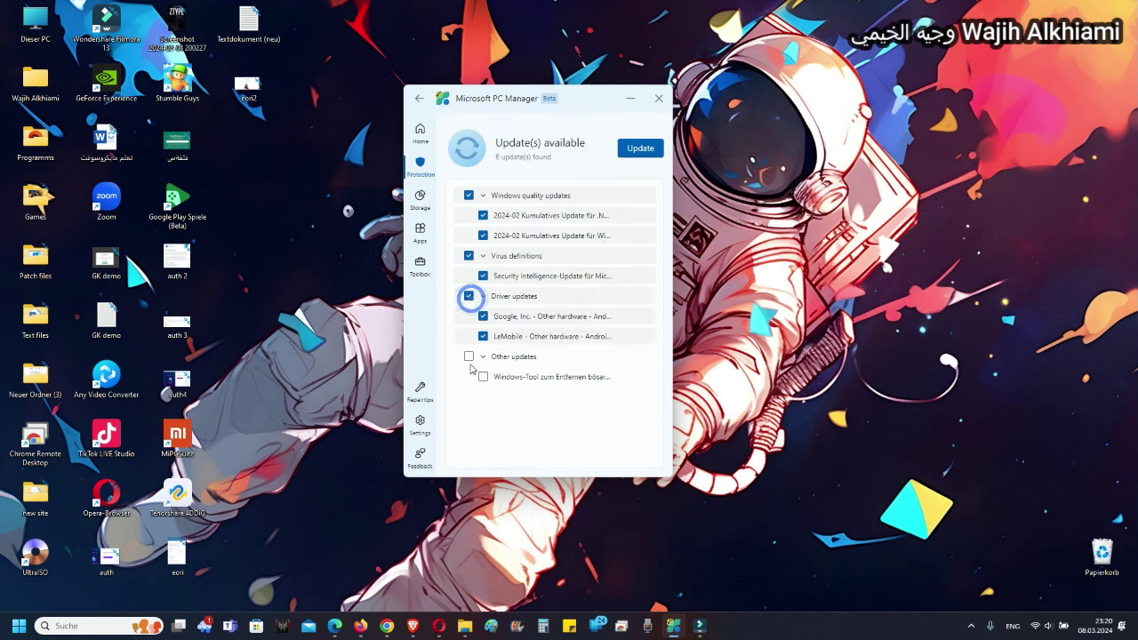
left_click(468, 356)
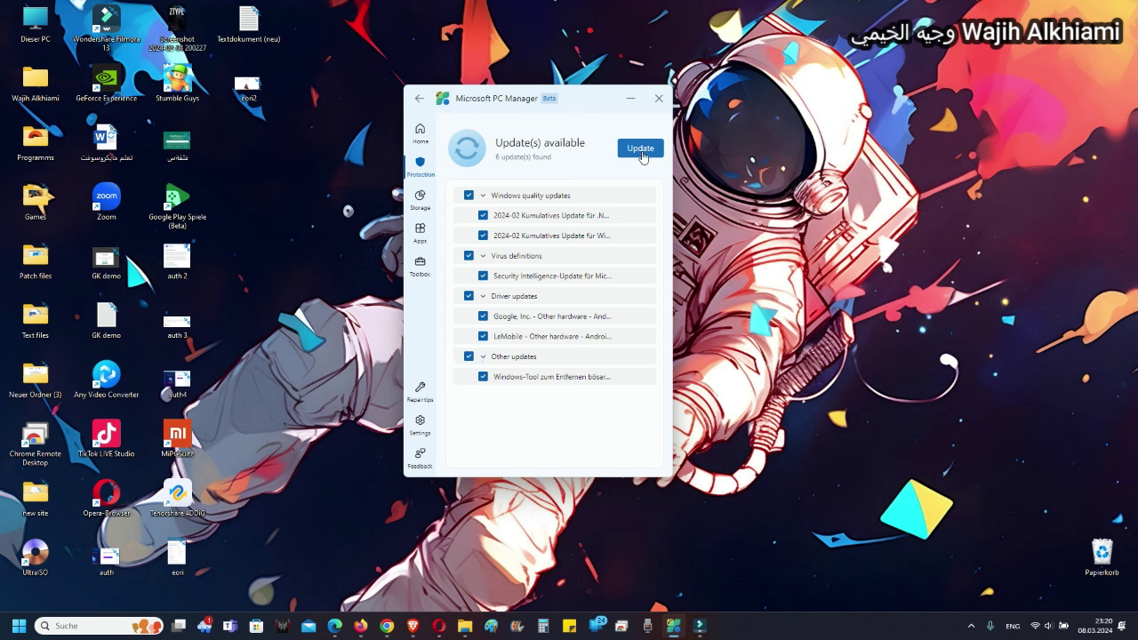
Step: Examine the optional driver updates in the advanced Windows Update options of Windows Settings, then close Settings
right_click(14, 634)
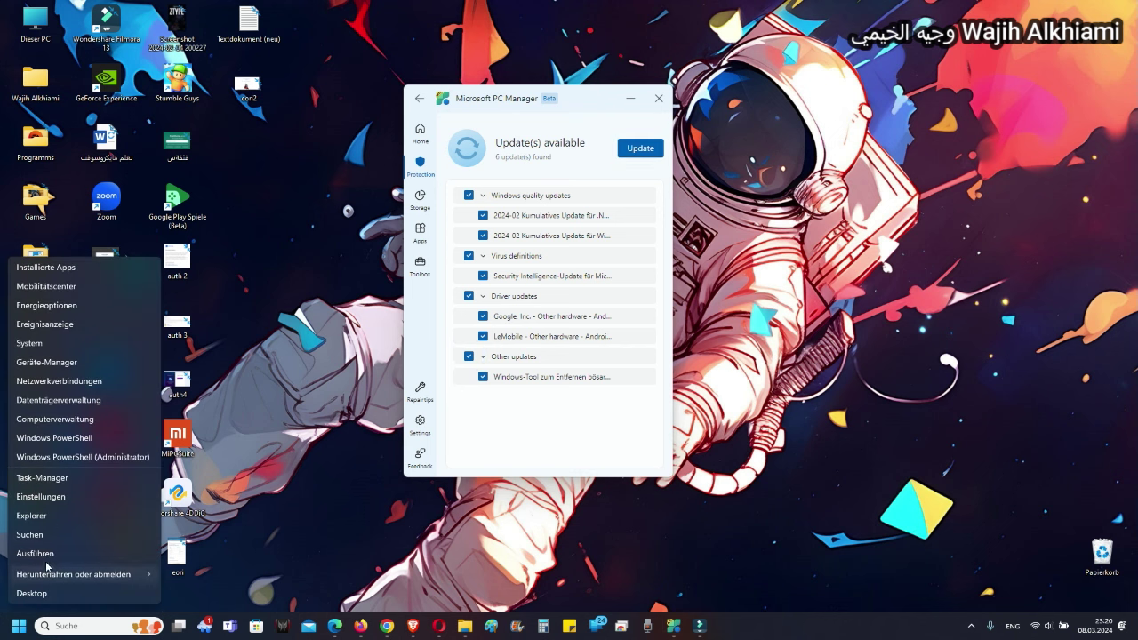
left_click(75, 495)
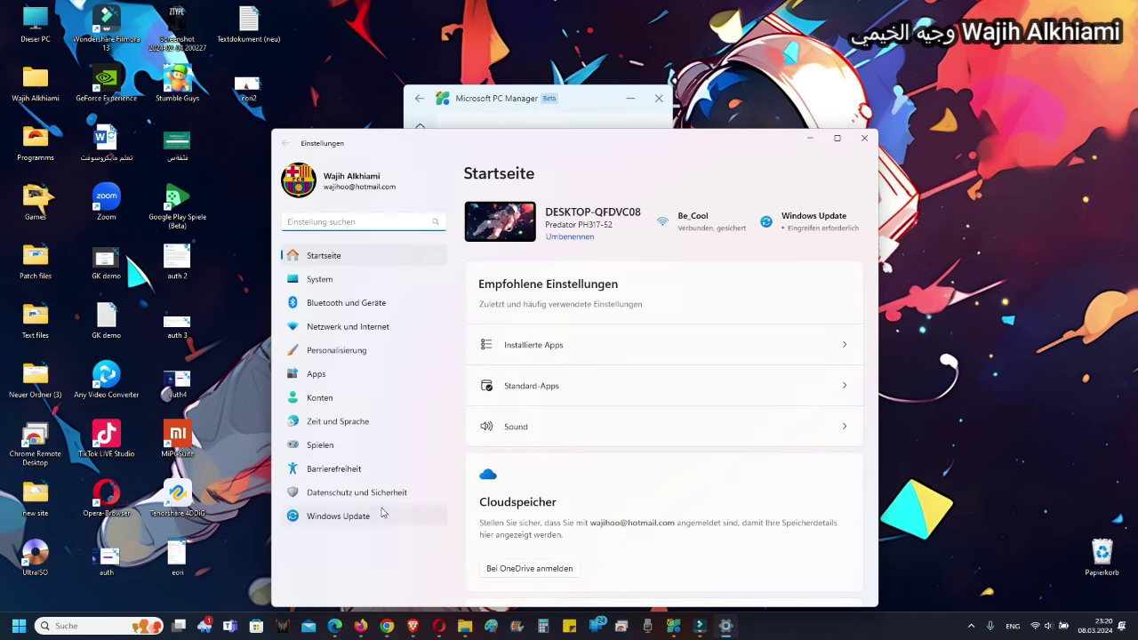
left_click(360, 515)
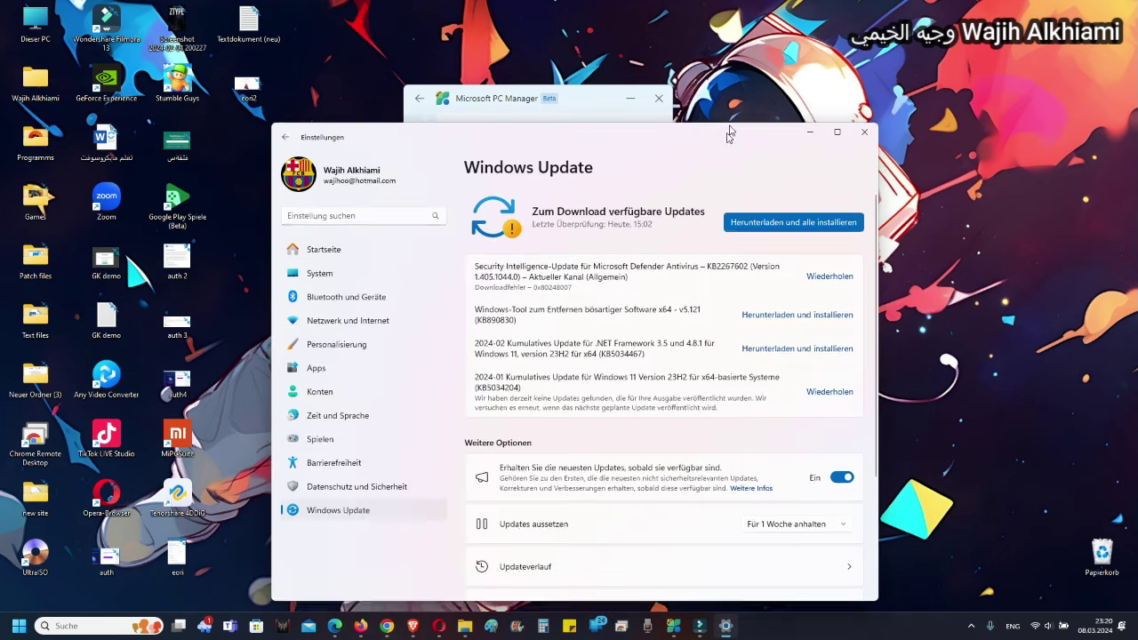
left_click_drag(776, 148, 793, 94)
scroll(756, 363, "down", 5)
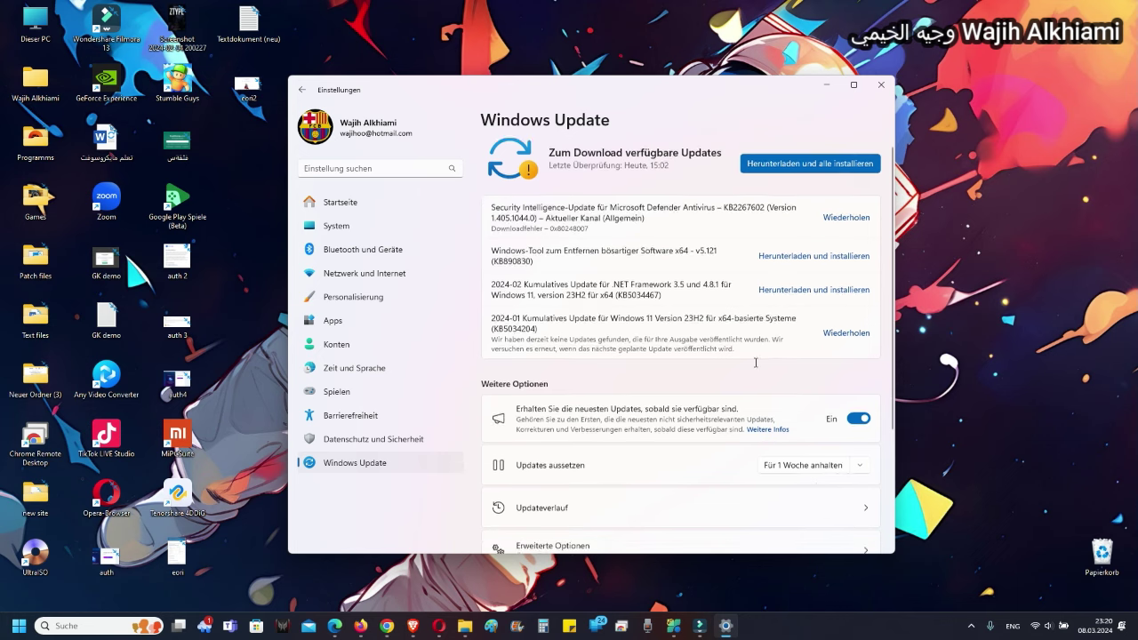
left_click(655, 401)
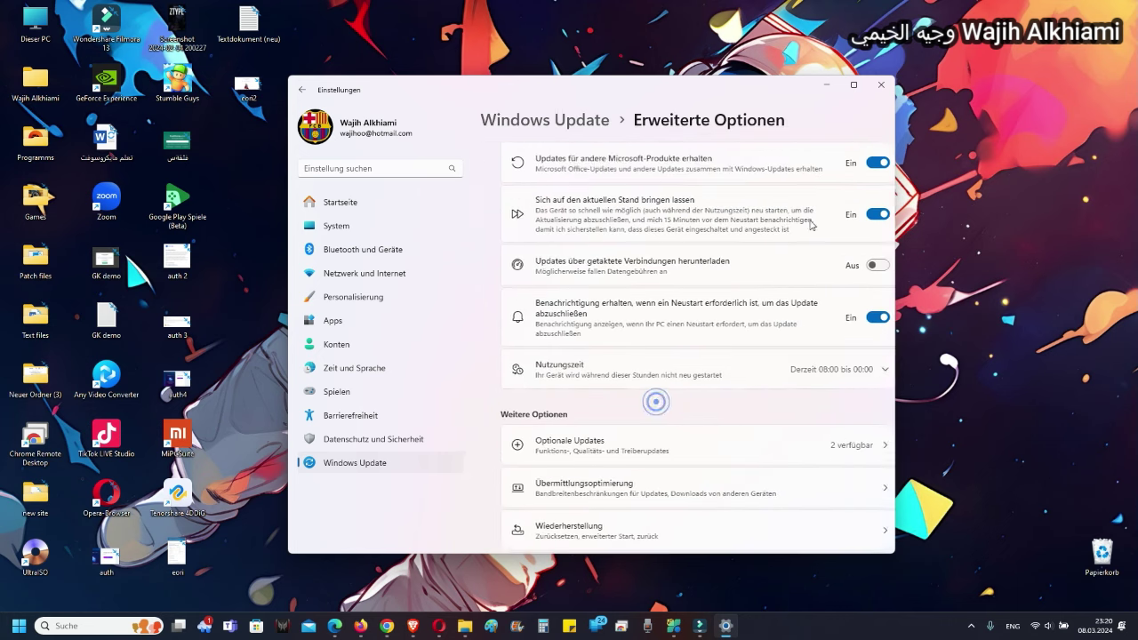
left_click(810, 437)
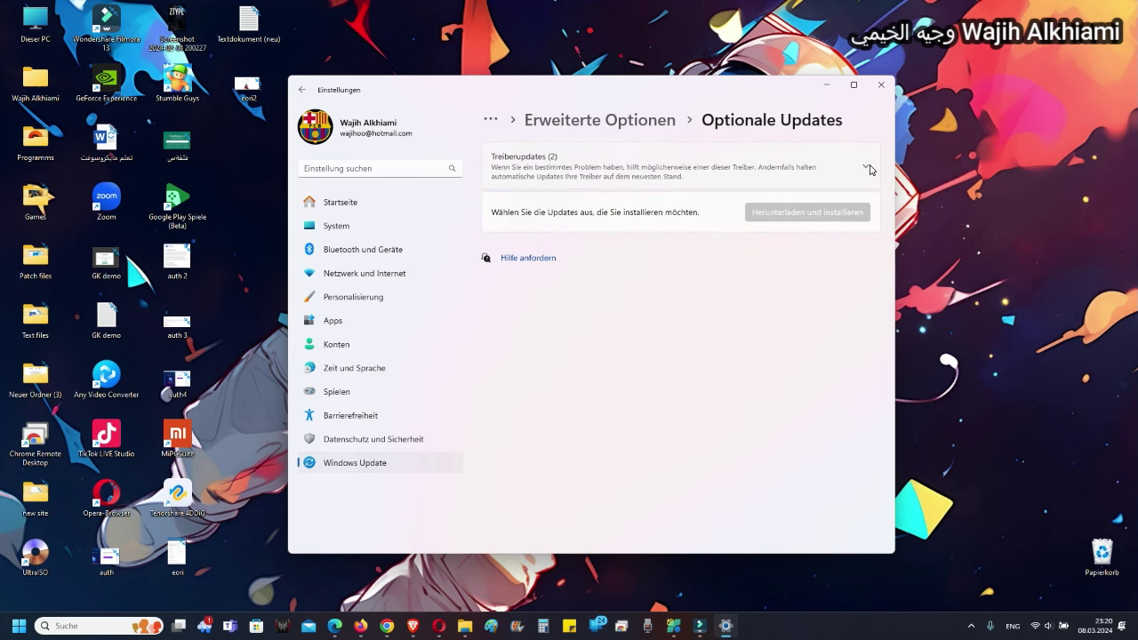
left_click(867, 168)
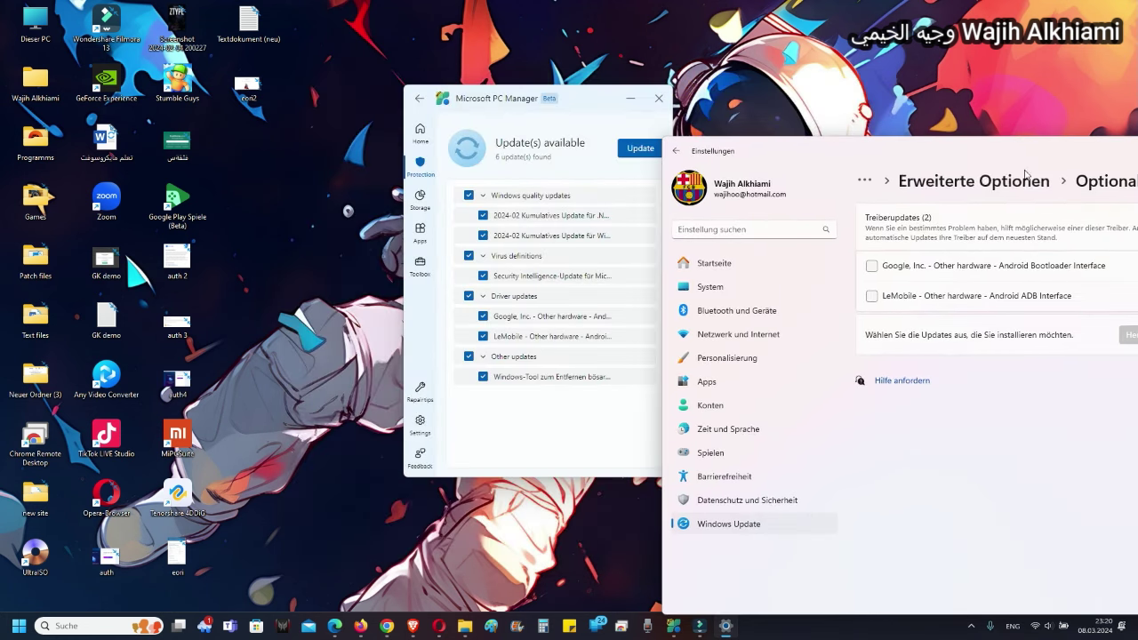
left_click_drag(1042, 147, 829, 126)
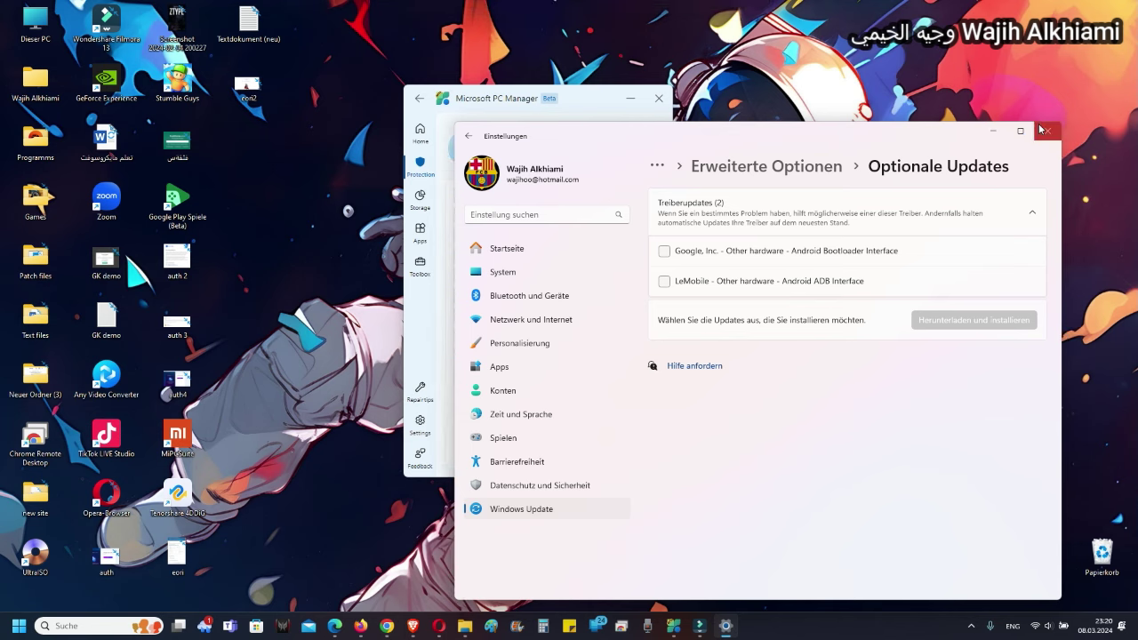
left_click(1042, 135)
Step: Start installing the selected Windows updates and go back to the System protection overview
left_click(640, 149)
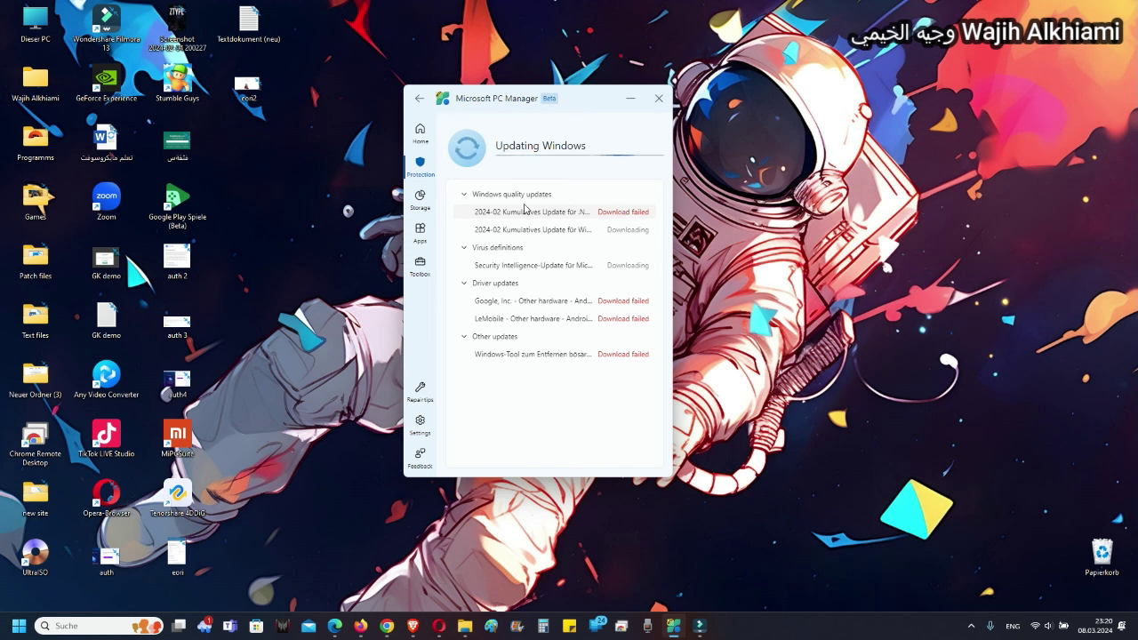
left_click(422, 99)
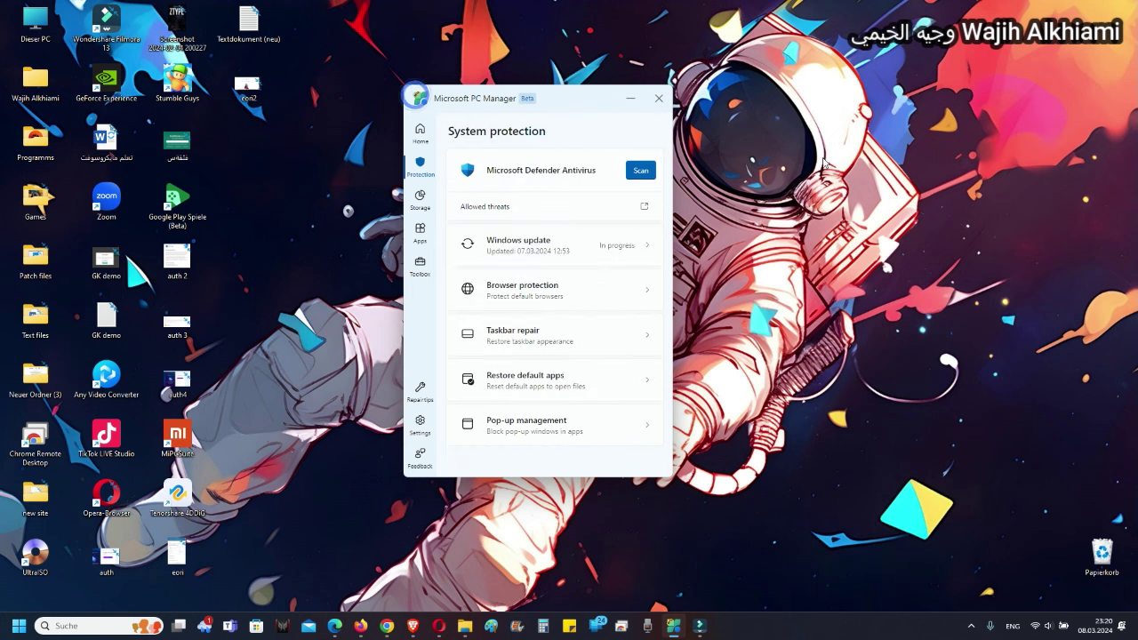
Step: Turn on Browser protection and view the browsers that can be protected, without changing the choice
left_click(572, 300)
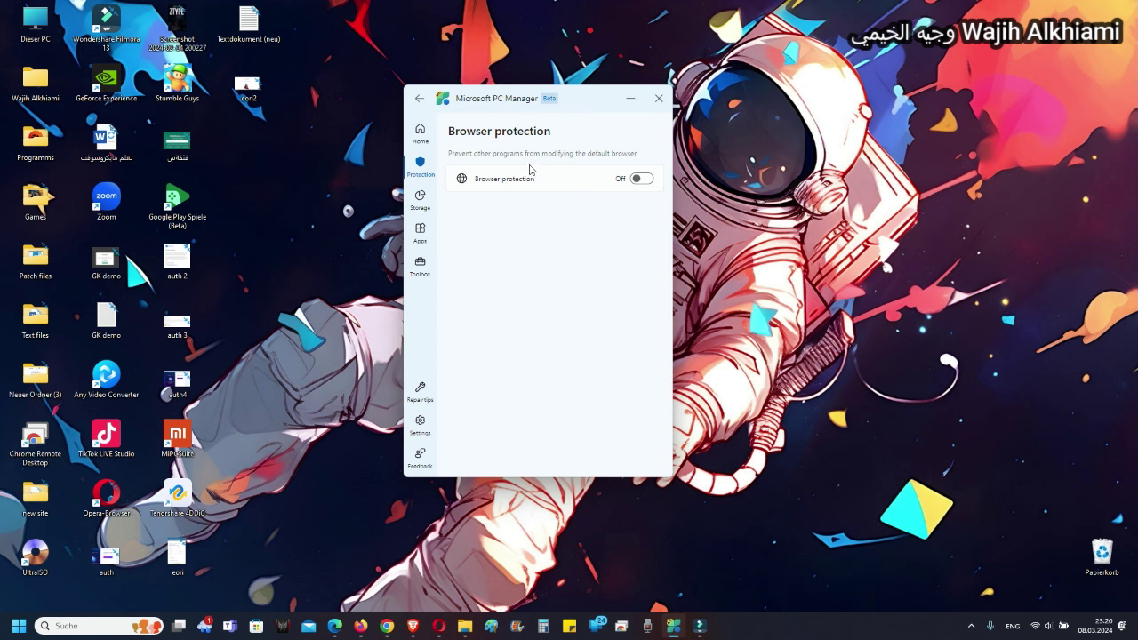
left_click(644, 180)
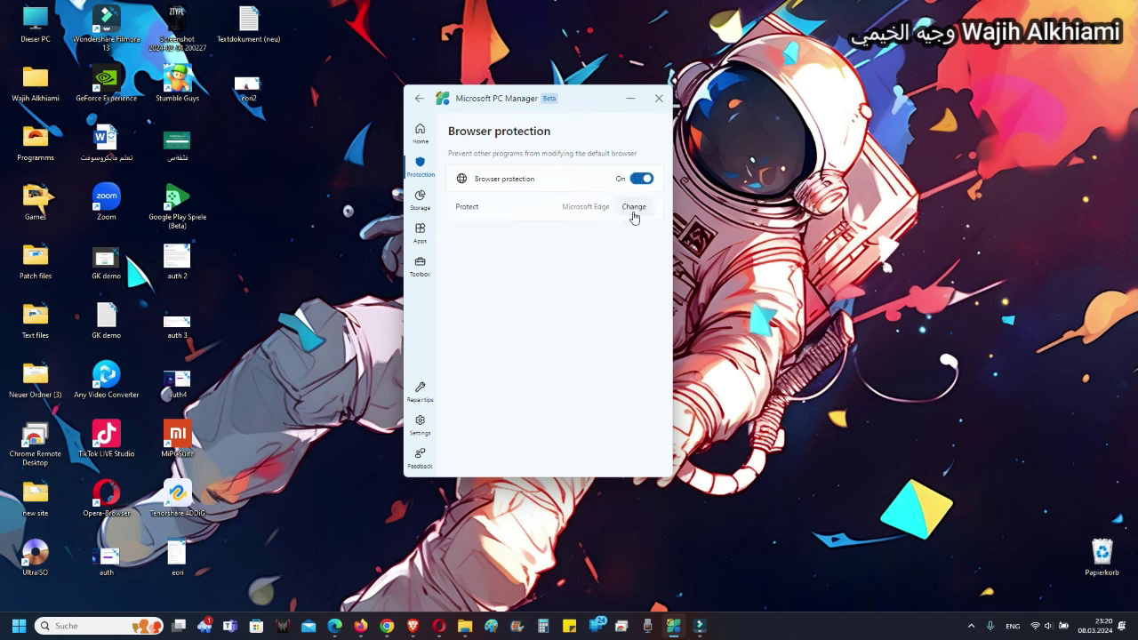
left_click(636, 208)
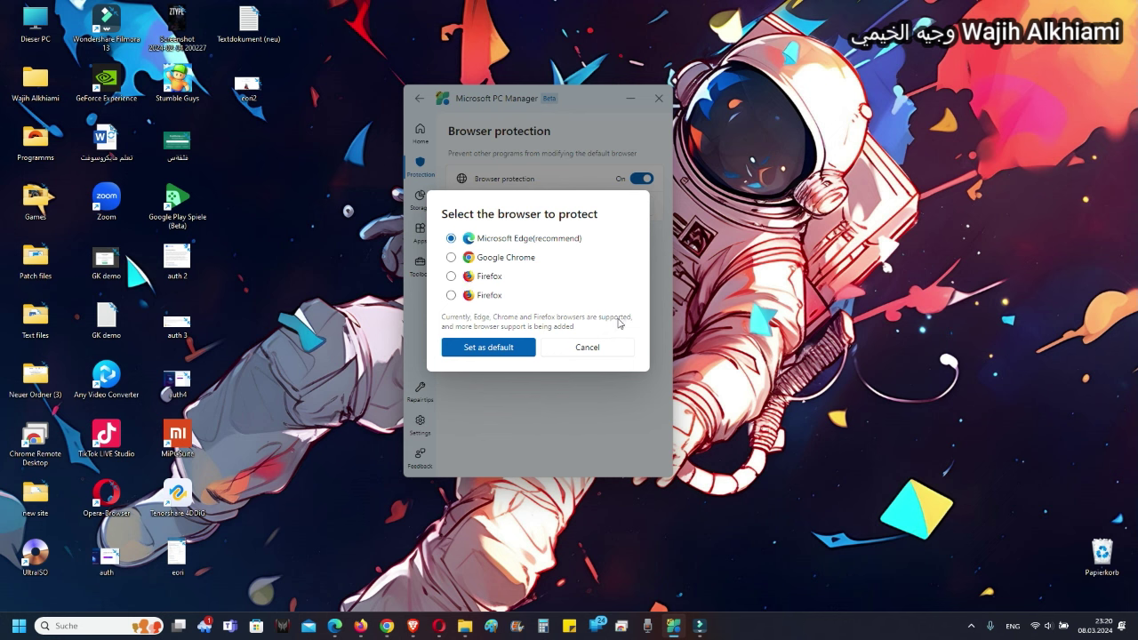
left_click(607, 349)
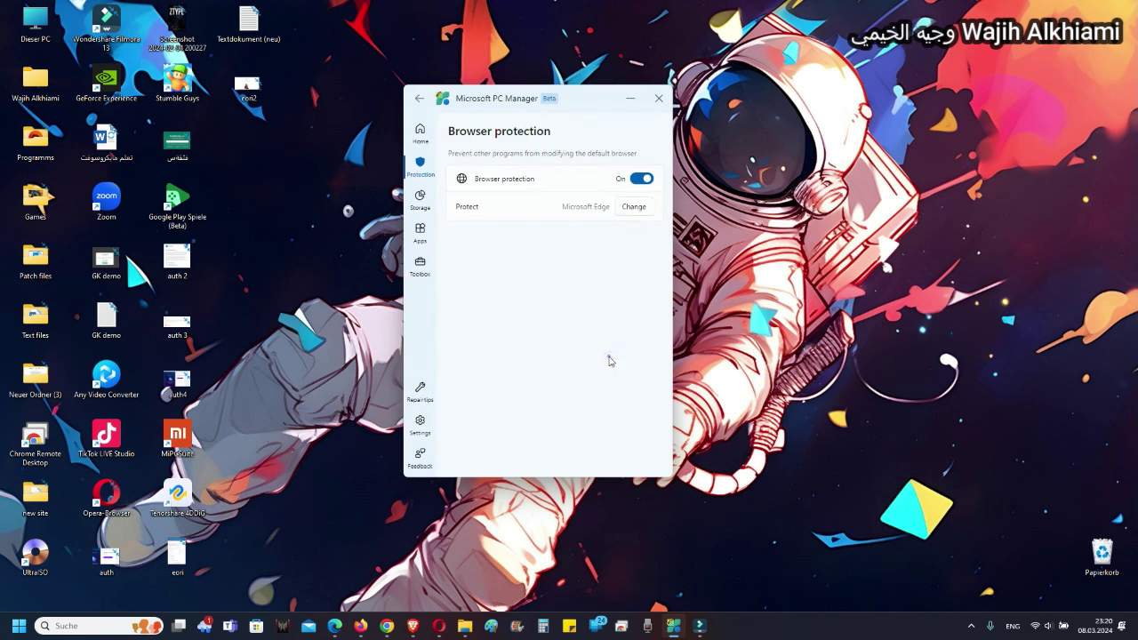
Step: Switch Browser protection back off and return to the System protection overview
left_click(641, 178)
left_click(641, 179)
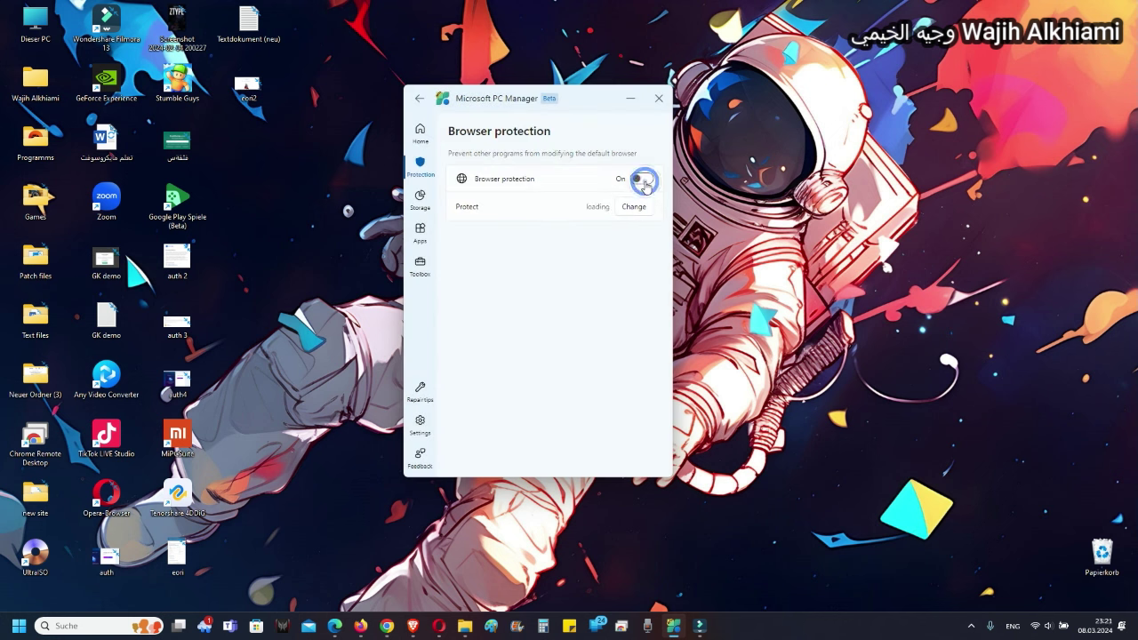
left_click(641, 179)
left_click(419, 97)
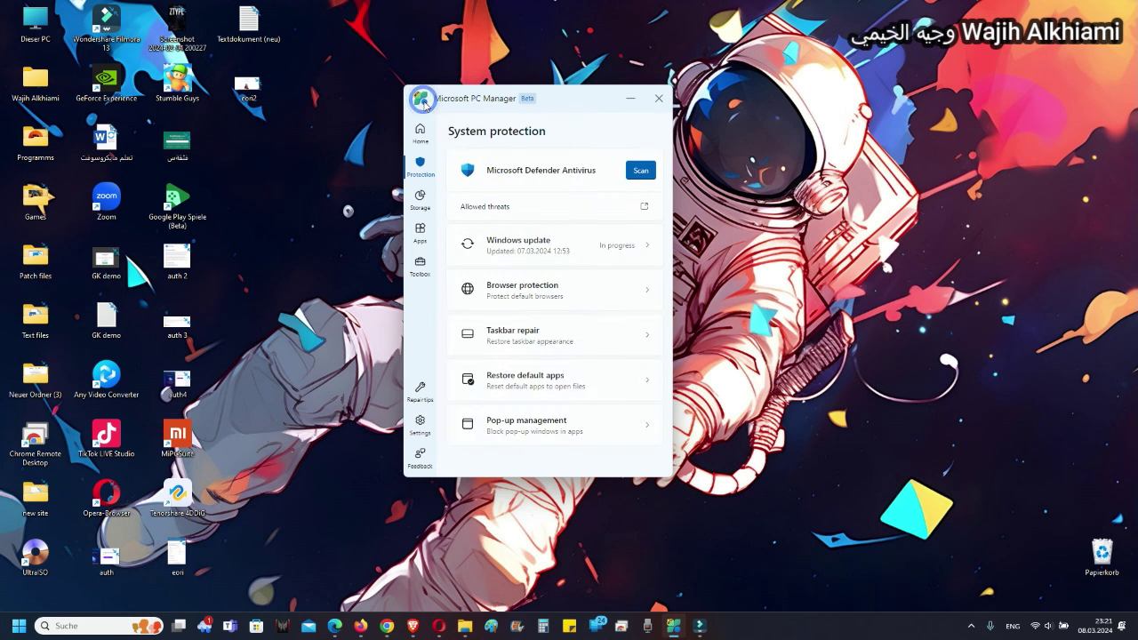
Step: Examine the toolbar and default feature sections of Taskbar repair, then return to the System protection overview
left_click(587, 343)
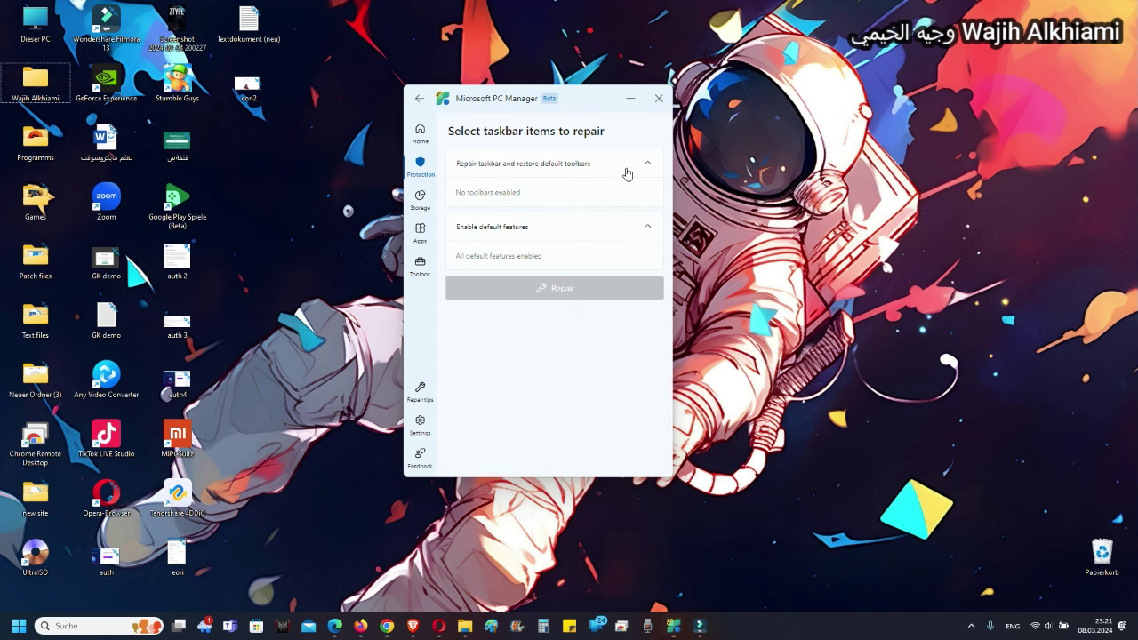
left_click(613, 225)
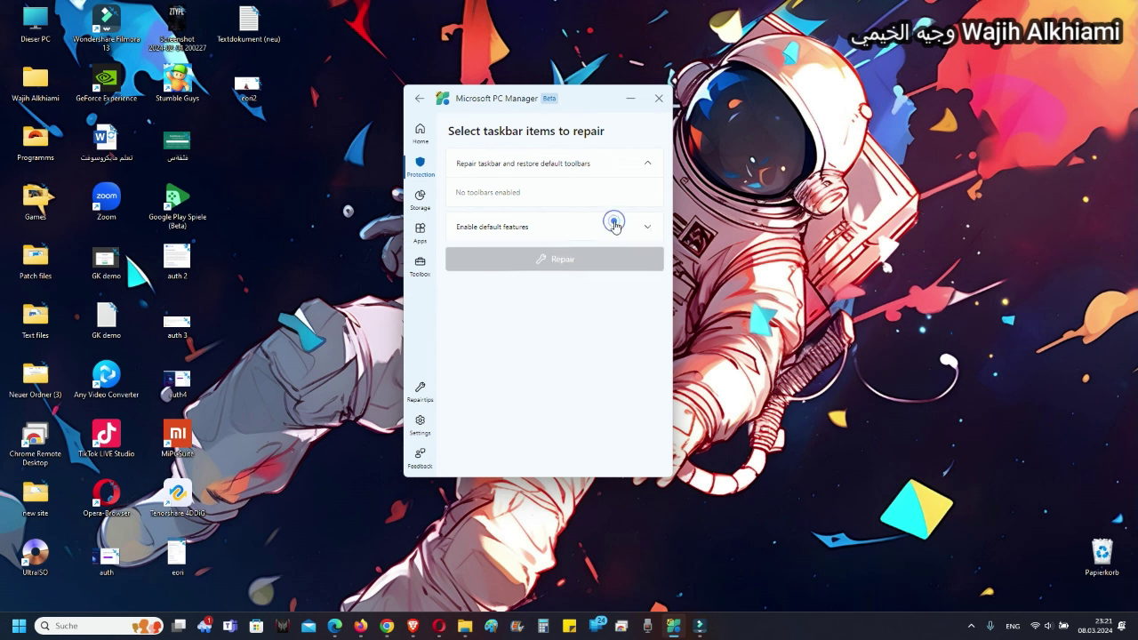
left_click(613, 225)
left_click(627, 170)
left_click(628, 171)
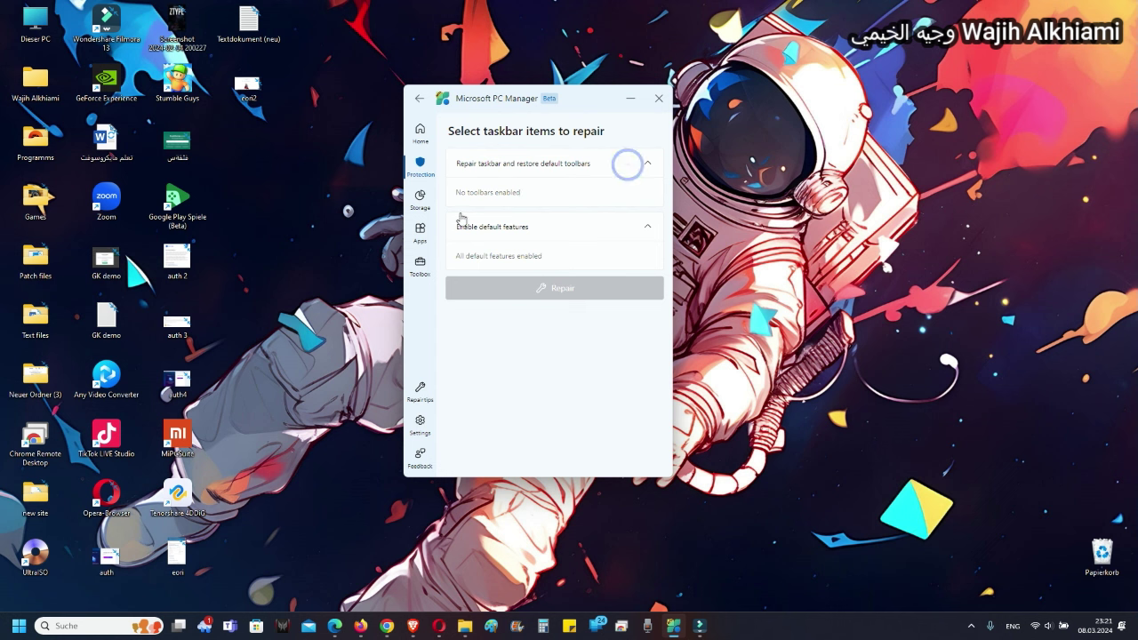
left_click(422, 165)
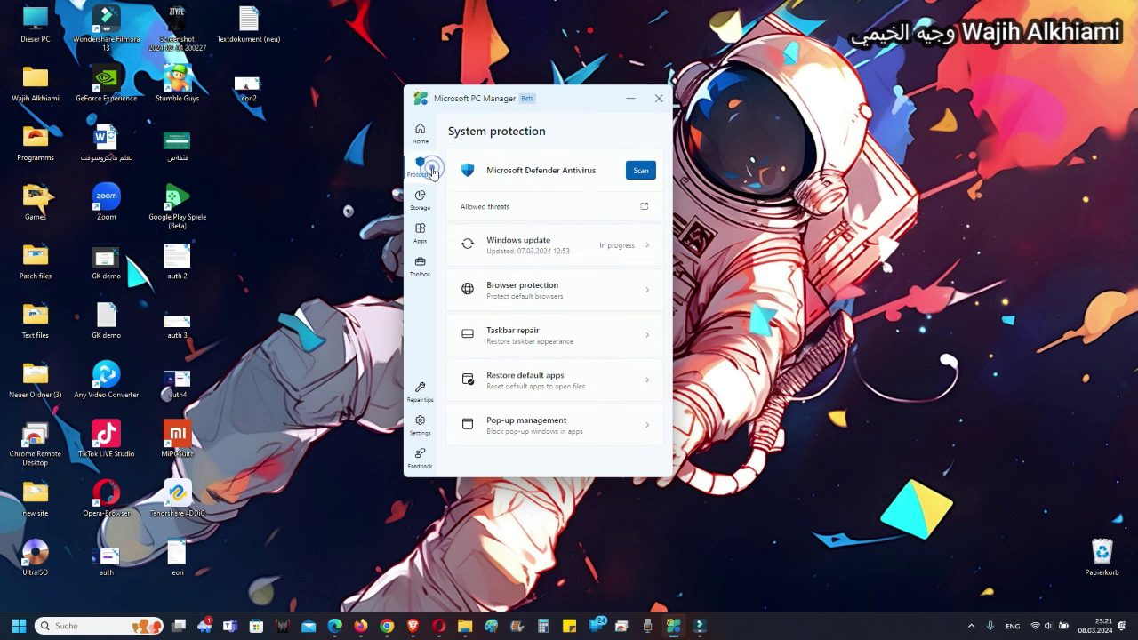
Step: Examine the Restore default apps options and the Standard-Apps list in Windows Settings, then return to the System protection overview
left_click(571, 384)
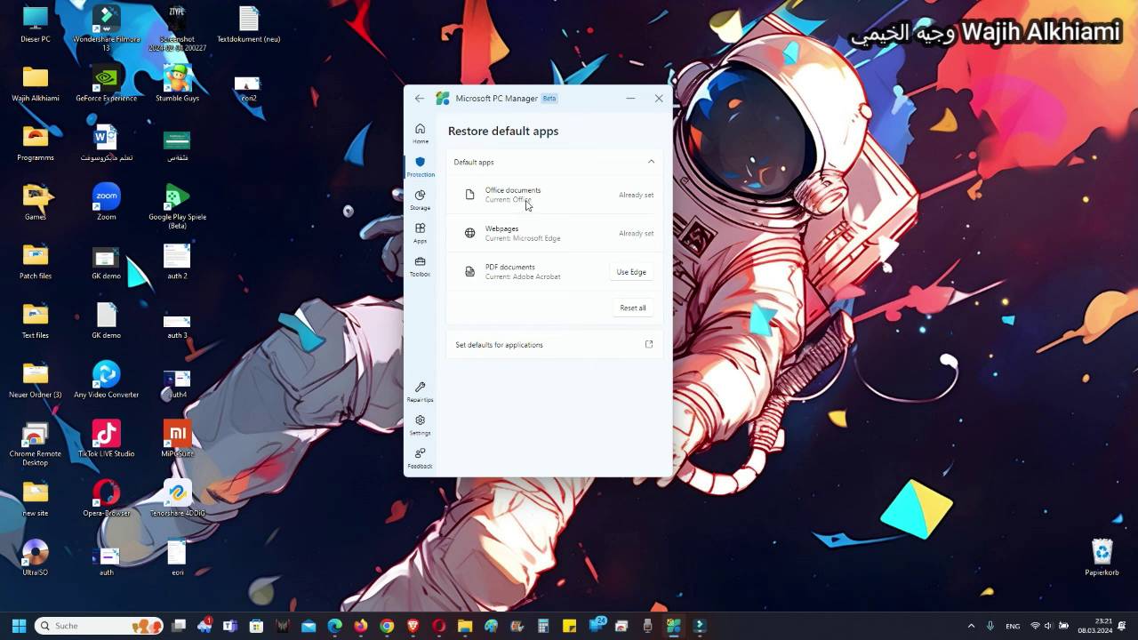
left_click(636, 234)
left_click(536, 347)
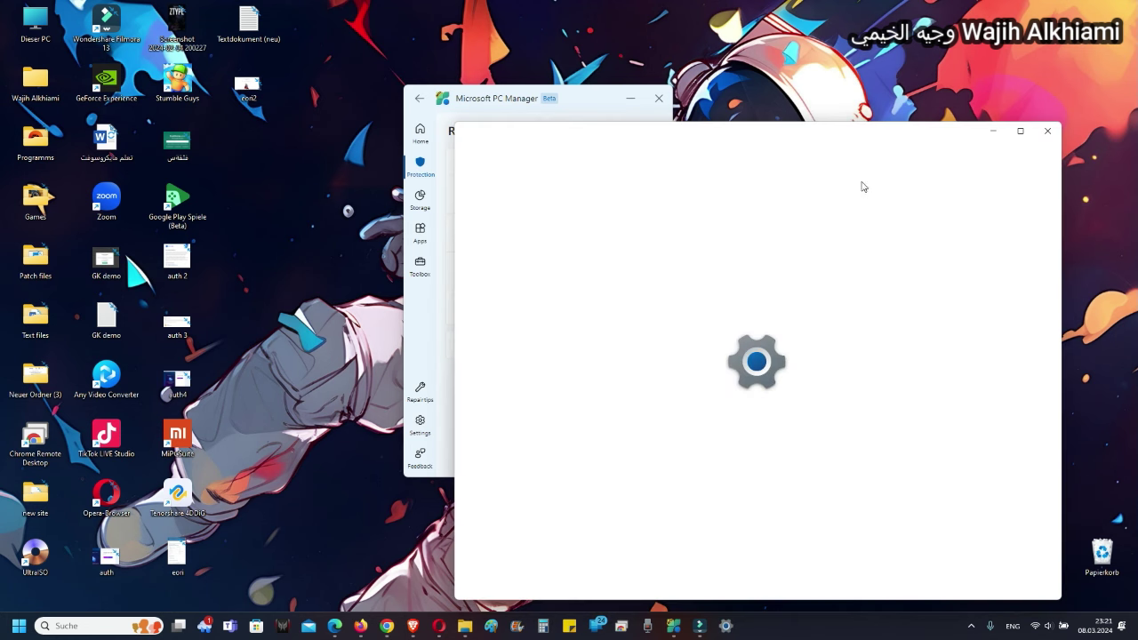
scroll(884, 358, "down", 5)
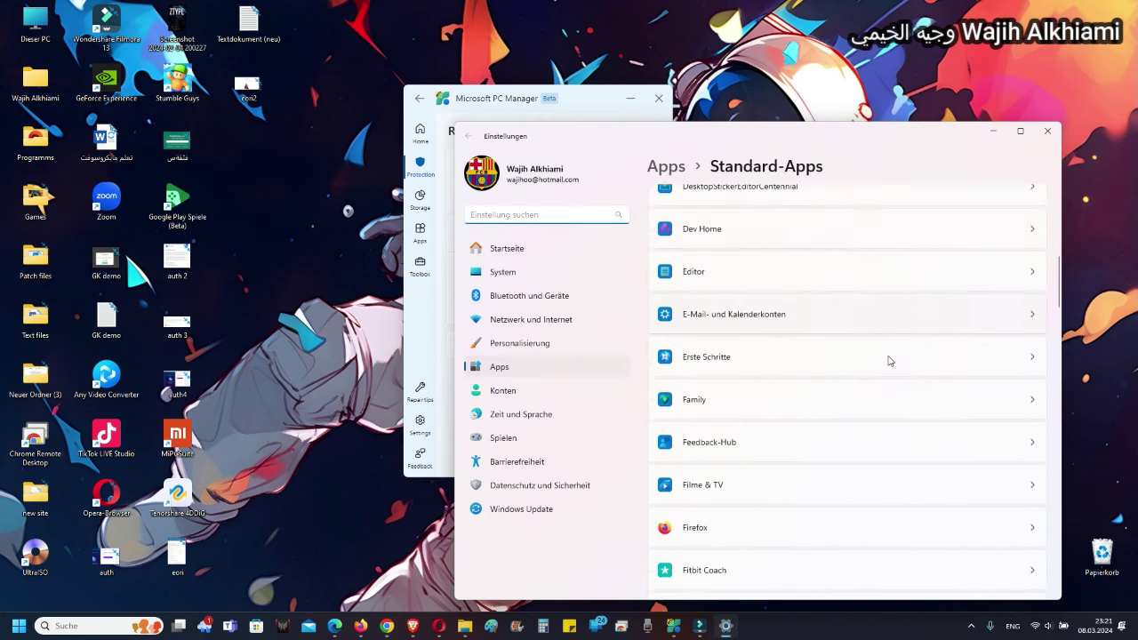
scroll(887, 359, "up", 6)
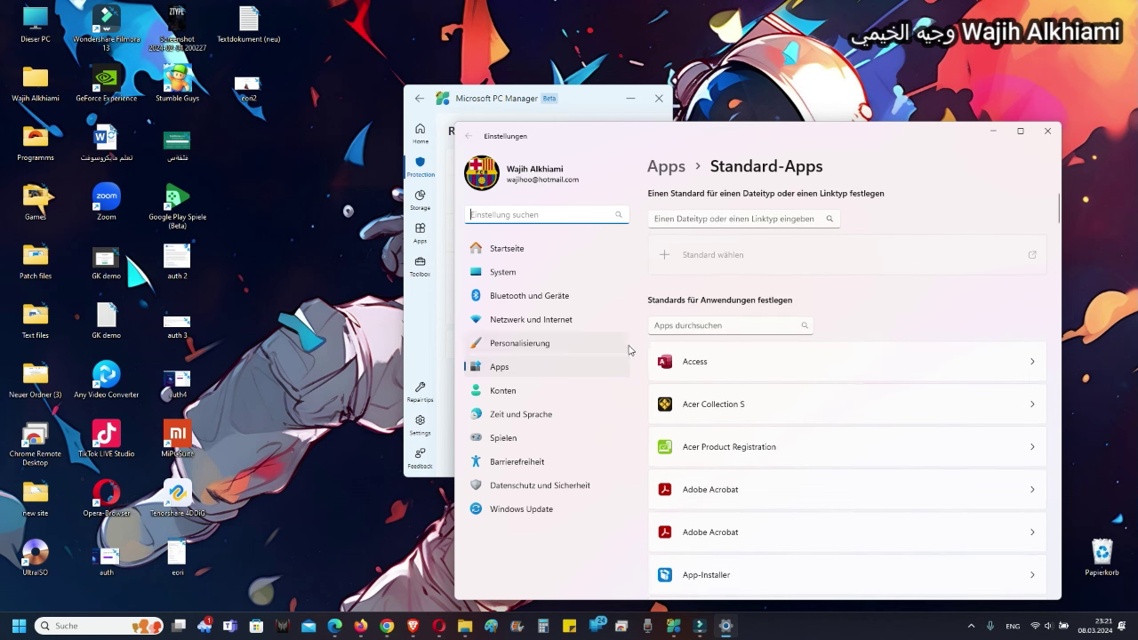
scroll(889, 325, "down", 2)
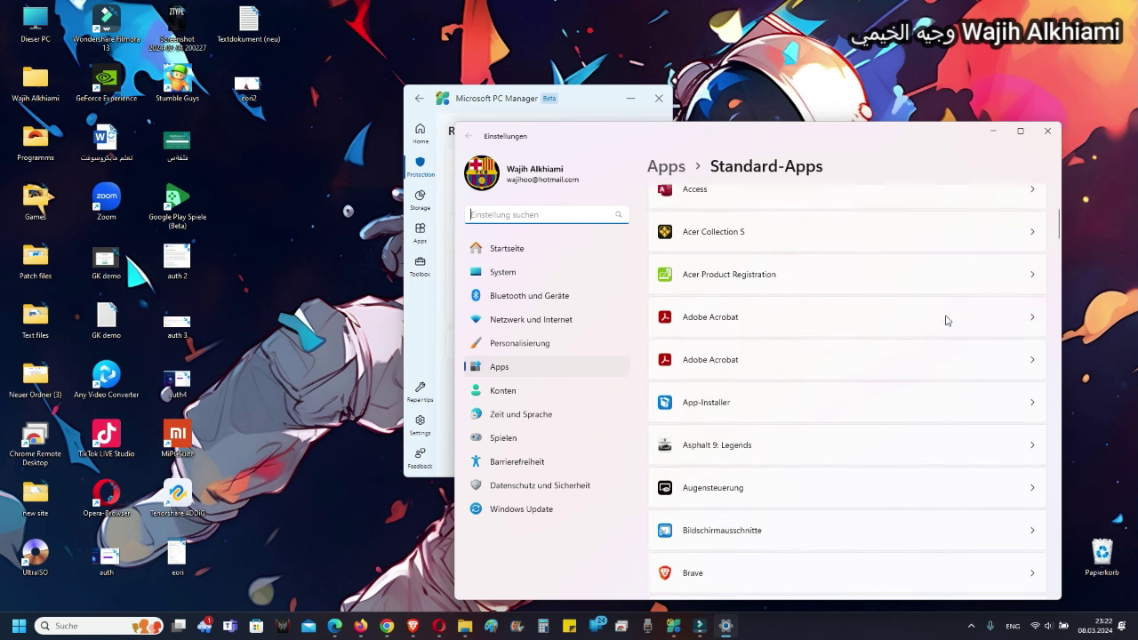
scroll(800, 311, "up", 2)
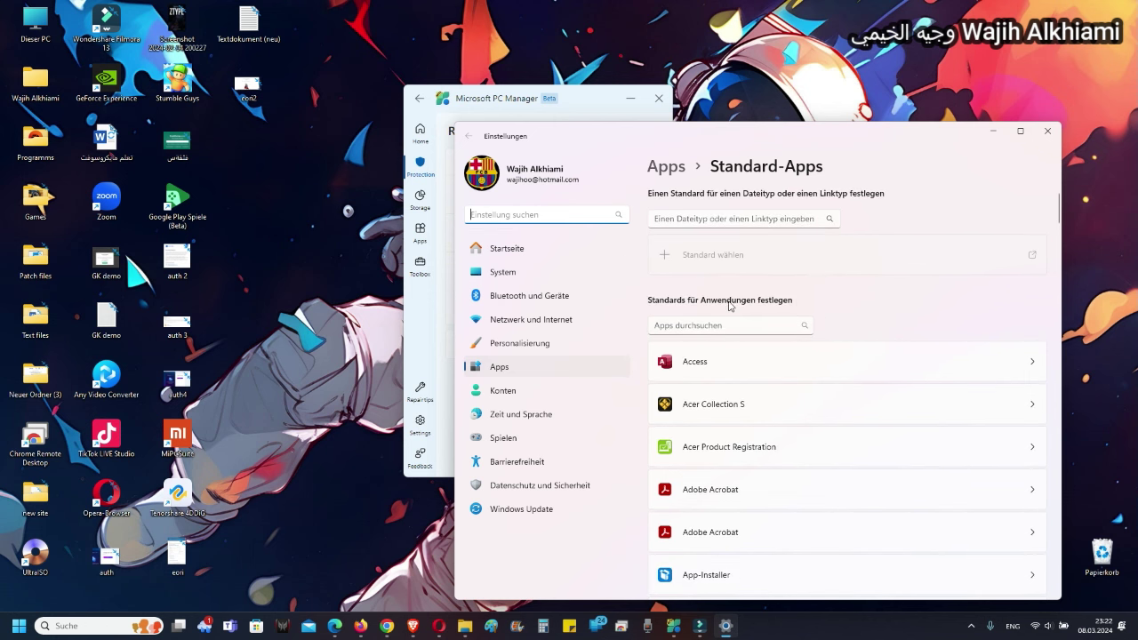
left_click(1056, 131)
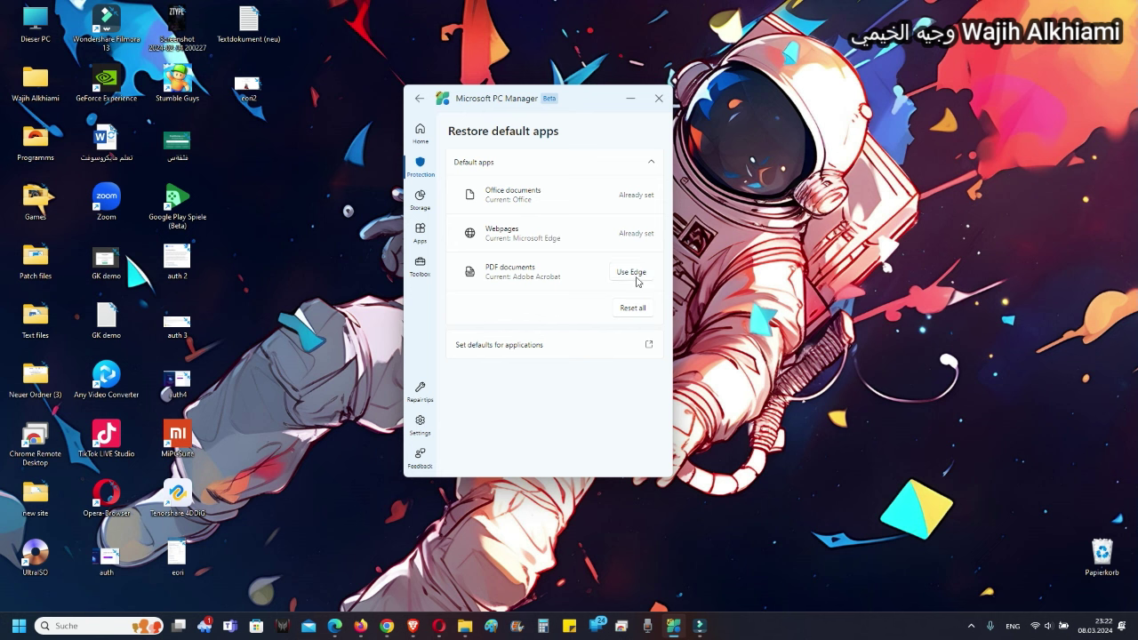
left_click(420, 167)
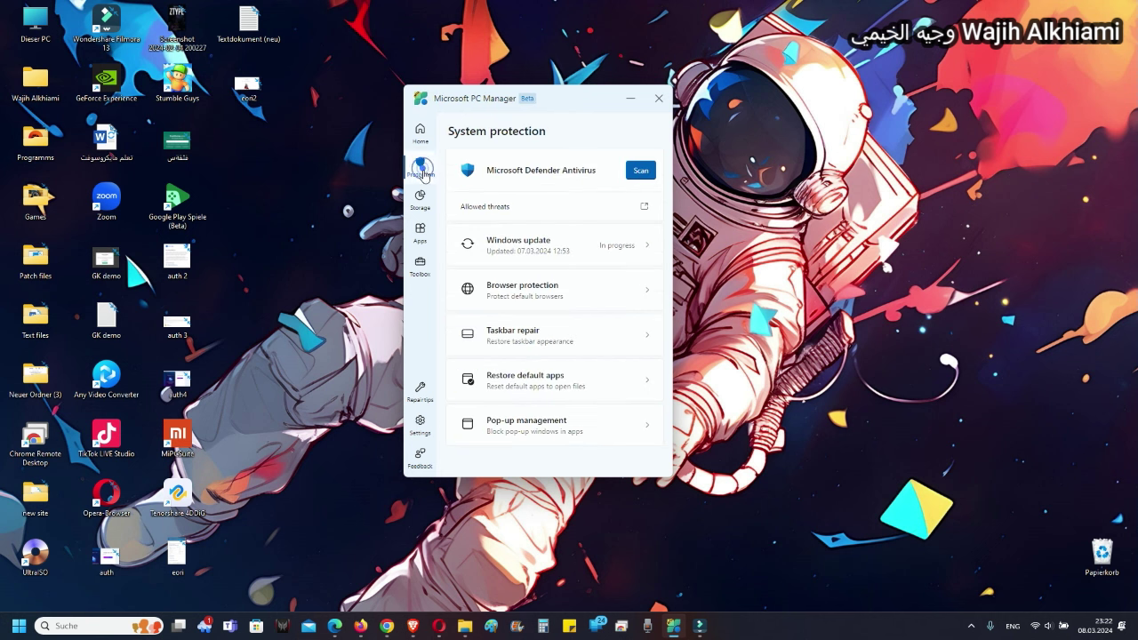
Step: Turn pop-up blocking on and back off in Pop-up management, then return to the System protection overview
left_click(605, 432)
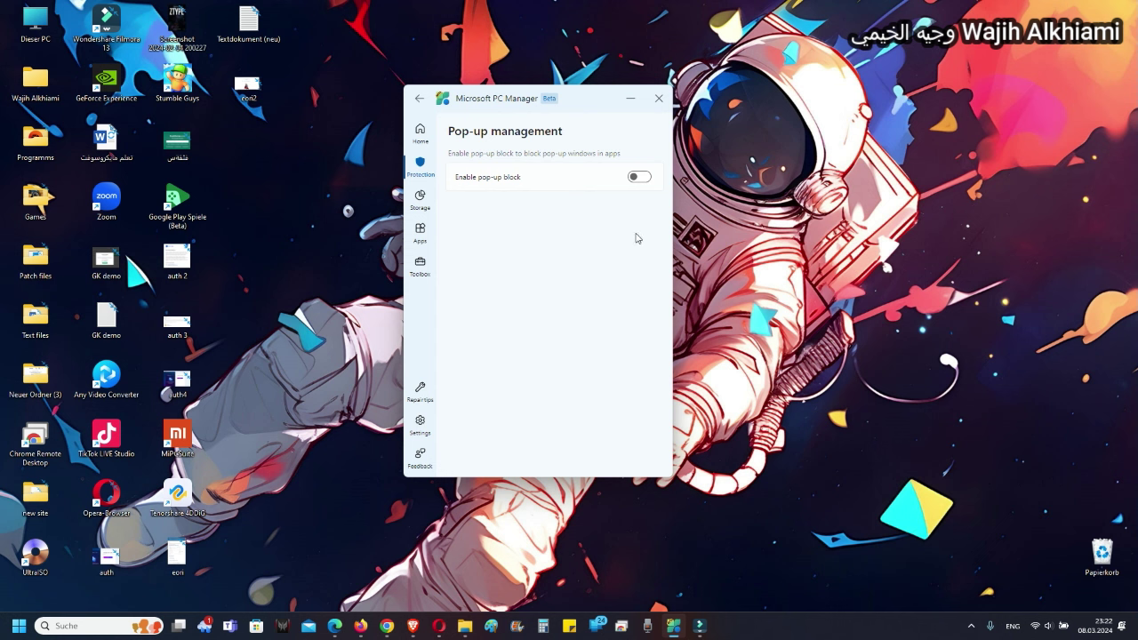
left_click(639, 182)
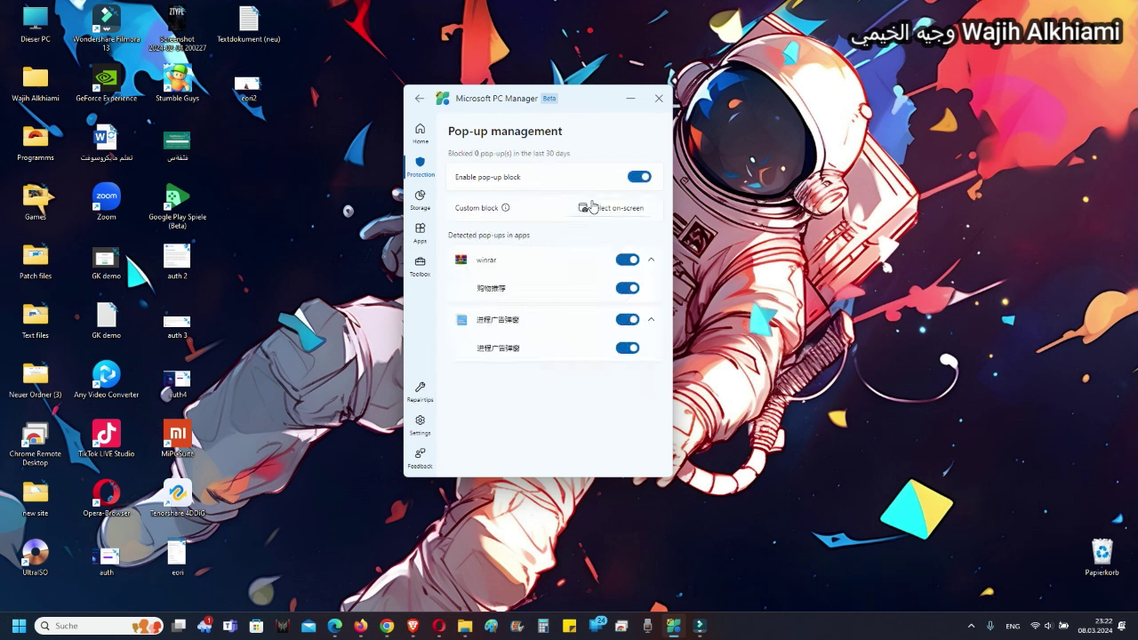
left_click(645, 181)
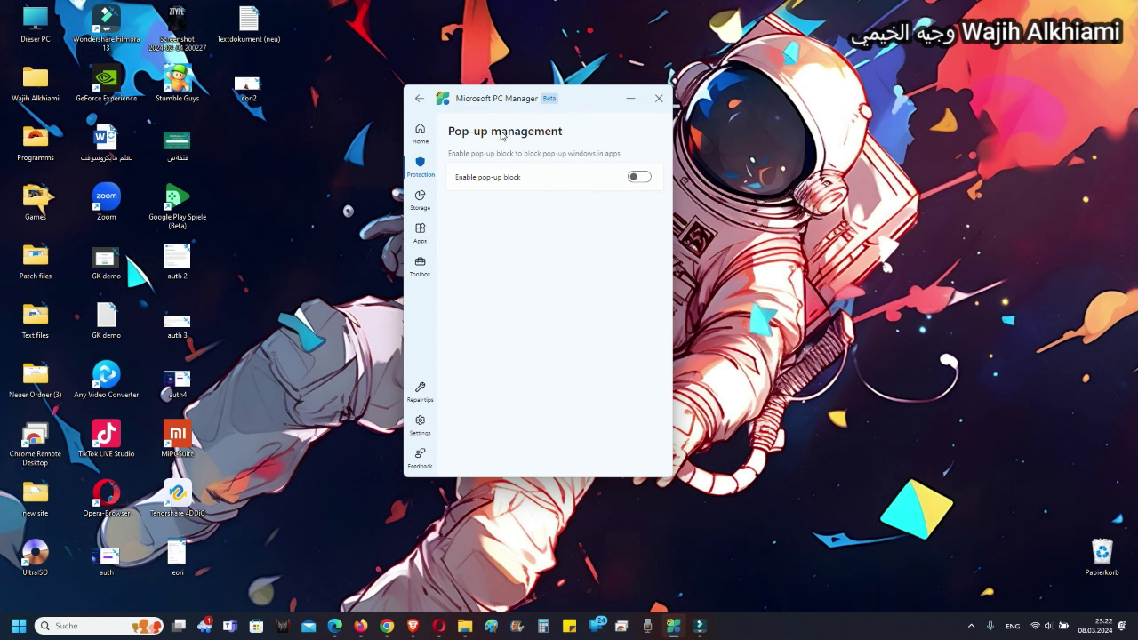
left_click(419, 97)
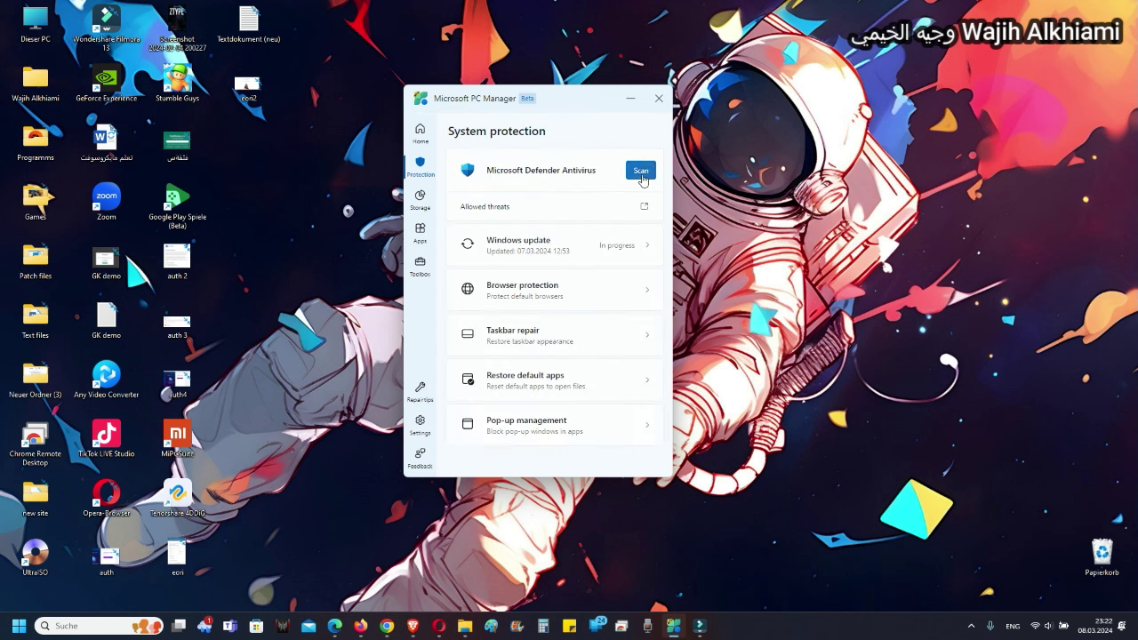
Step: Run a Microsoft Defender Antivirus scan and dismiss its report when it finishes
left_click(652, 172)
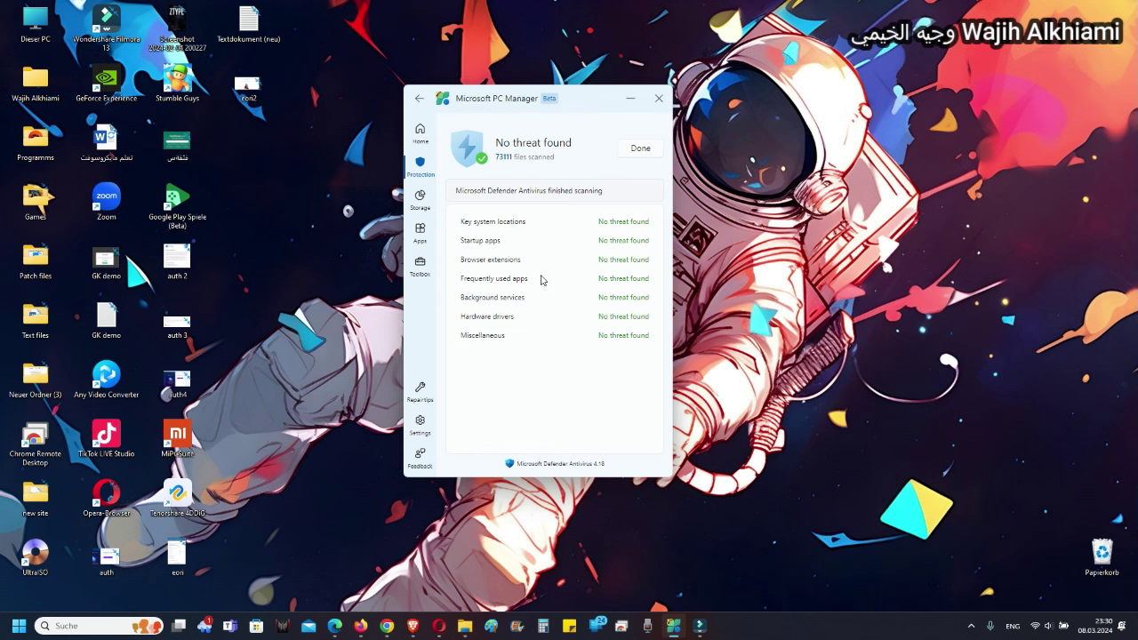
left_click(639, 149)
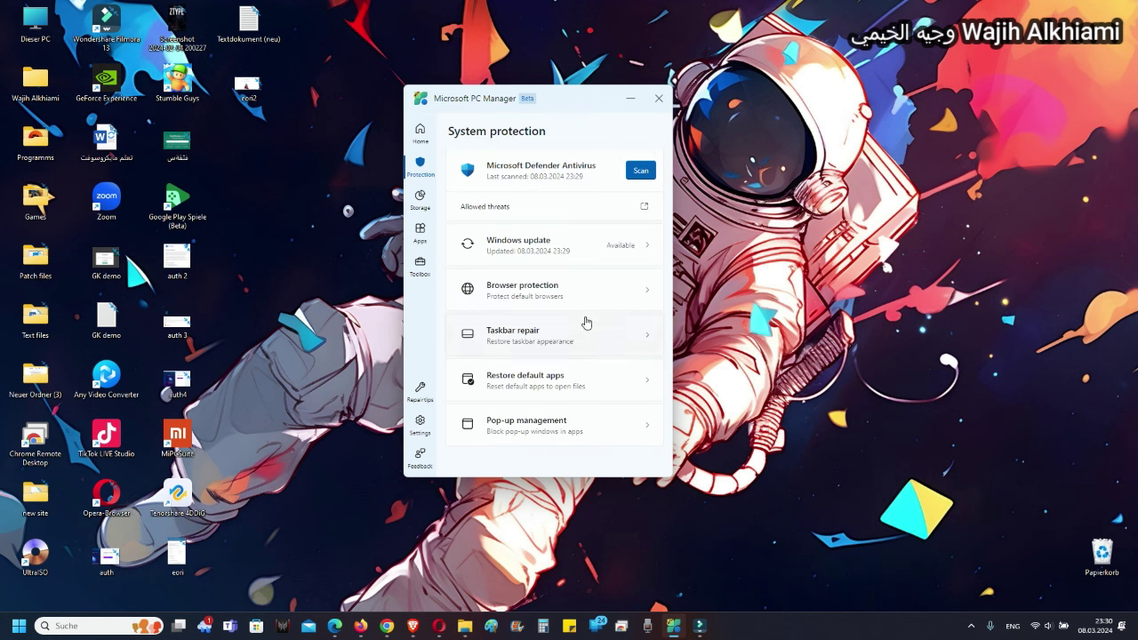
Step: Scan the downloaded files from Storage Management, set the results window aside, and examine the unfiltered file list
left_click(432, 206)
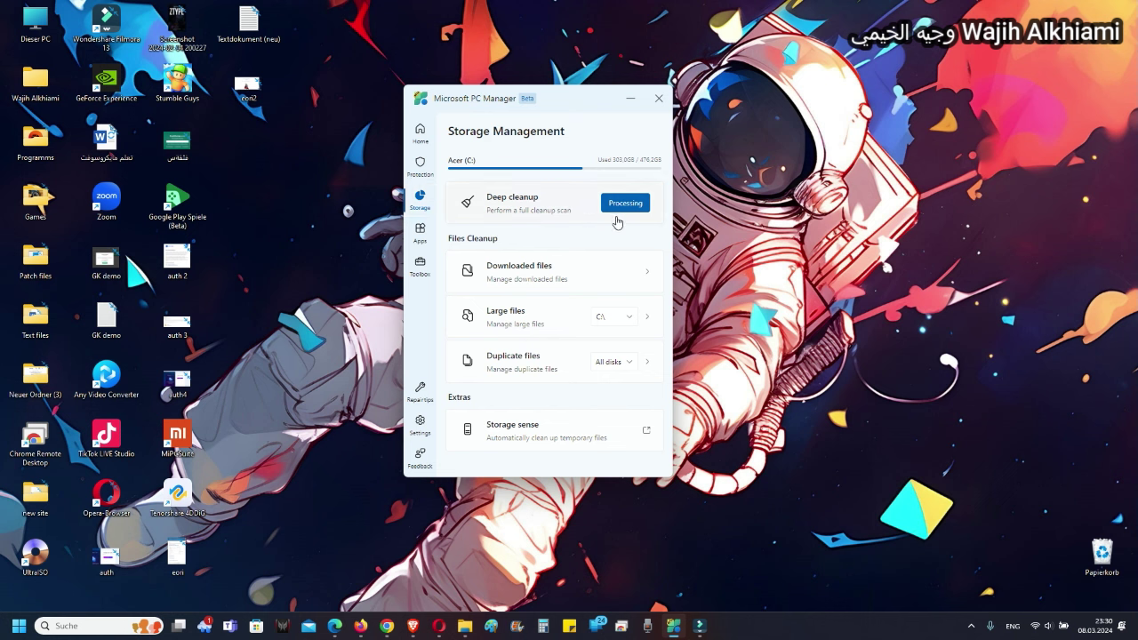
left_click(420, 133)
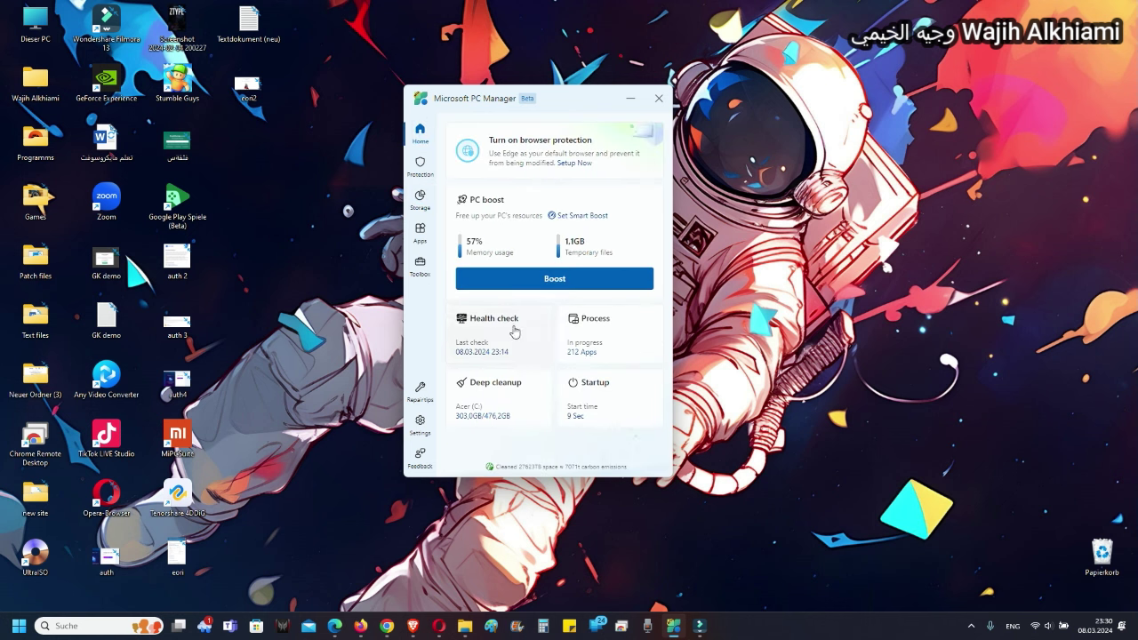
left_click(424, 229)
left_click(420, 198)
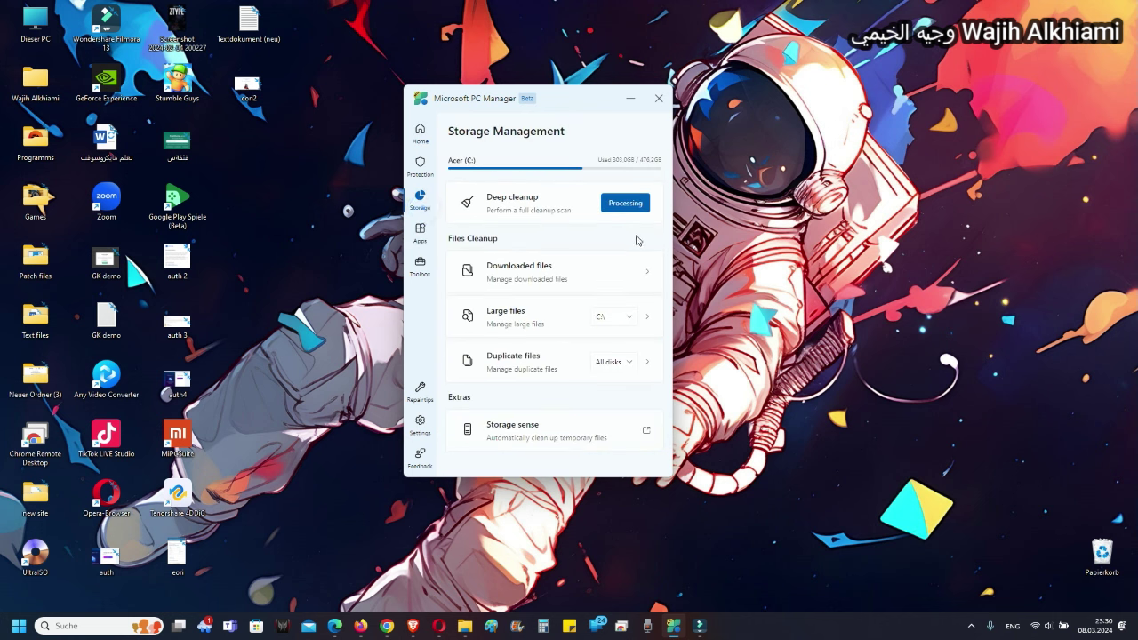
left_click(606, 285)
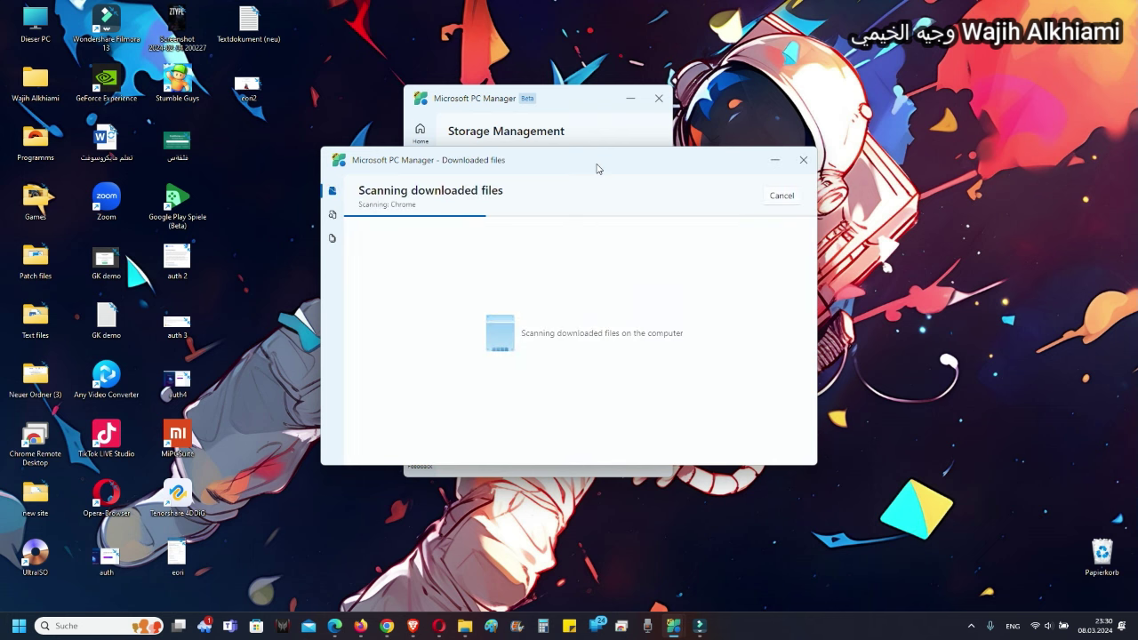
left_click_drag(596, 169, 903, 139)
scroll(907, 284, "down", 3)
scroll(907, 285, "down", 4)
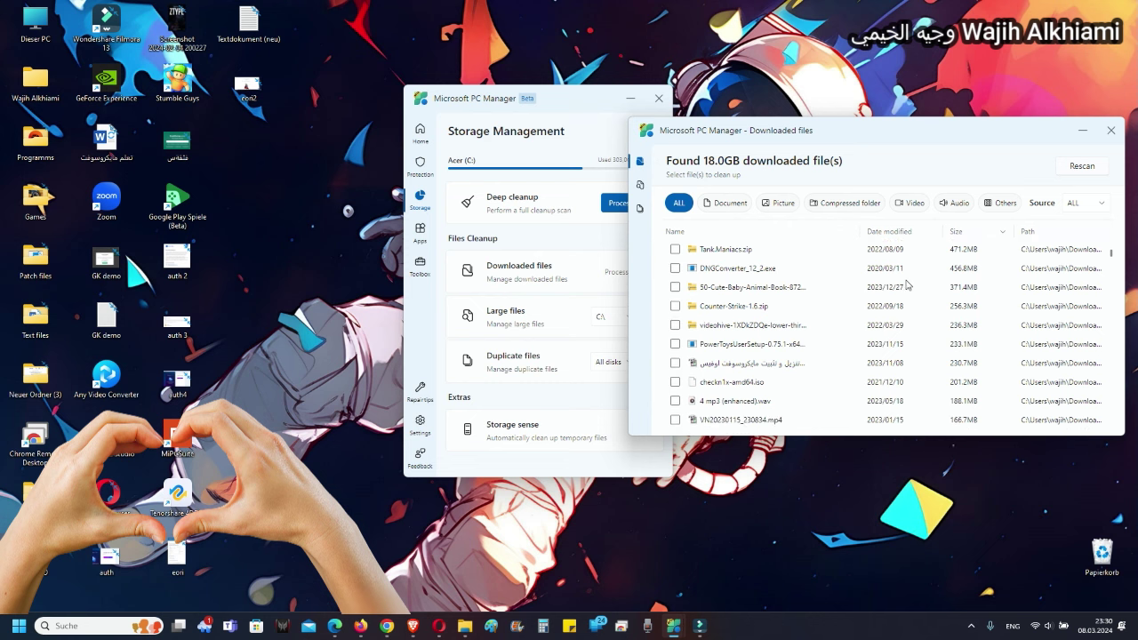
scroll(906, 284, "down", 7)
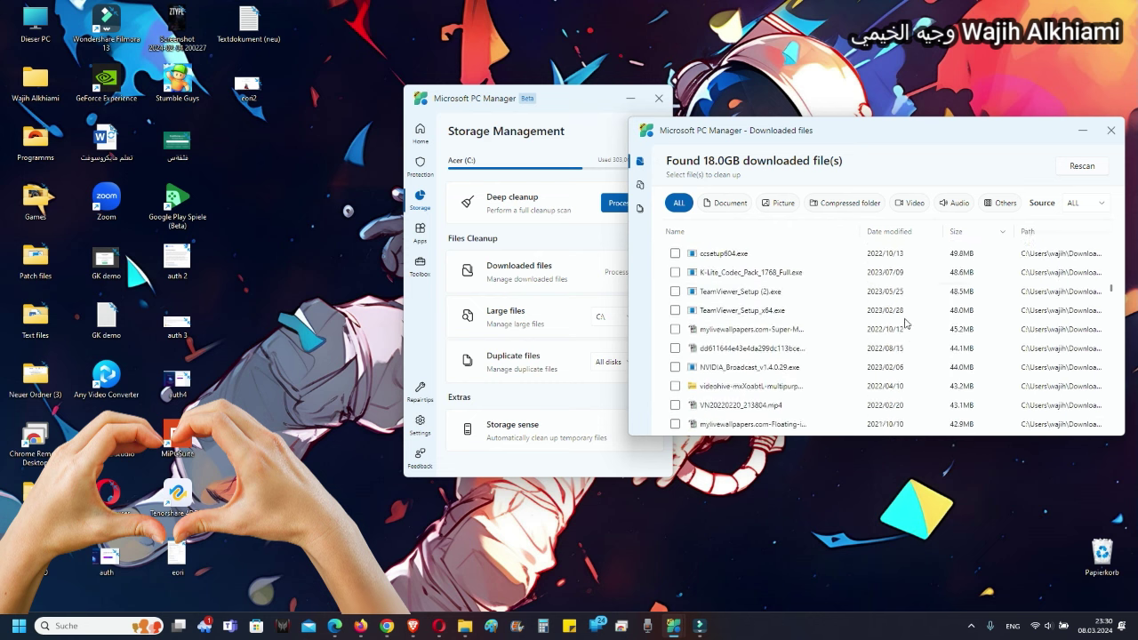
scroll(943, 350, "down", 15)
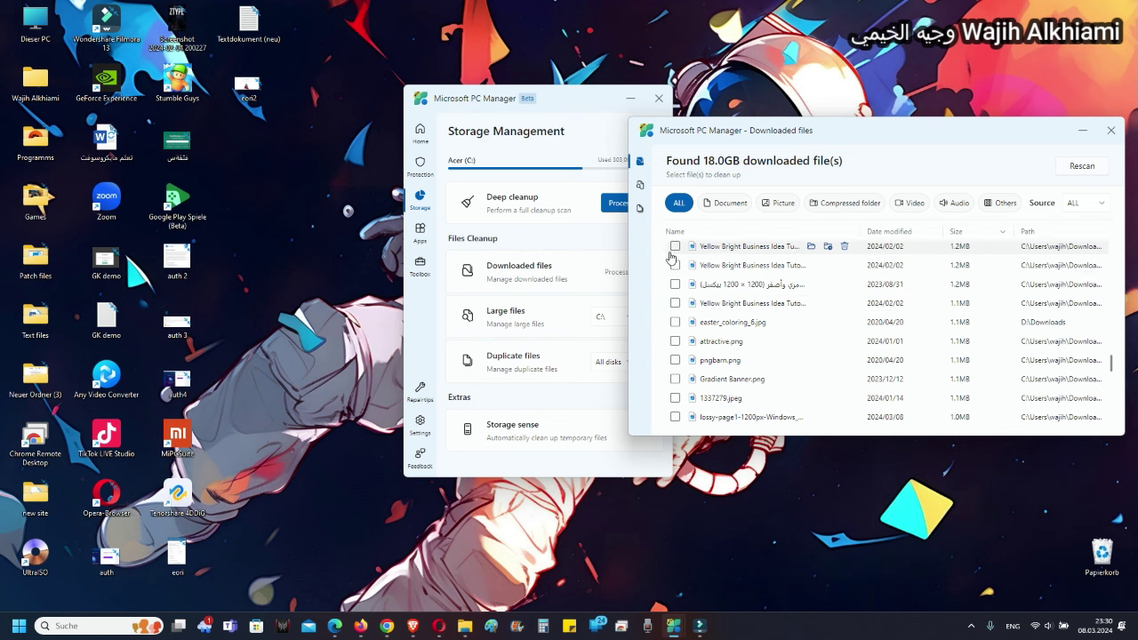
Step: View the downloaded files filtered by picture, document, compressed folder, audio and video, then close the Downloaded files window
left_click(780, 203)
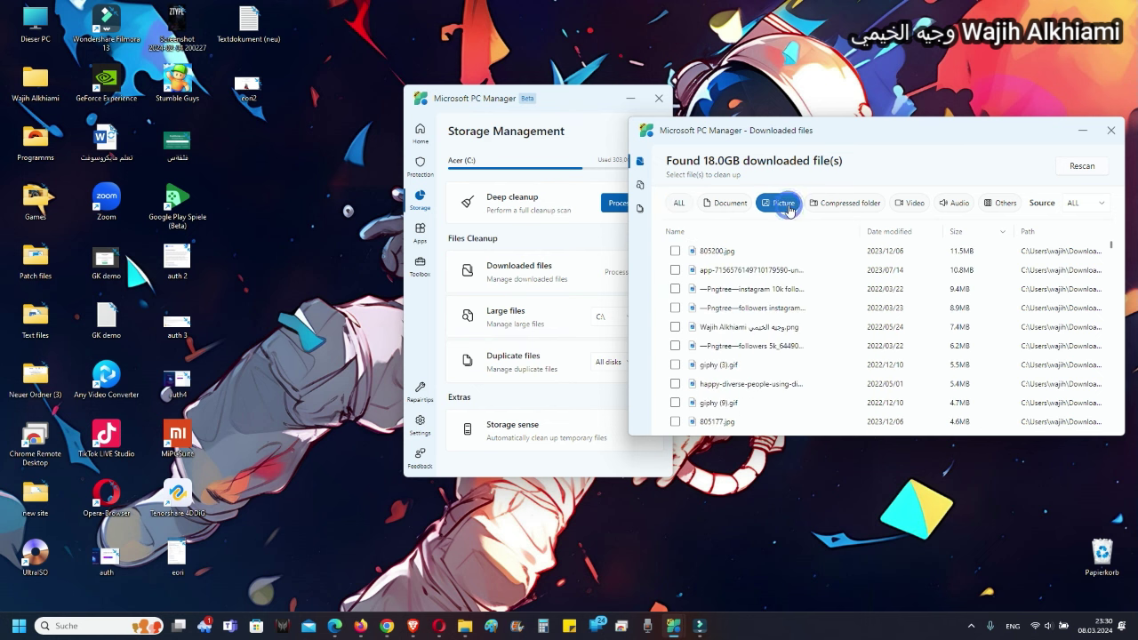
left_click(724, 207)
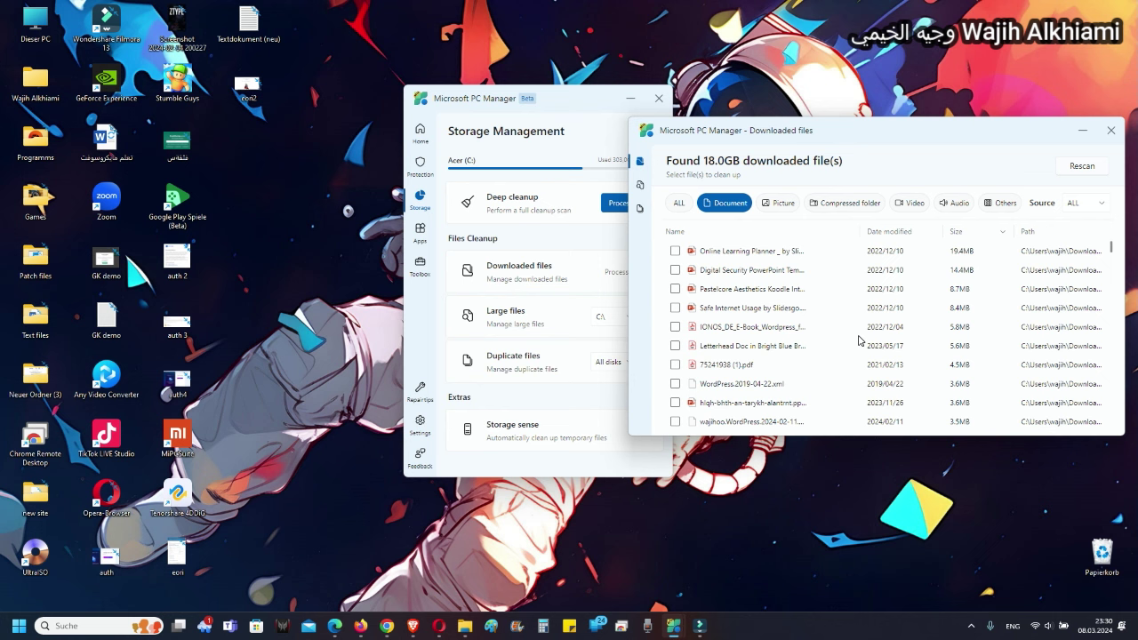
left_click(849, 203)
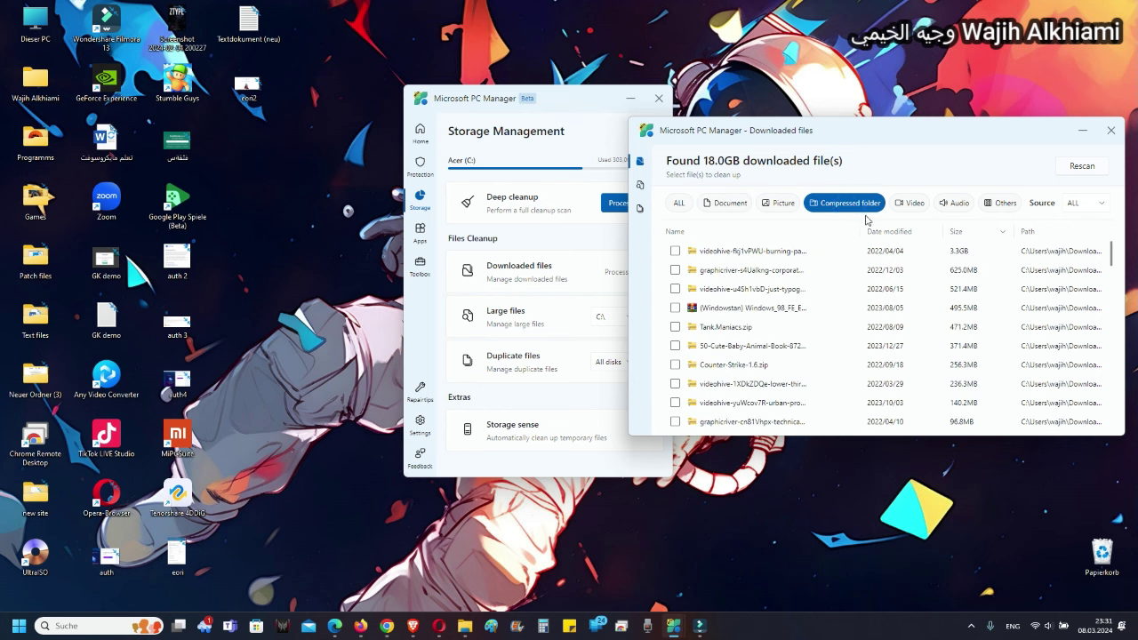
left_click(910, 202)
left_click(953, 204)
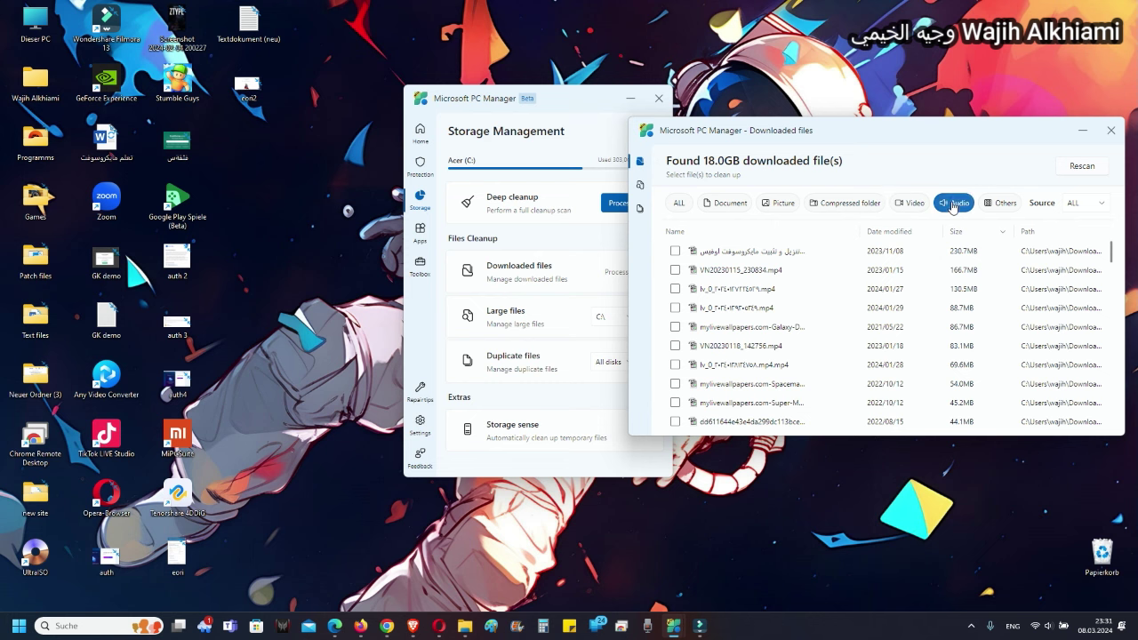
scroll(984, 267, "down", 5)
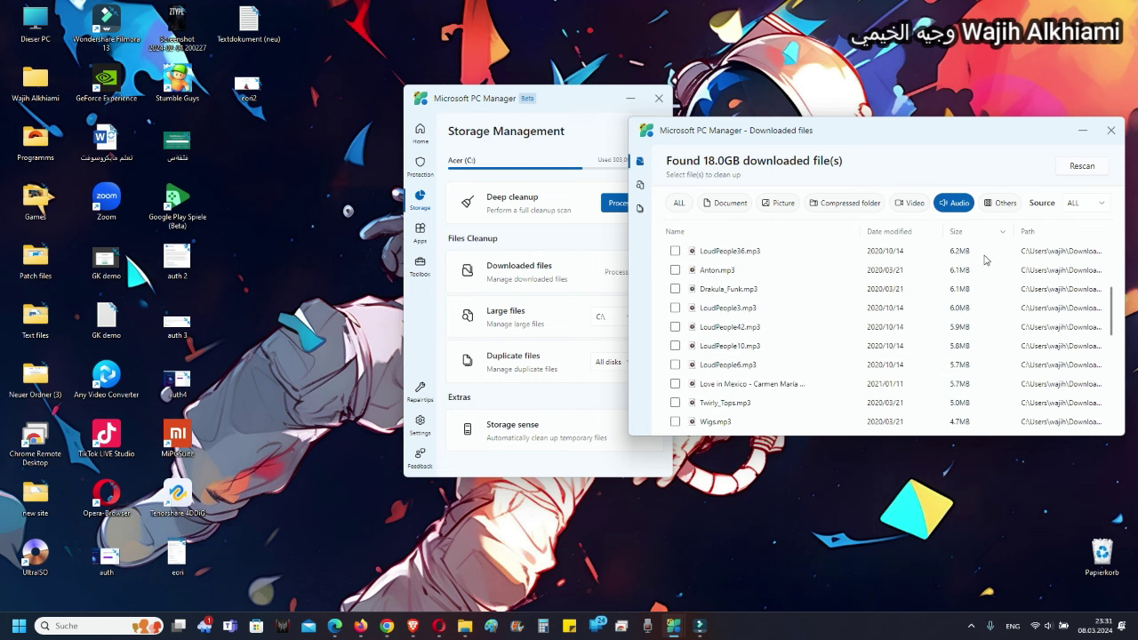
left_click(677, 203)
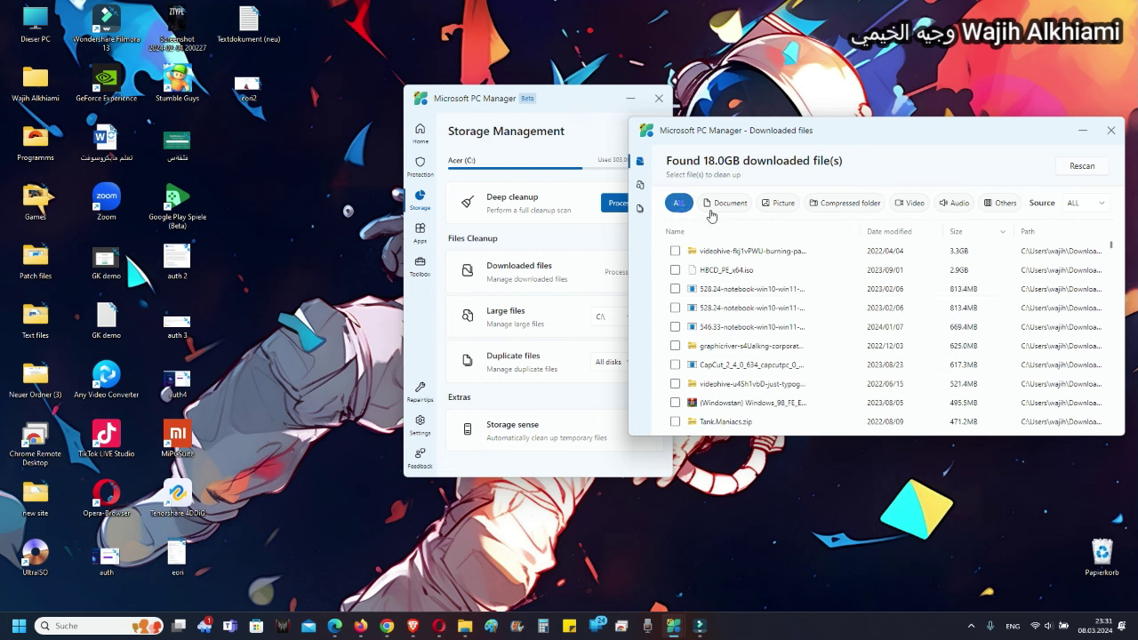
left_click(909, 203)
scroll(765, 336, "down", 4)
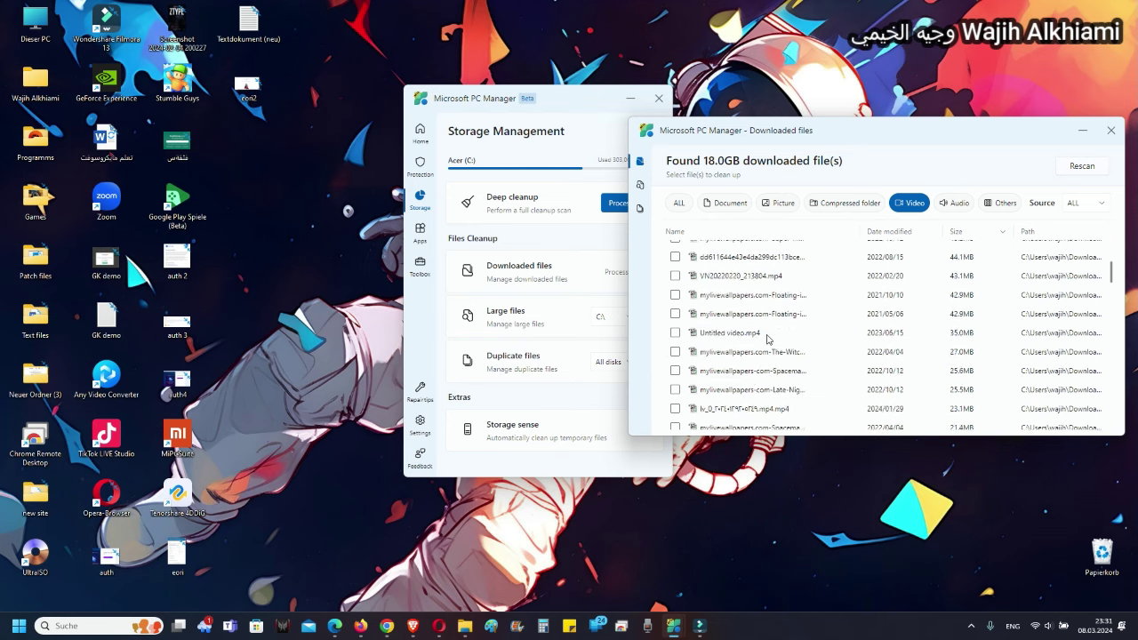
scroll(751, 358, "up", 4)
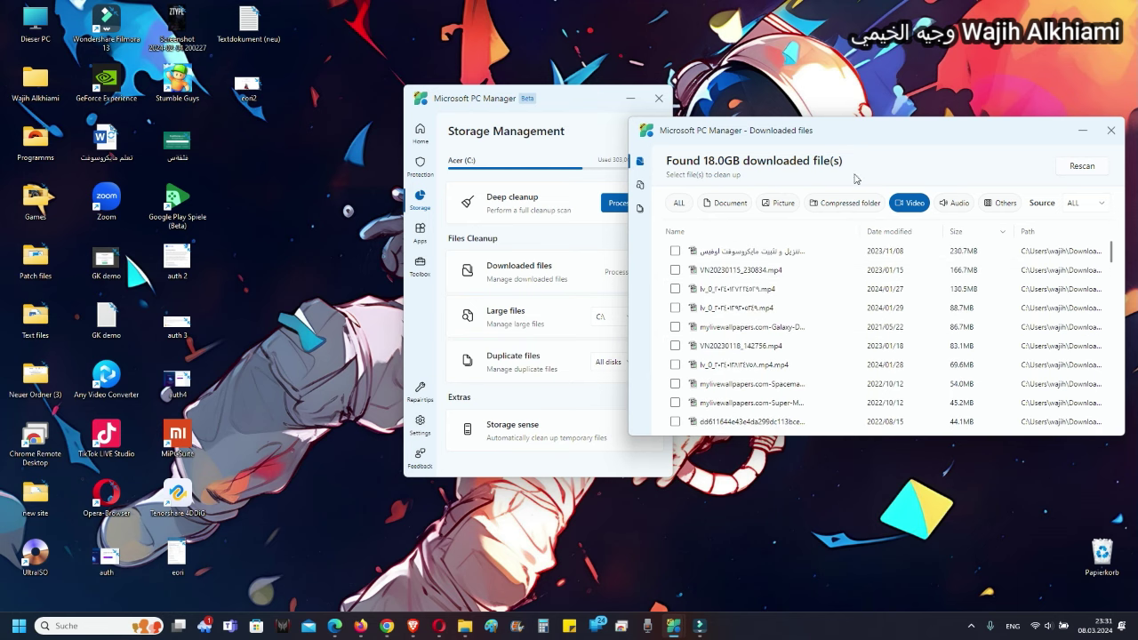
left_click_drag(928, 130, 801, 137)
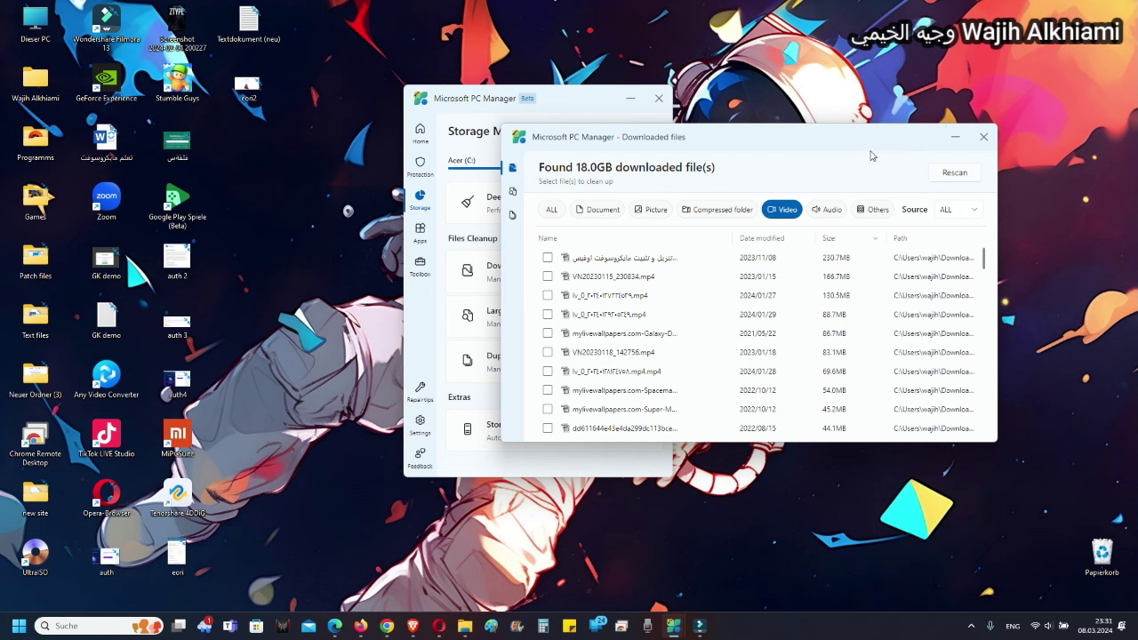
left_click(983, 137)
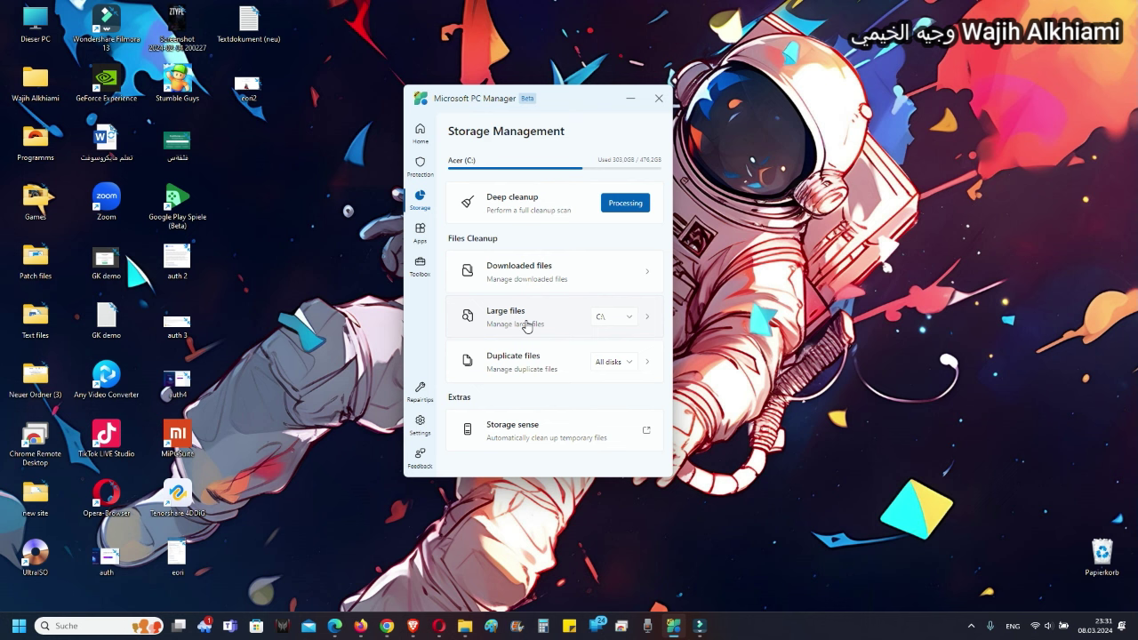
Step: Check the disk choices for Large files, scan drive C:\ for large files and examine the unfiltered list
left_click(633, 318)
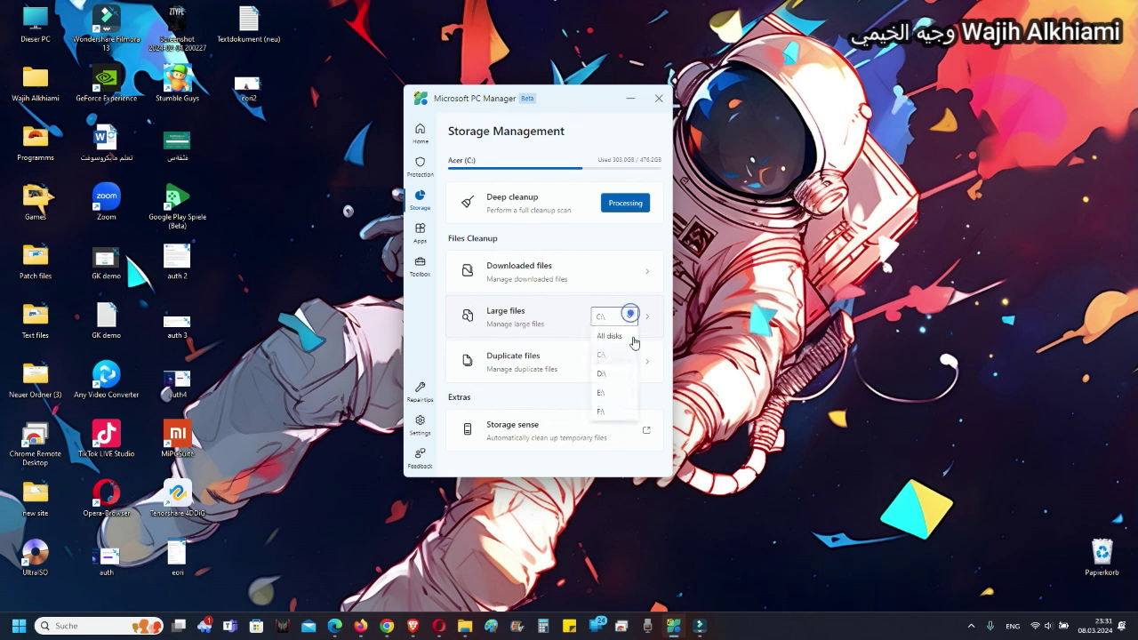
left_click(537, 325)
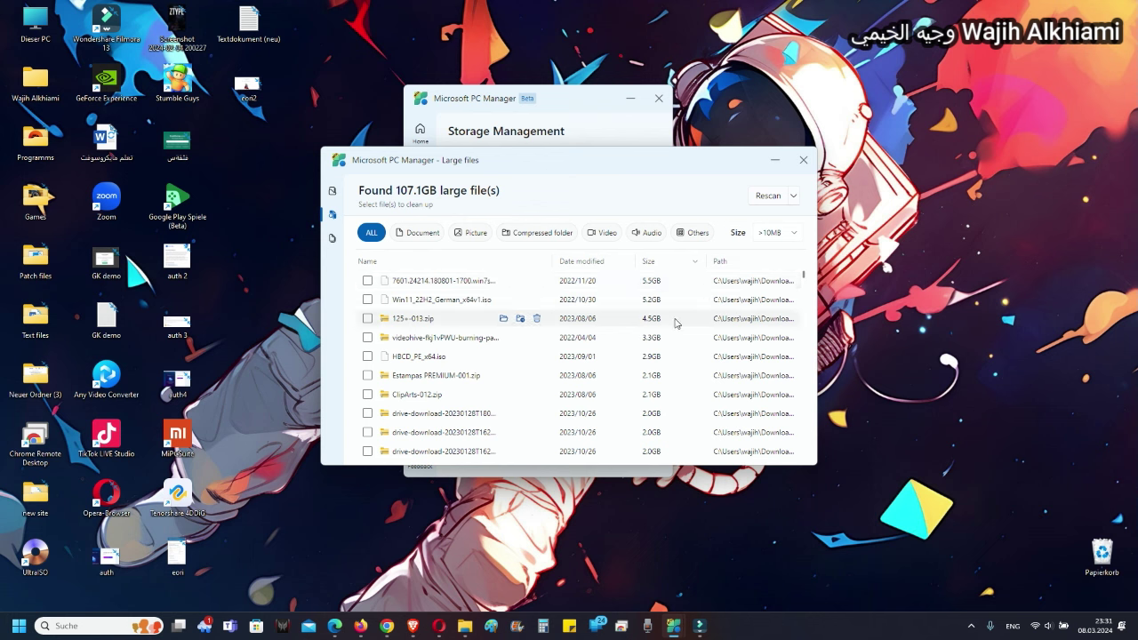
scroll(685, 356, "down", 10)
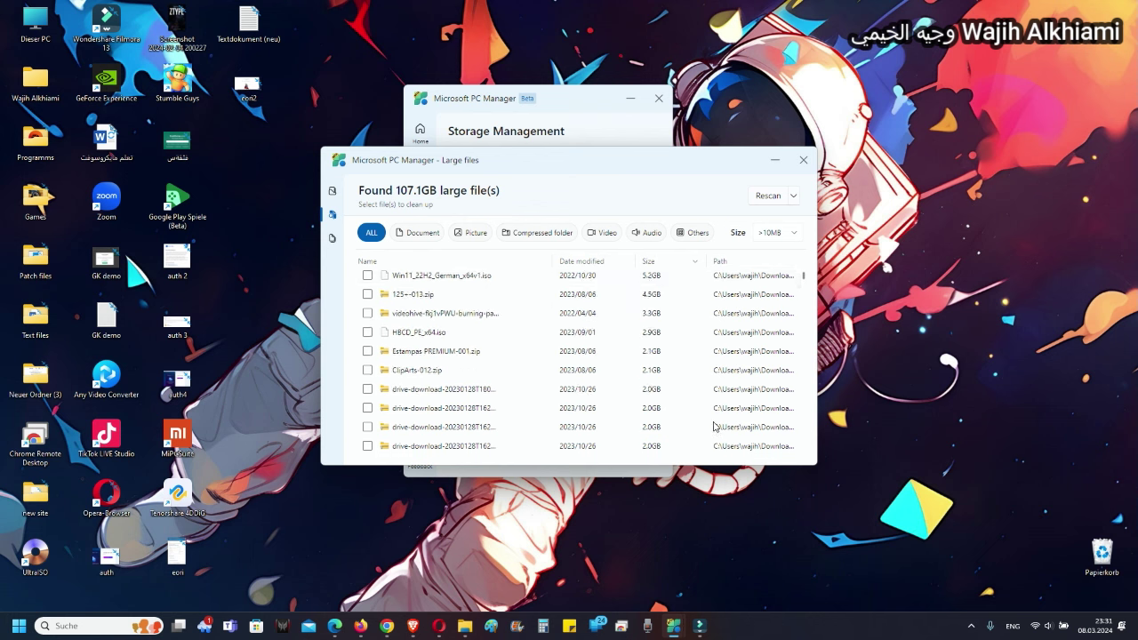
scroll(723, 435, "down", 10)
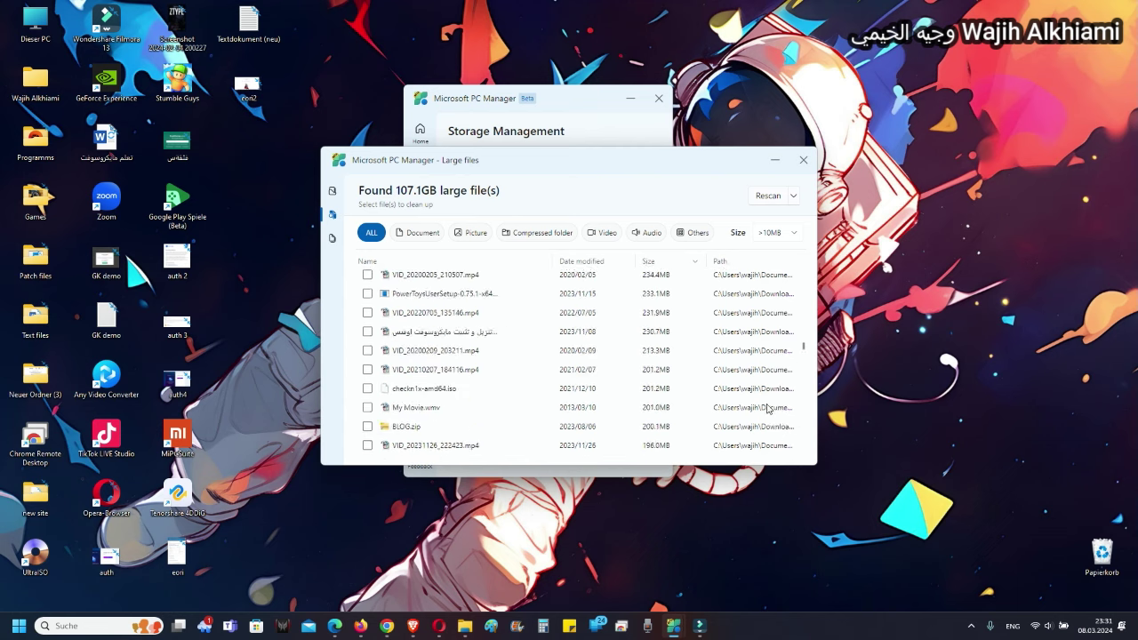
scroll(805, 356, "down", 6)
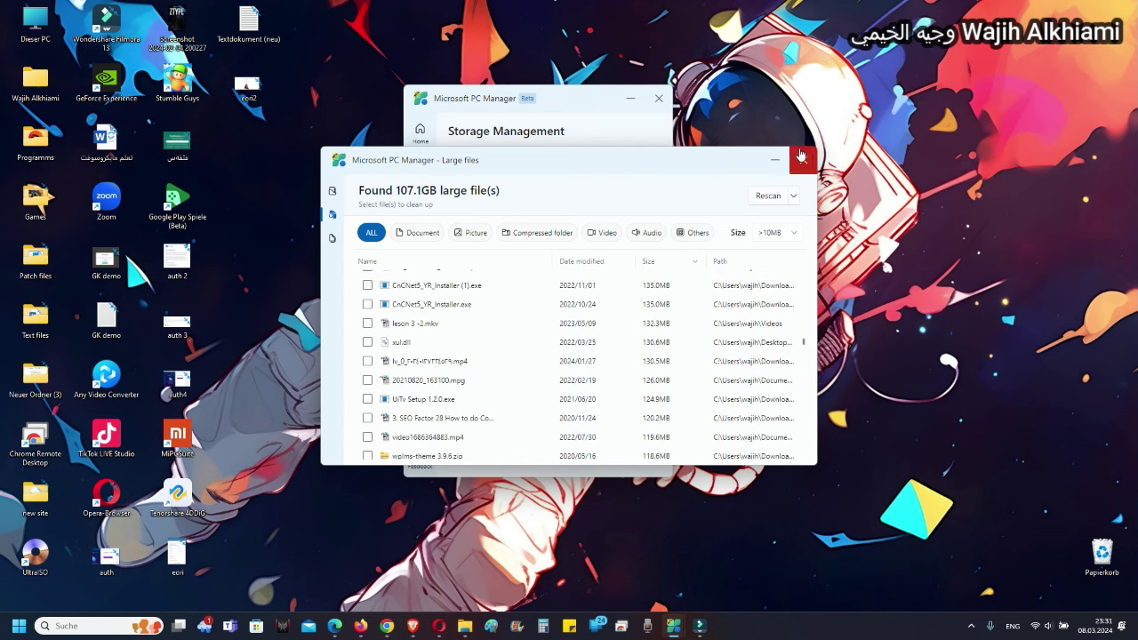
Step: View the large files filtered by video, audio and picture, reset the filter to ALL, and close the Large files window
left_click(602, 232)
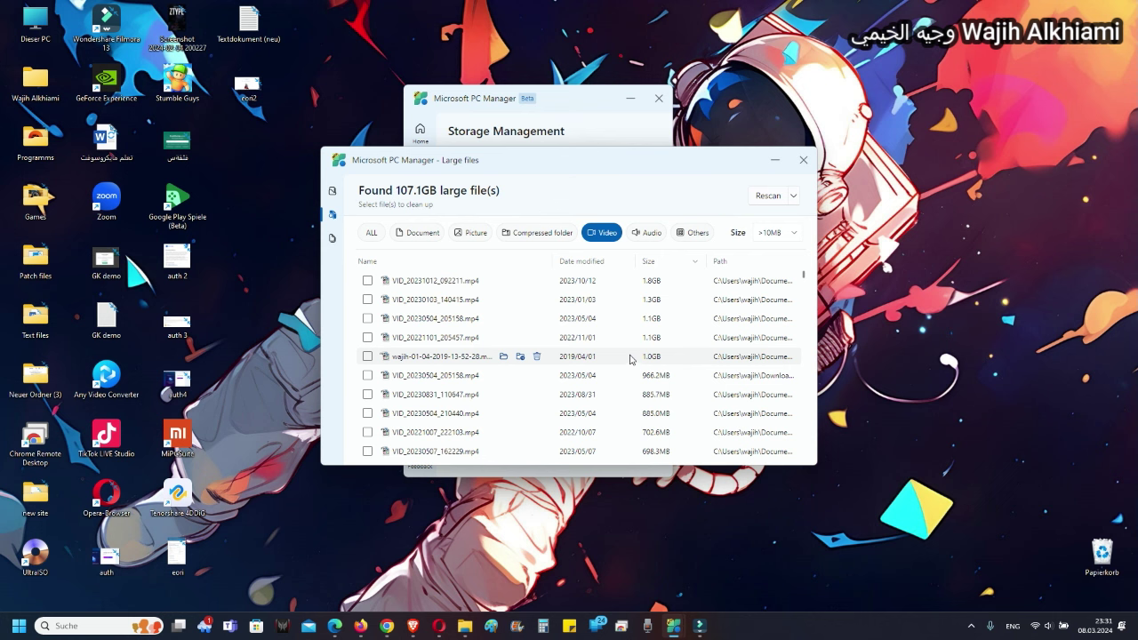
left_click(647, 232)
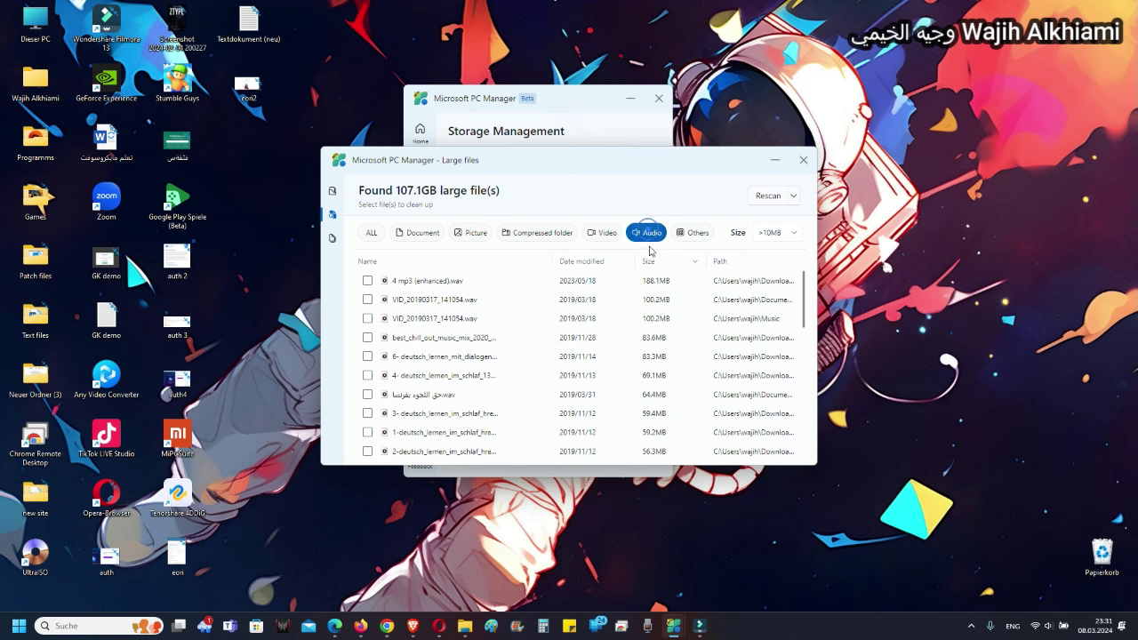
left_click(485, 240)
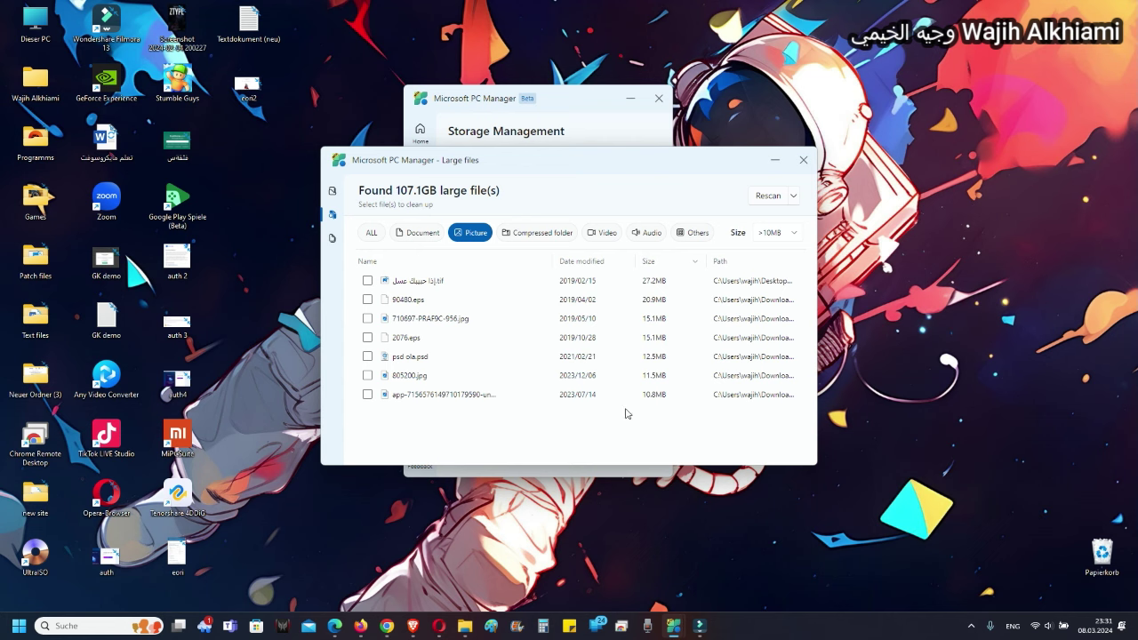
left_click(365, 232)
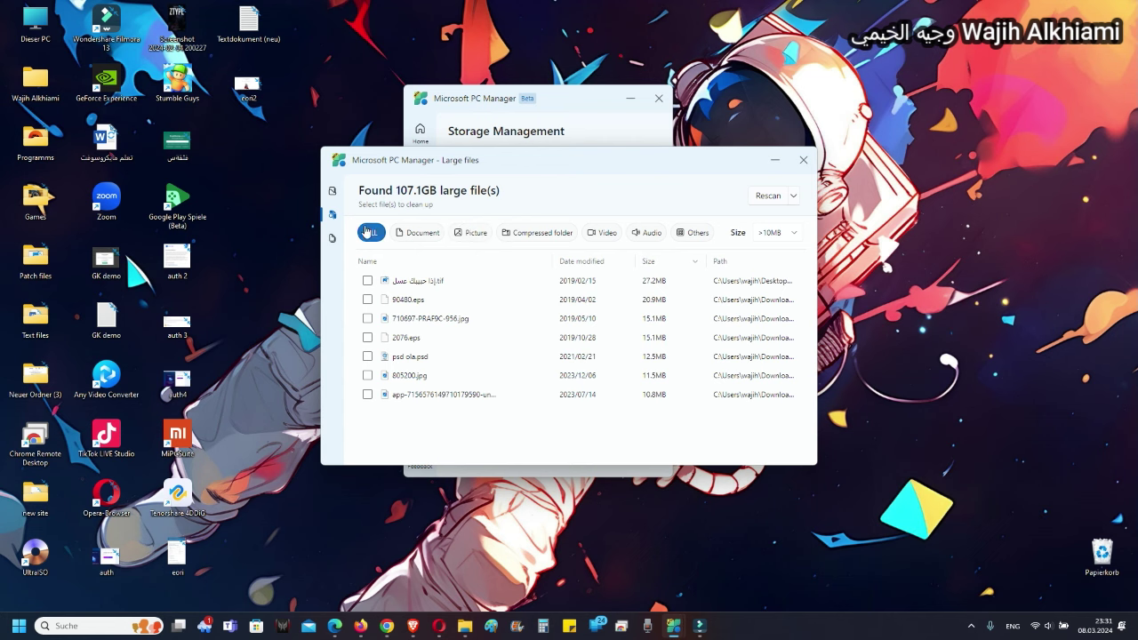
left_click(803, 160)
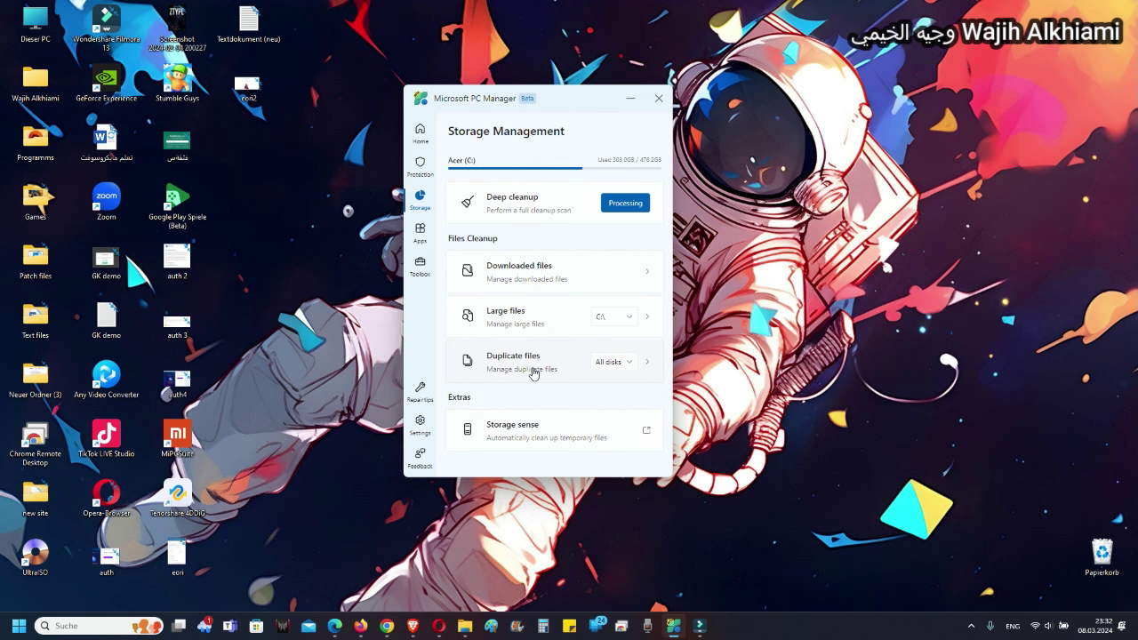
Step: Try drives C:\ and E:\ as the disk for Duplicate files, and settle on D:\
left_click(597, 365)
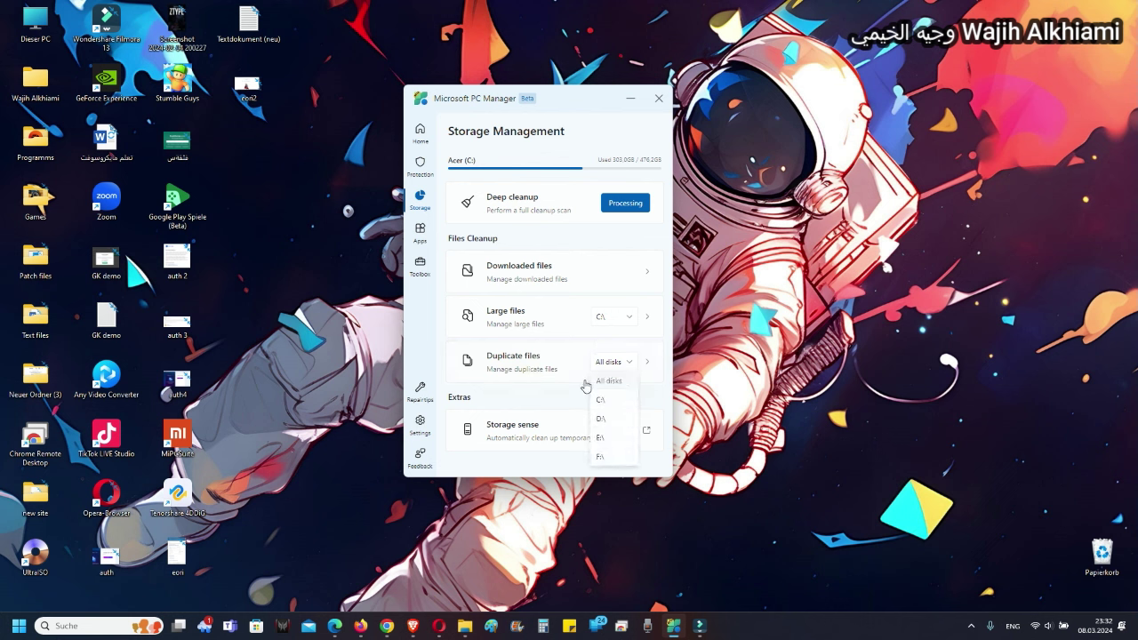
left_click(609, 400)
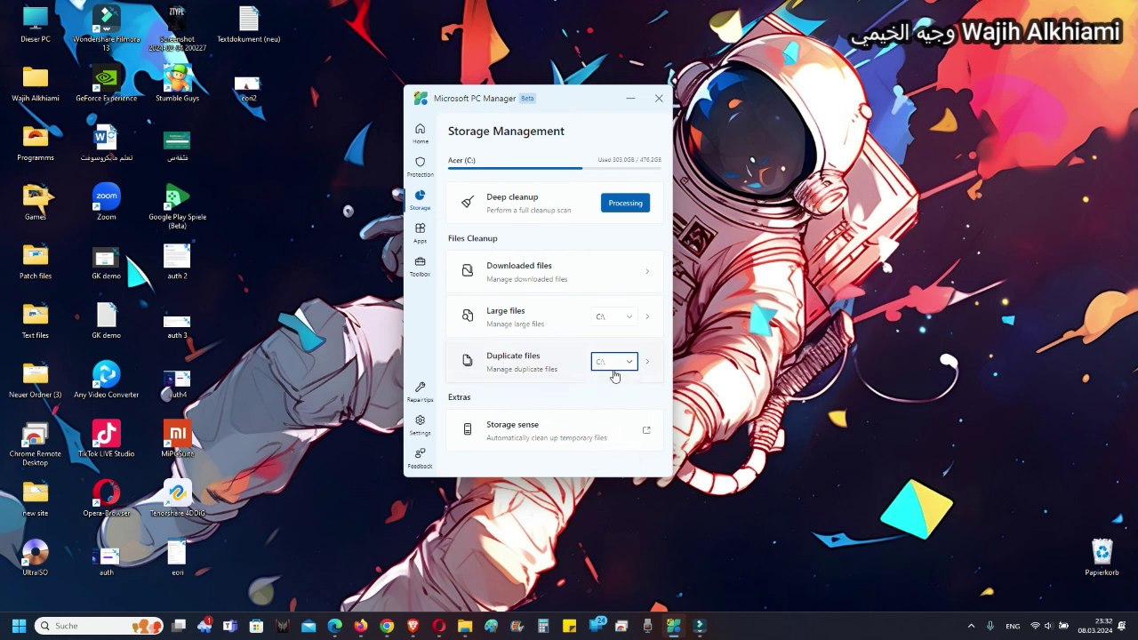
left_click(614, 373)
left_click(610, 431)
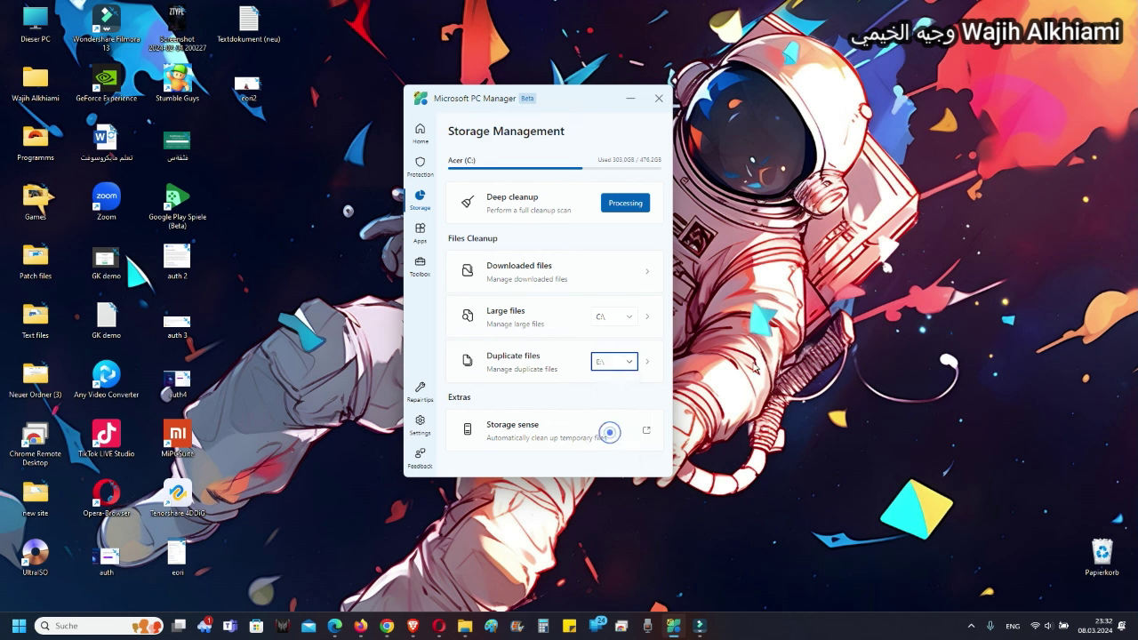
left_click(622, 368)
left_click(612, 417)
Step: Start the duplicate files scan of drive D:\, cancel it, and close the Duplicate files window
left_click(570, 380)
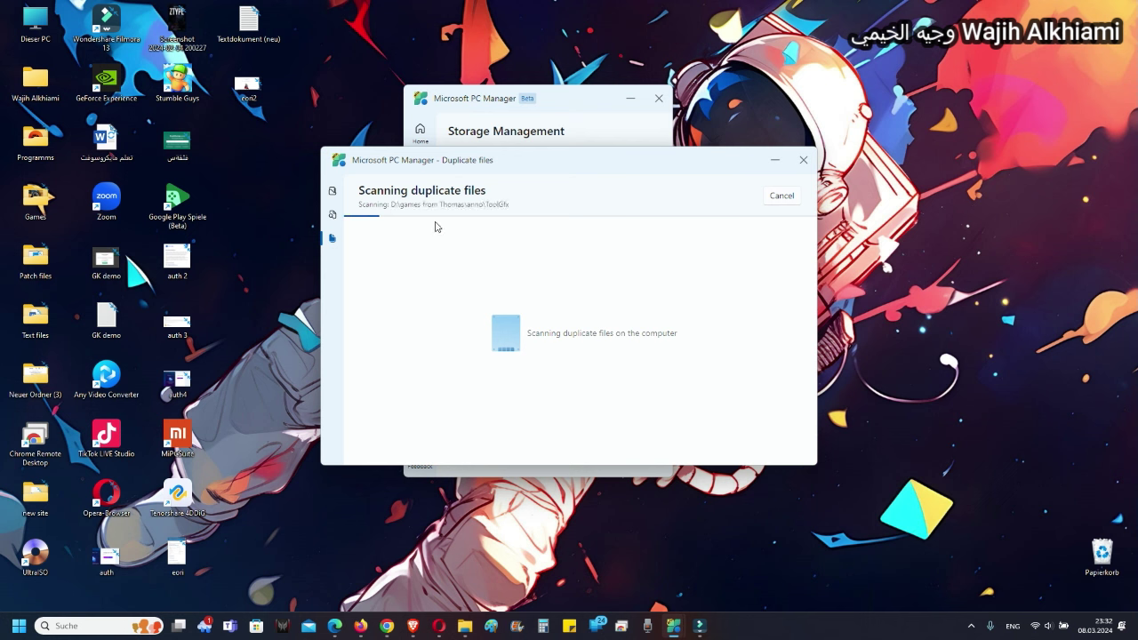
left_click(792, 197)
left_click(805, 166)
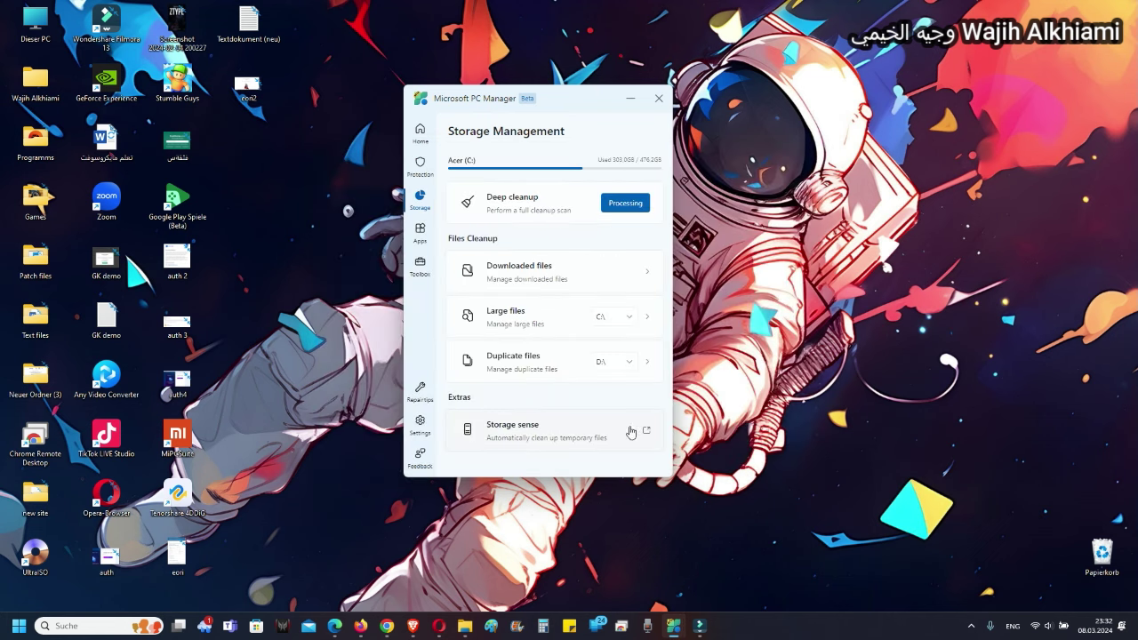
Step: Open Storage sense, review the automatic cleanup options in the Windows settings, and close the settings window
left_click(542, 435)
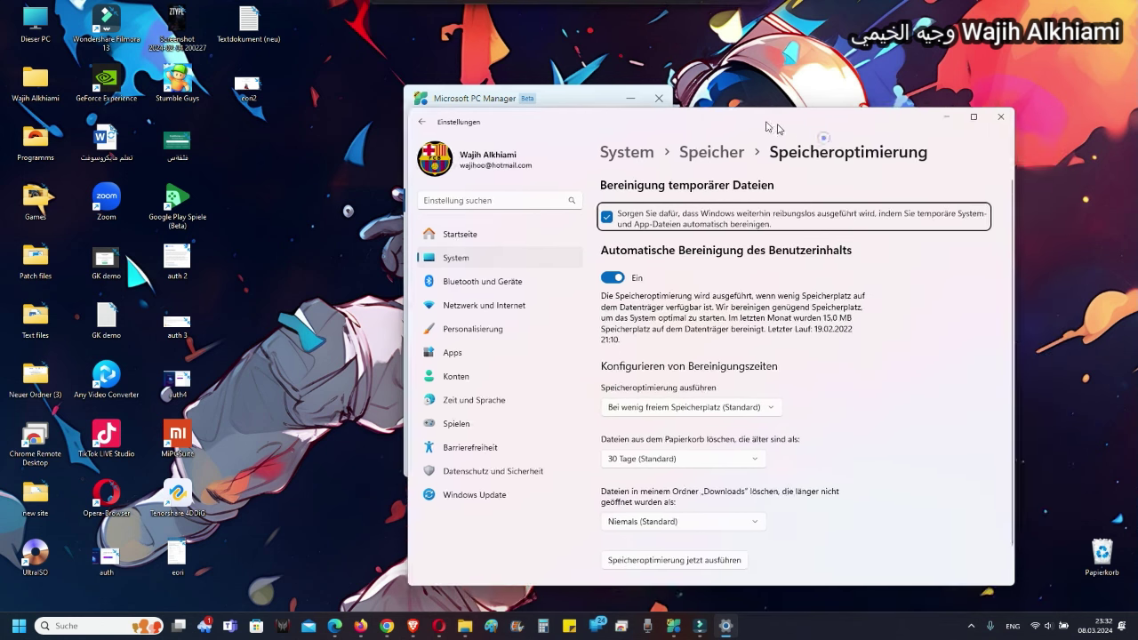
scroll(787, 380, "down", 1)
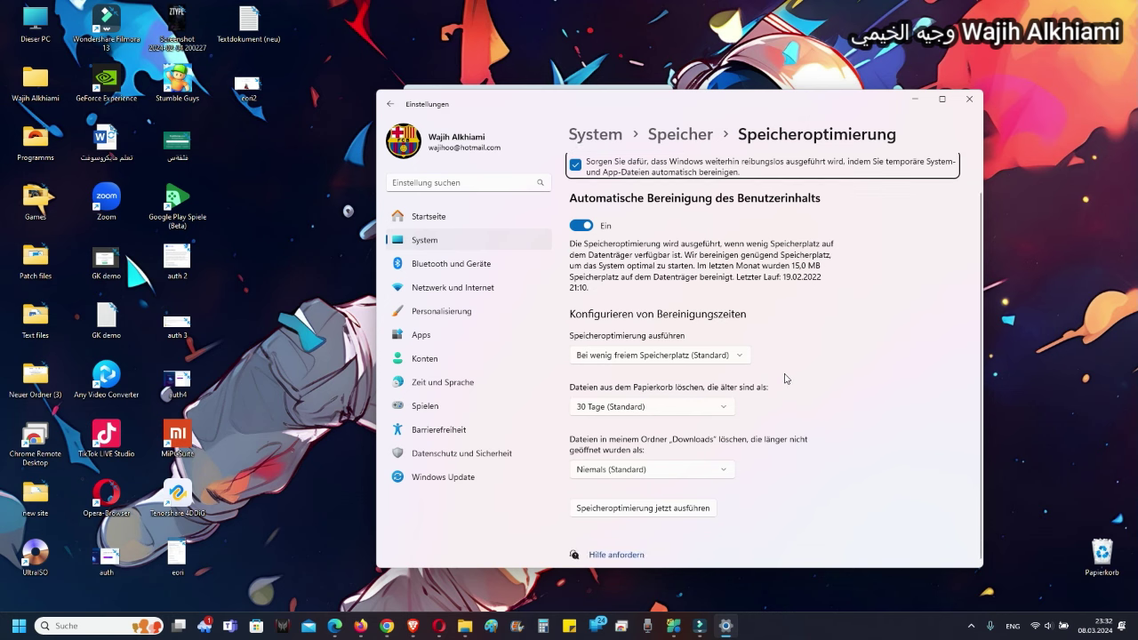
scroll(787, 381, "up", 2)
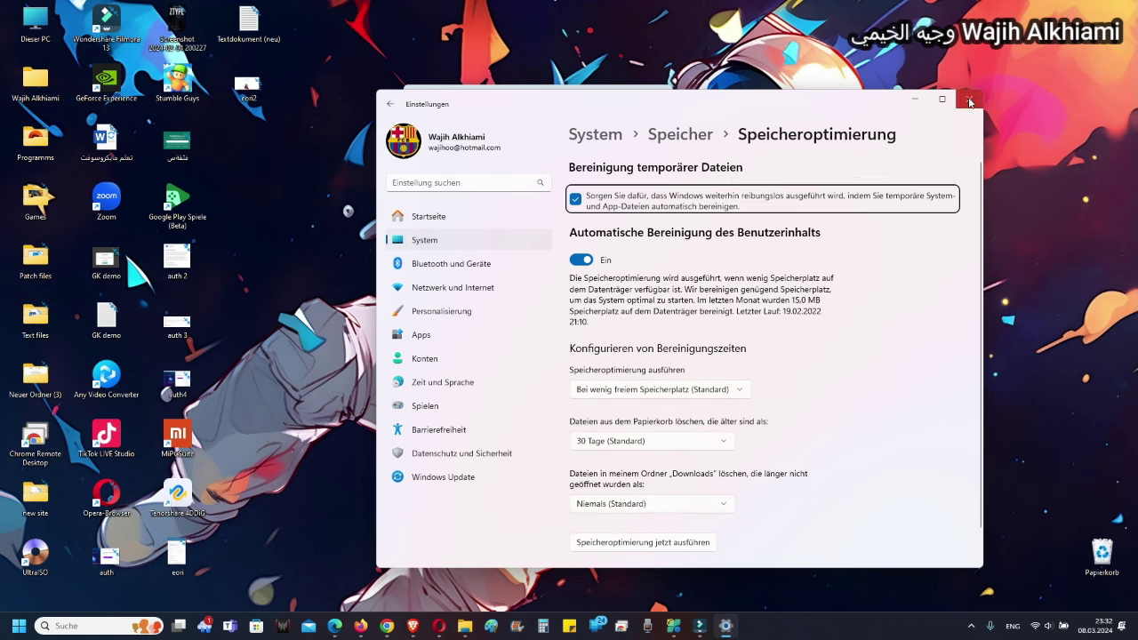
scroll(868, 397, "down", 1)
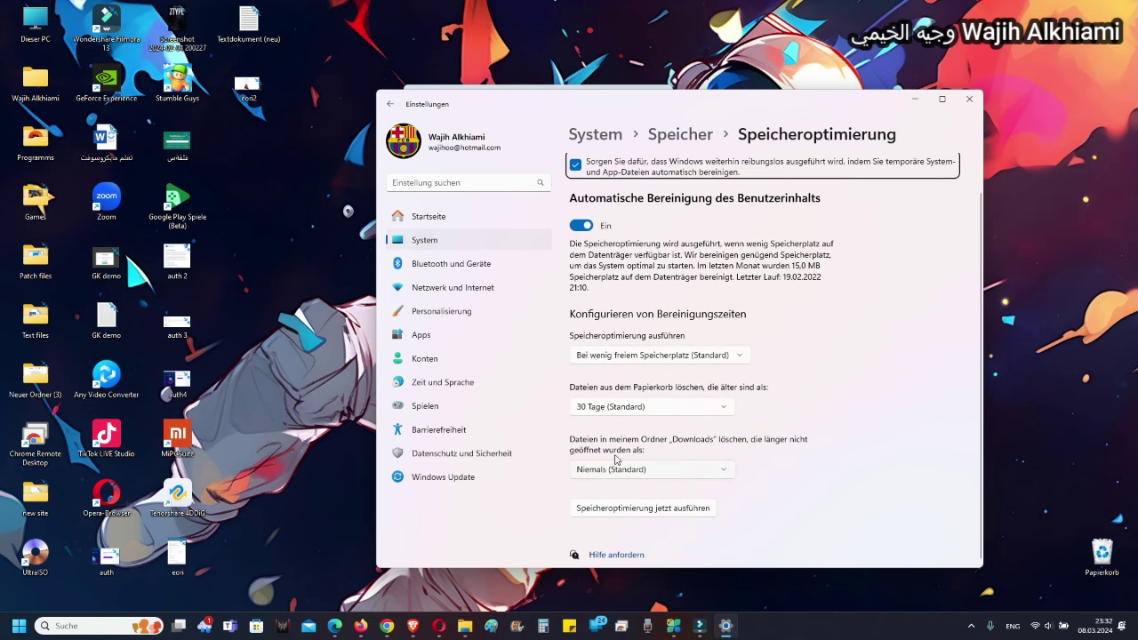
left_click(971, 97)
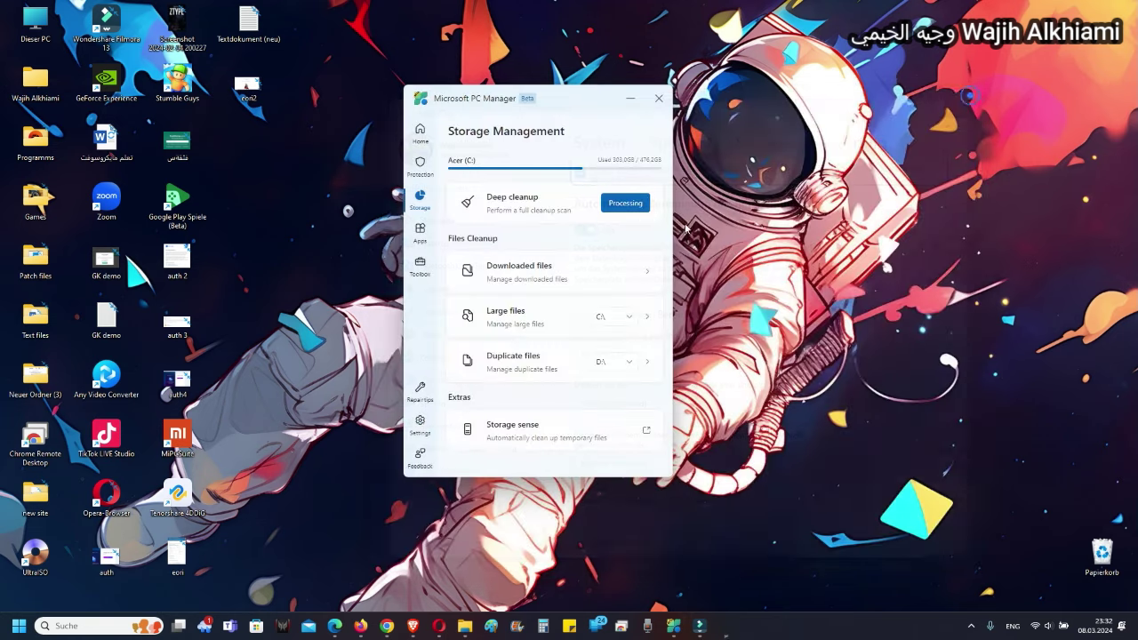
Step: Look over the App management page, briefly revisiting the Home and Protection pages
left_click(419, 233)
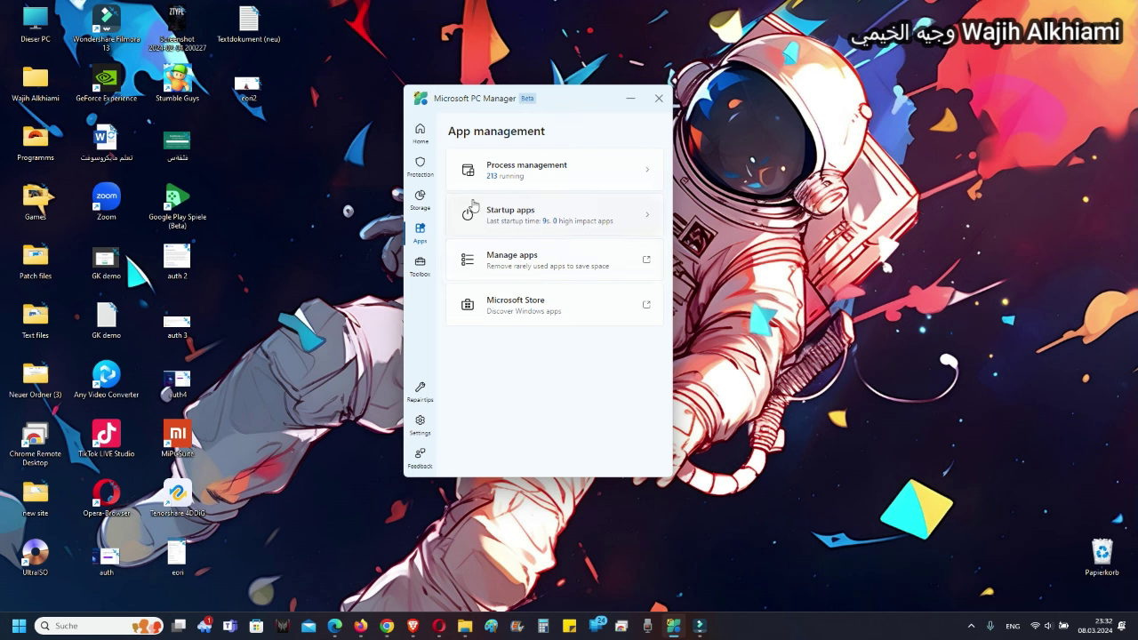
left_click(420, 136)
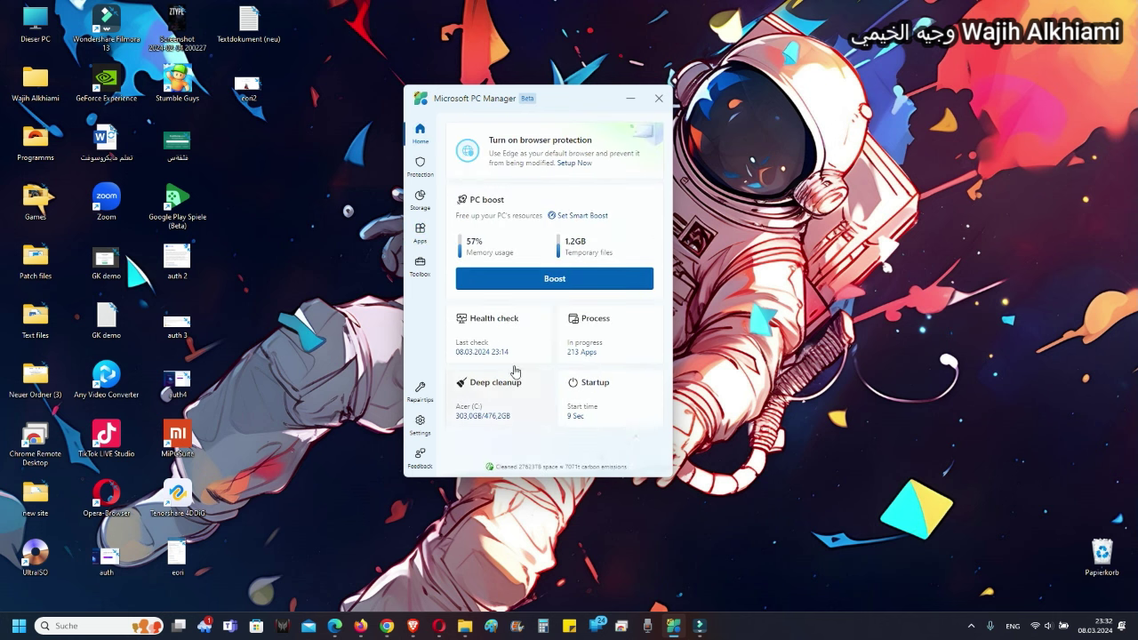
left_click(422, 166)
left_click(420, 133)
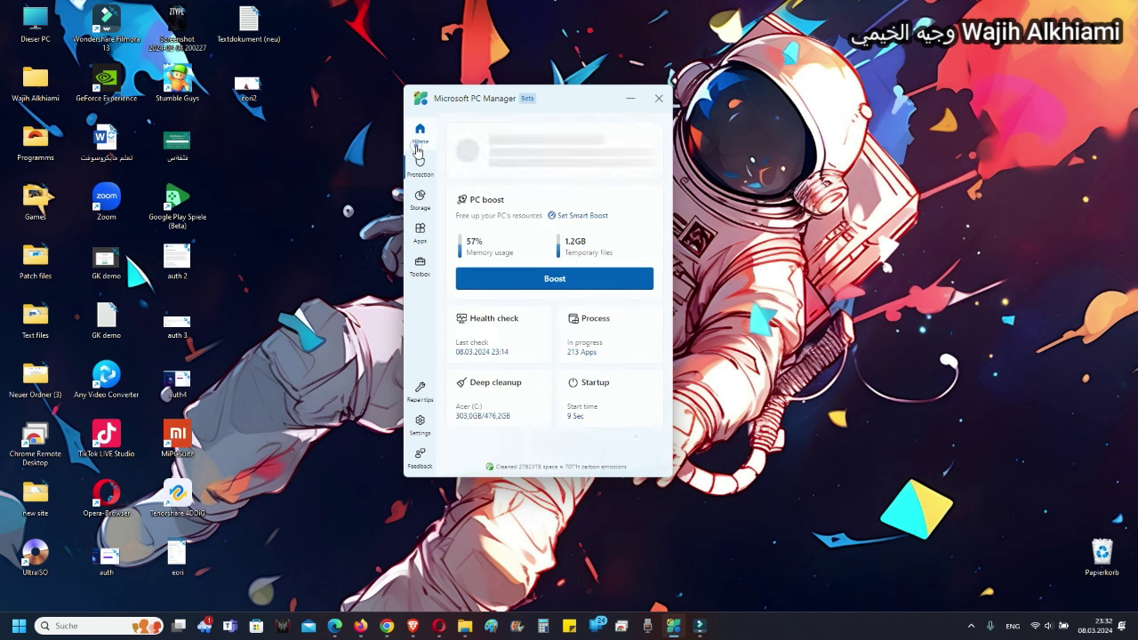
left_click(422, 237)
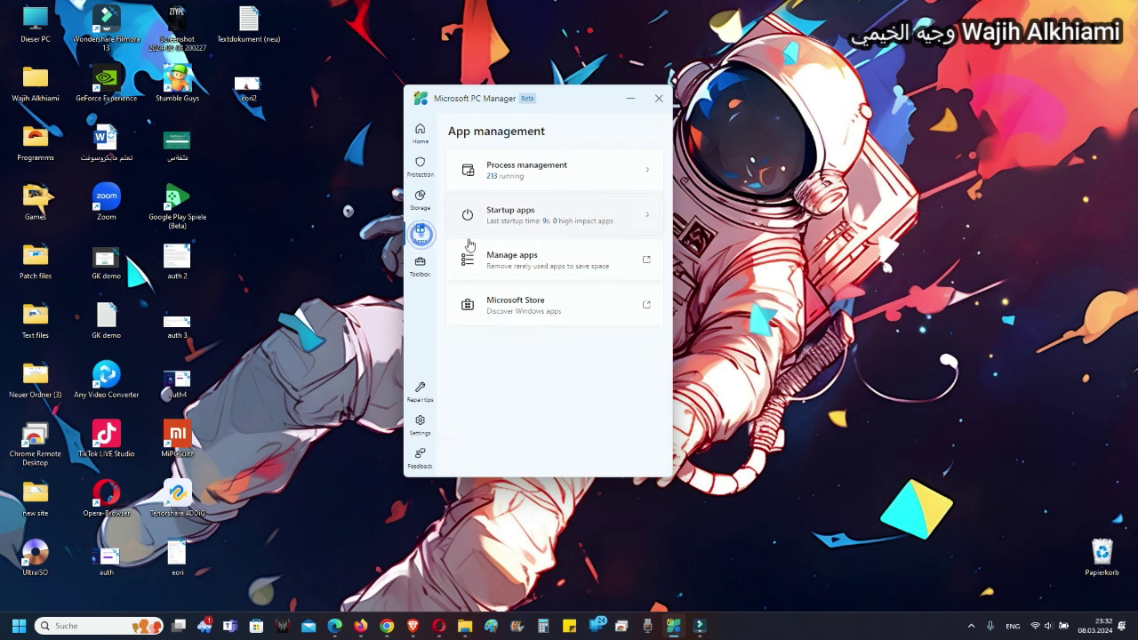
Step: Show the Toolbox page and try the Screenshot tool, leaving it without capturing anything
left_click(419, 267)
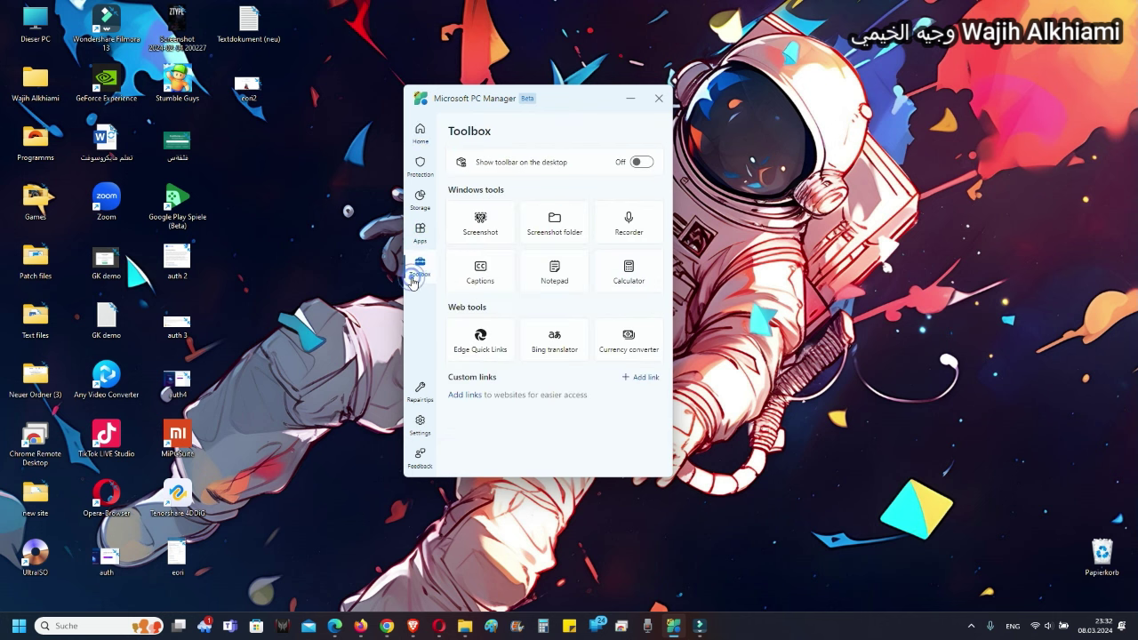
left_click(501, 226)
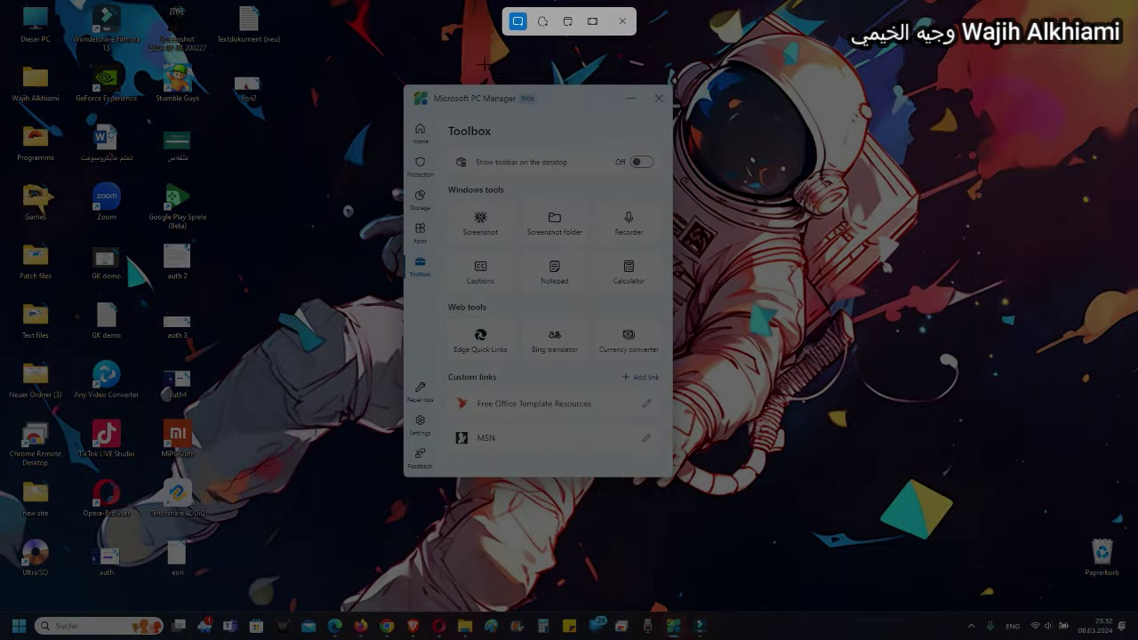
left_click(622, 22)
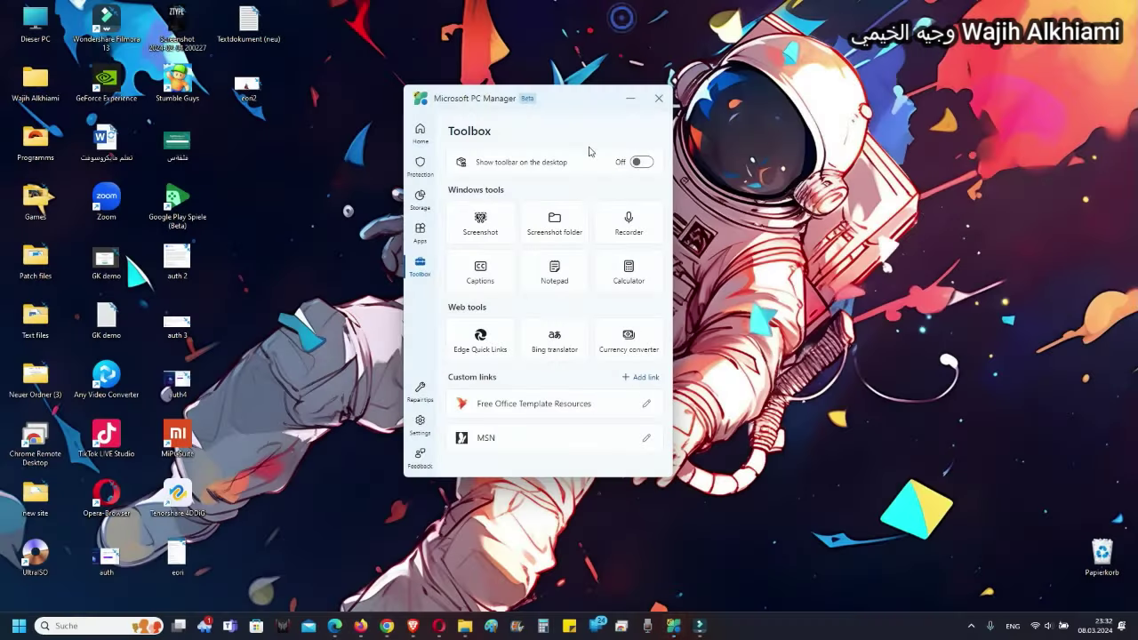
Step: View the screenshot folder from the Toolbox and close the open File Explorer windows
left_click(563, 238)
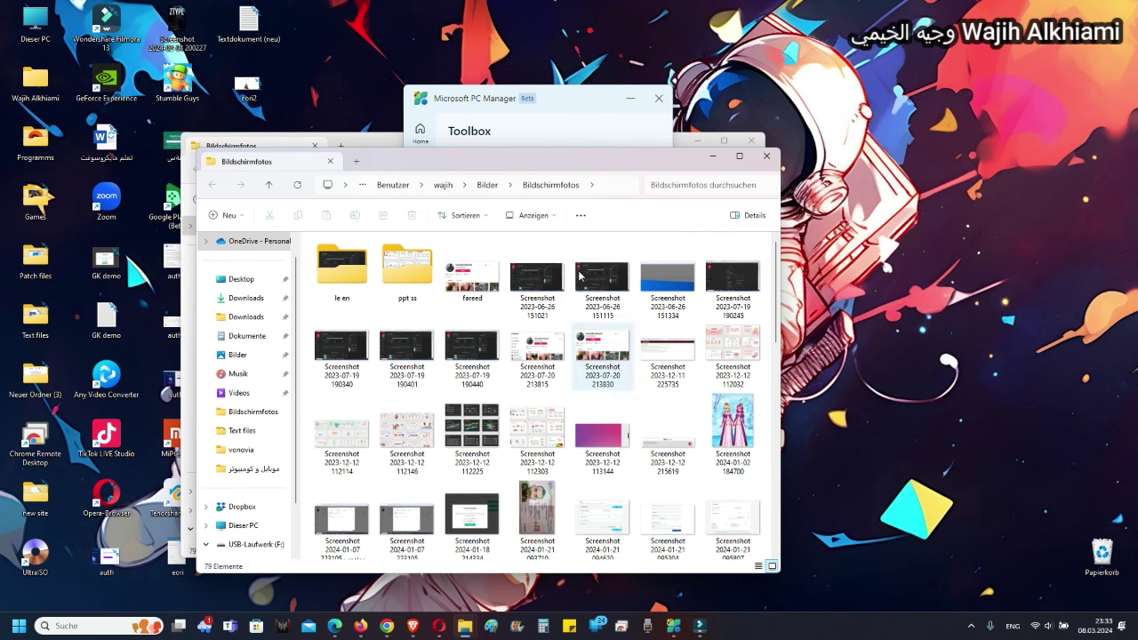
left_click(766, 156)
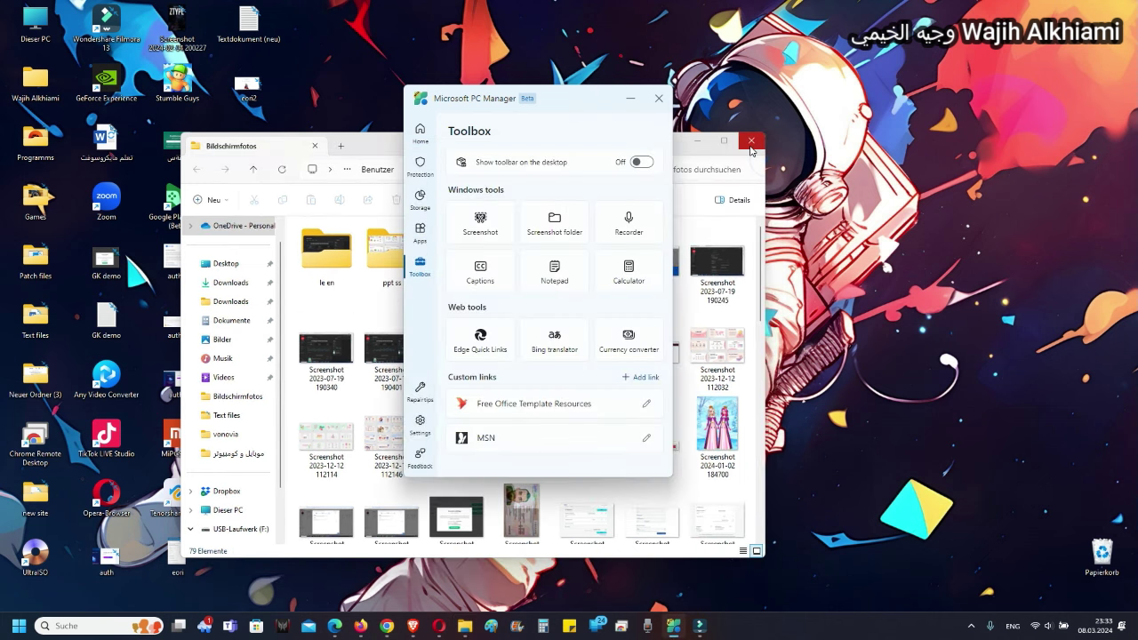
left_click(750, 144)
left_click(750, 144)
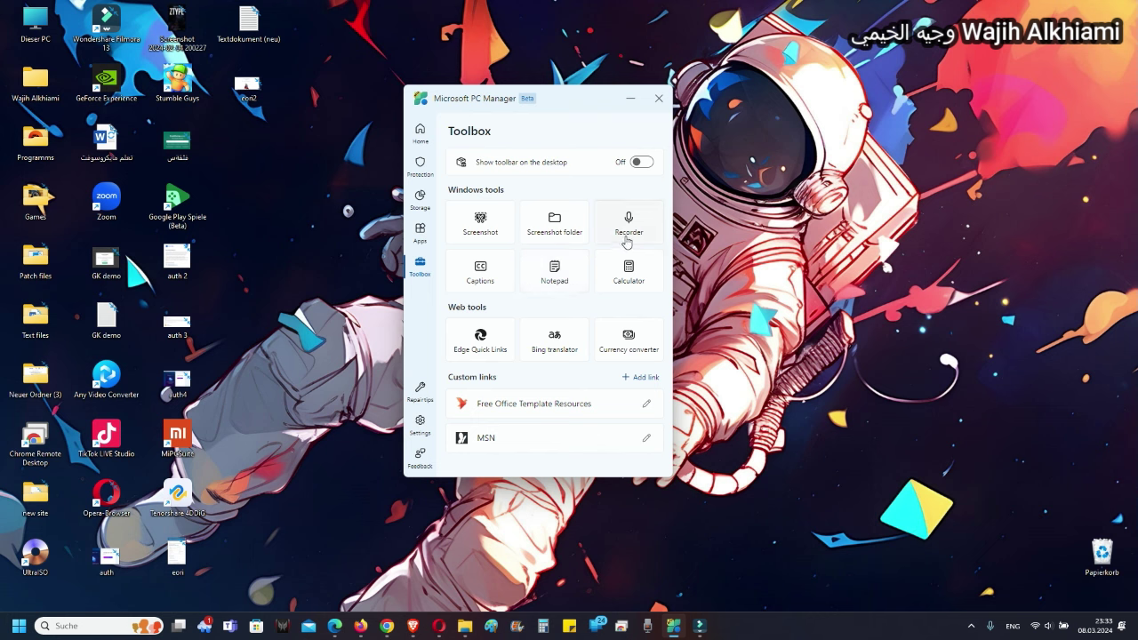
Step: Launch Captions from the Toolbox and start the download that sets up live captions
left_click(467, 277)
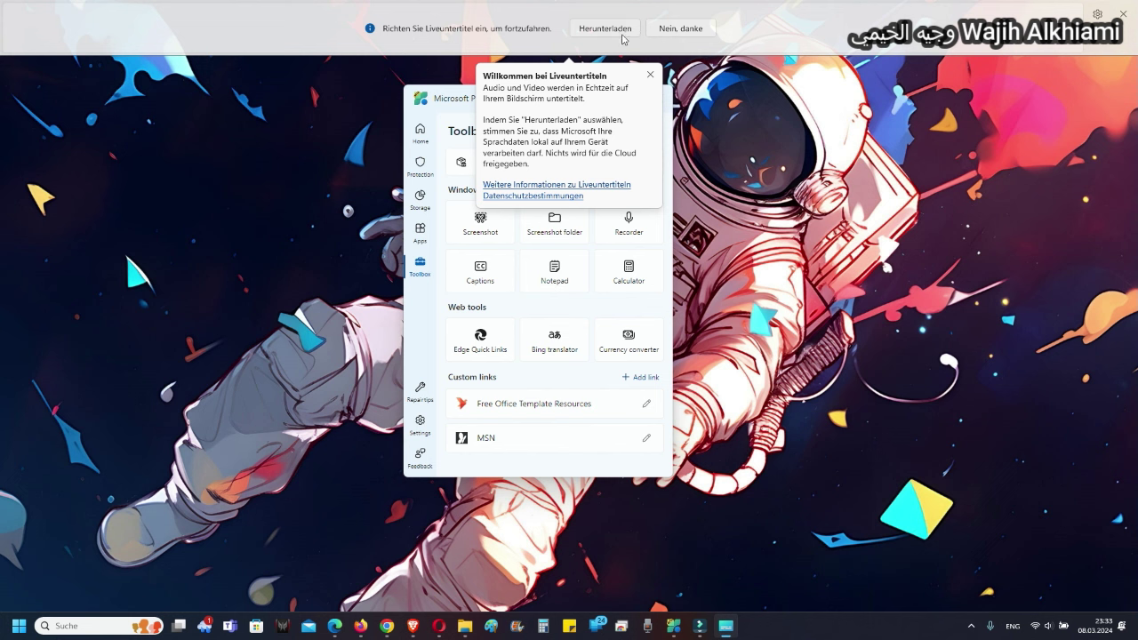
left_click(619, 38)
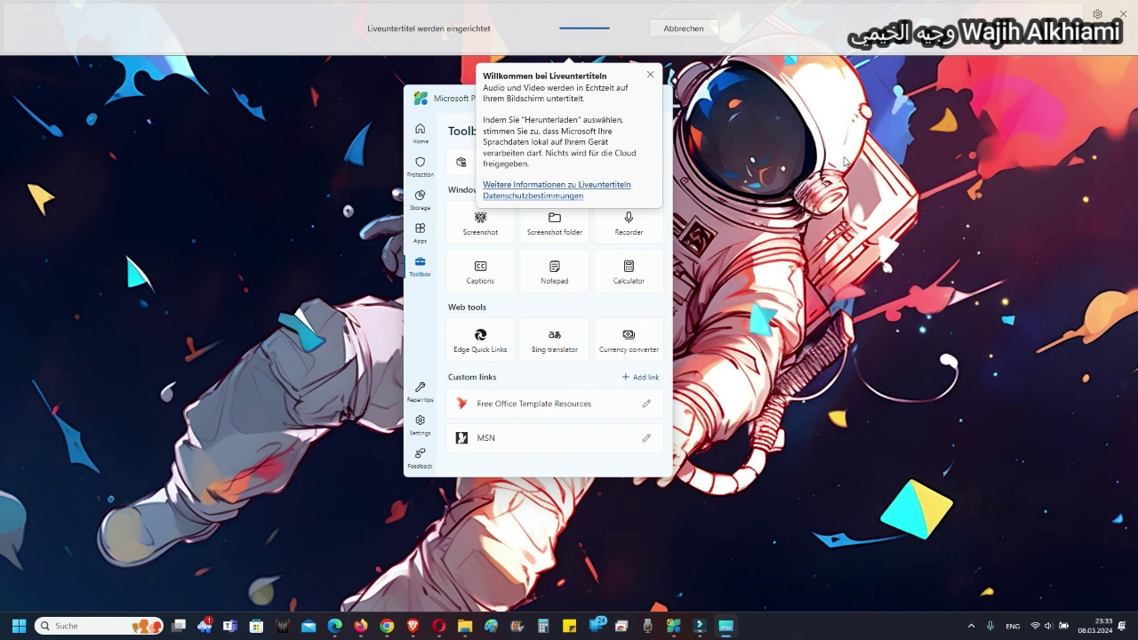
Step: Try the Notepad and Calculator tools from the Toolbox in turn, dismissing each window
left_click(567, 281)
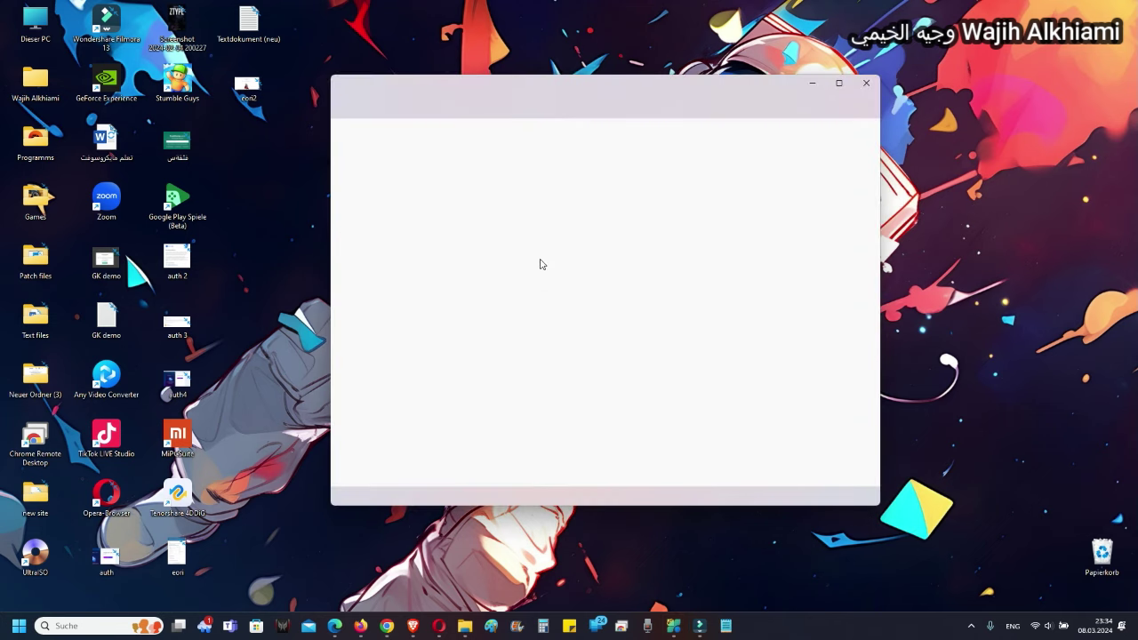
left_click(861, 85)
left_click(647, 280)
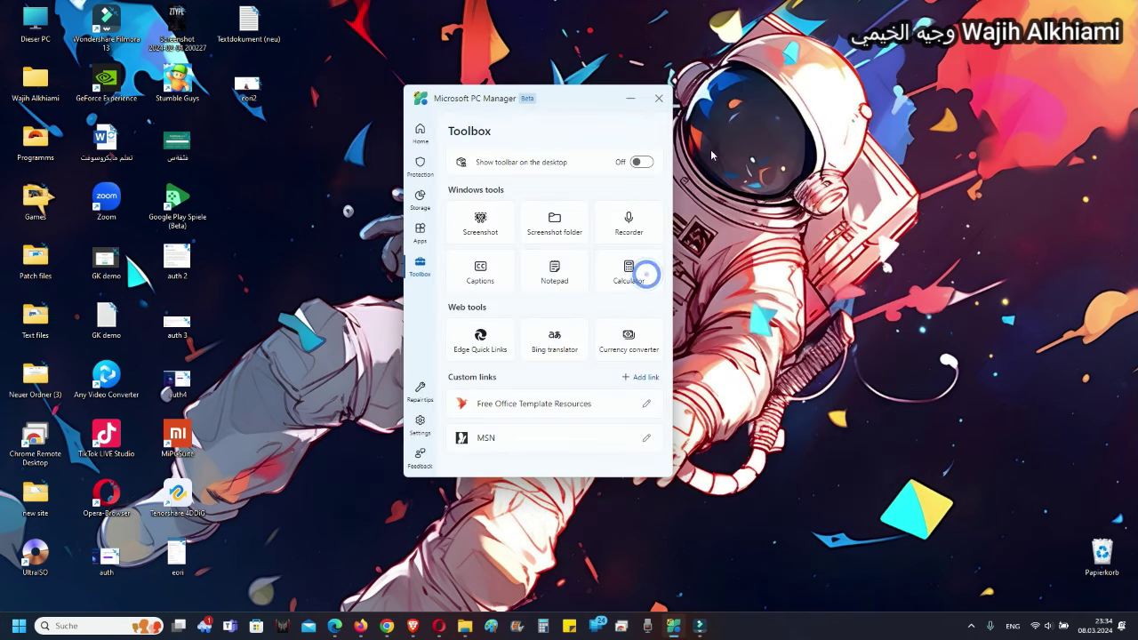
left_click(519, 158)
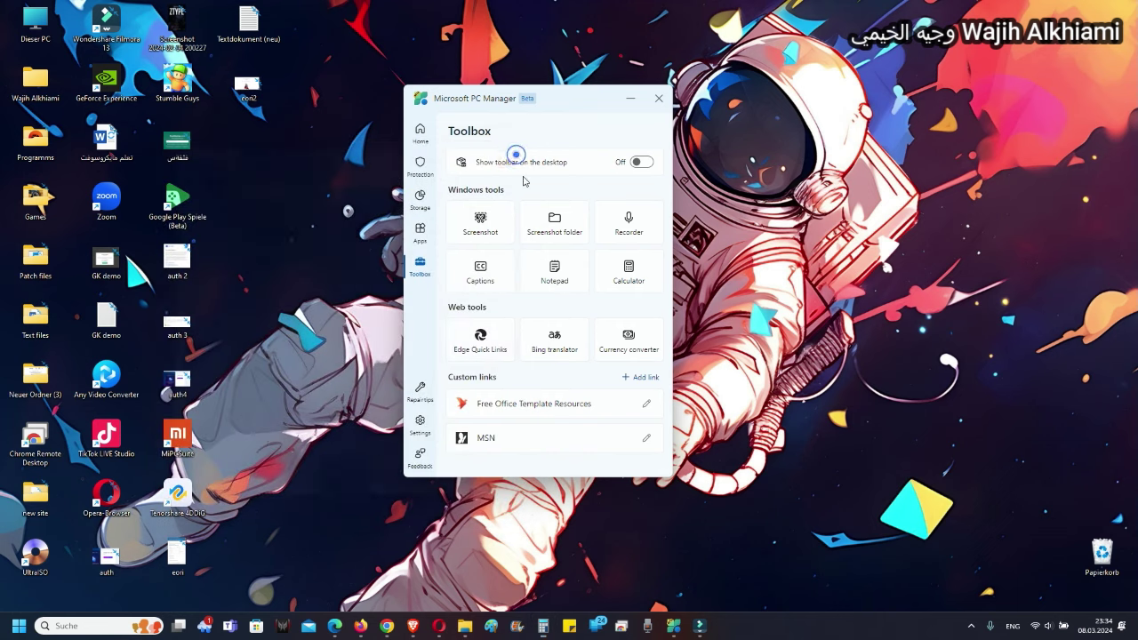
Step: View the Currency converter web tool and the Free Office Template Resources link in Edge, returning to the Toolbox after each
left_click(633, 342)
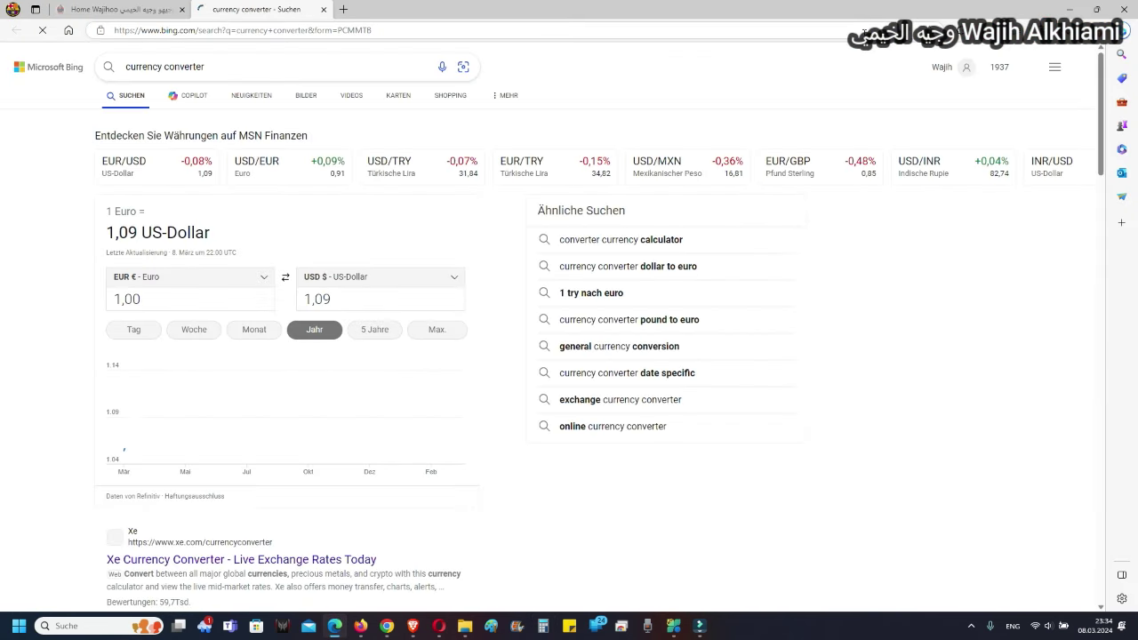
left_click(1071, 9)
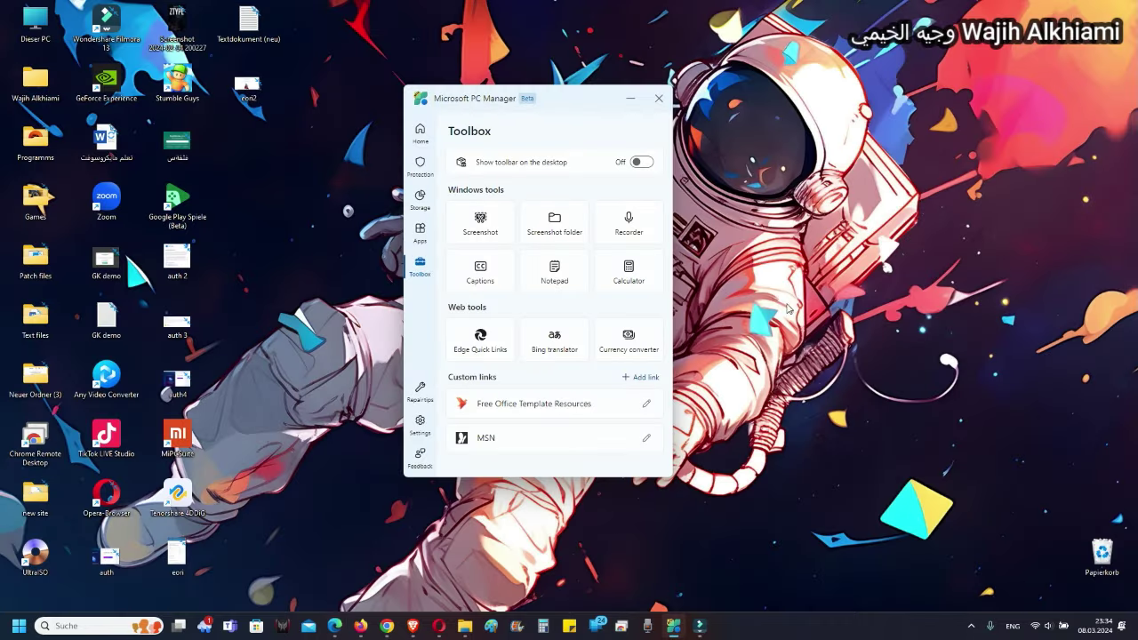
left_click(496, 415)
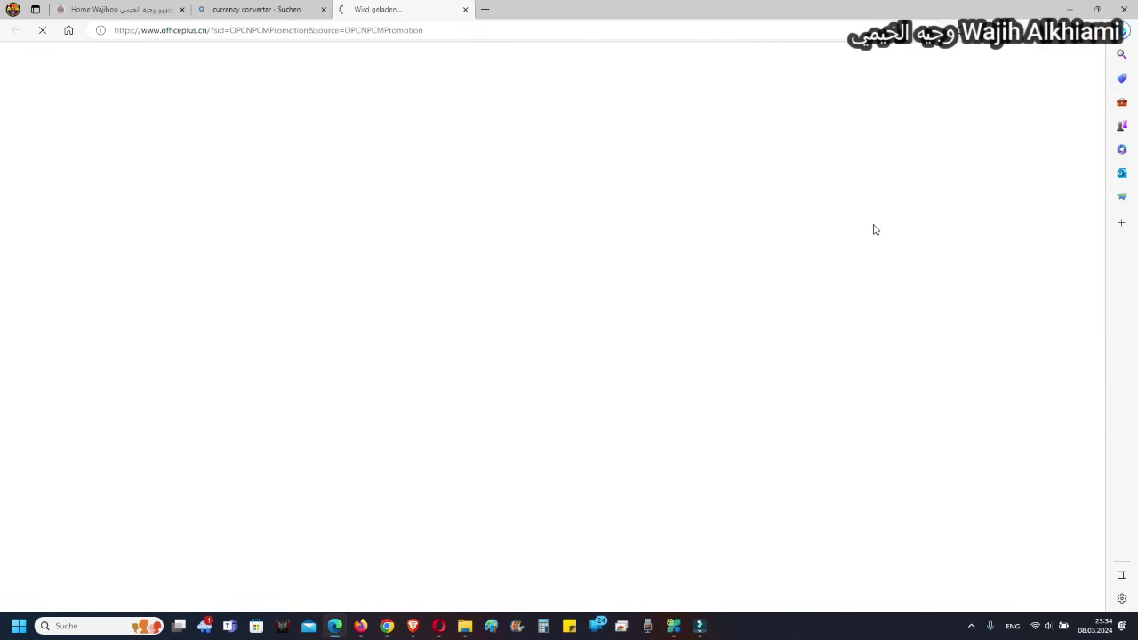
left_click(152, 30)
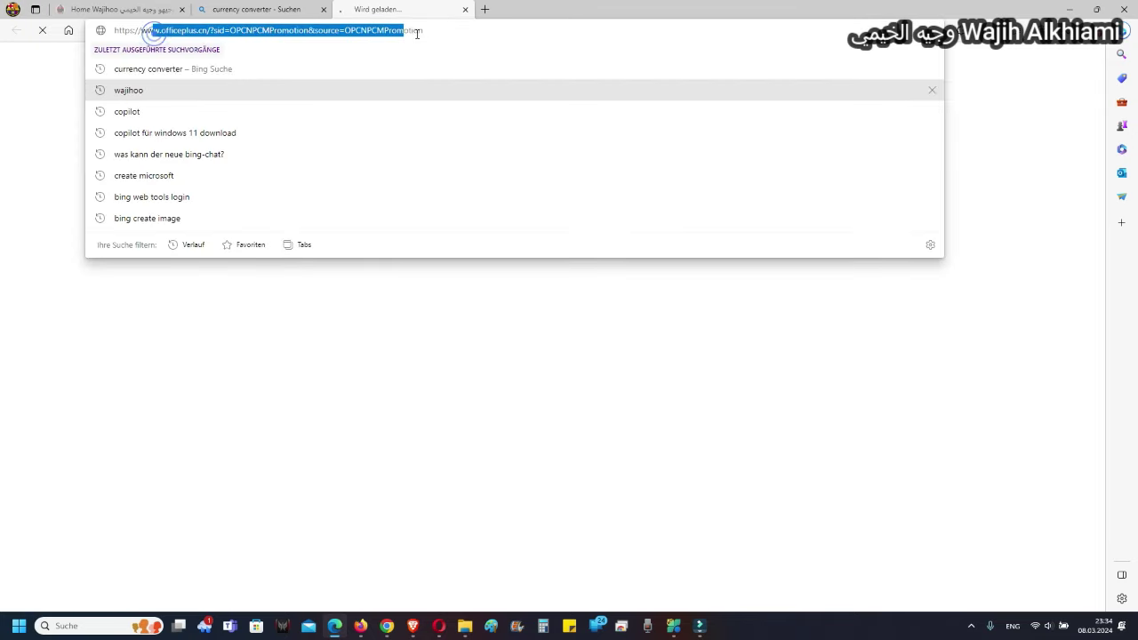
left_click(706, 400)
key("alt+F4")
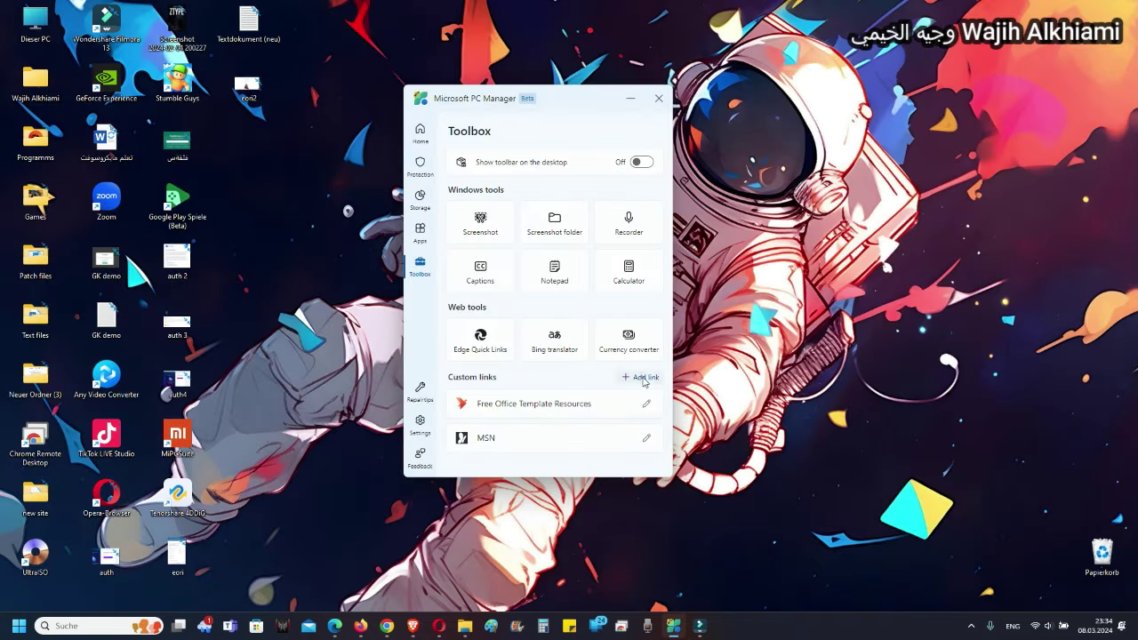
Step: Add a custom link to wajihoo.com in the Toolbox, without a title
left_click(644, 378)
type("esko")
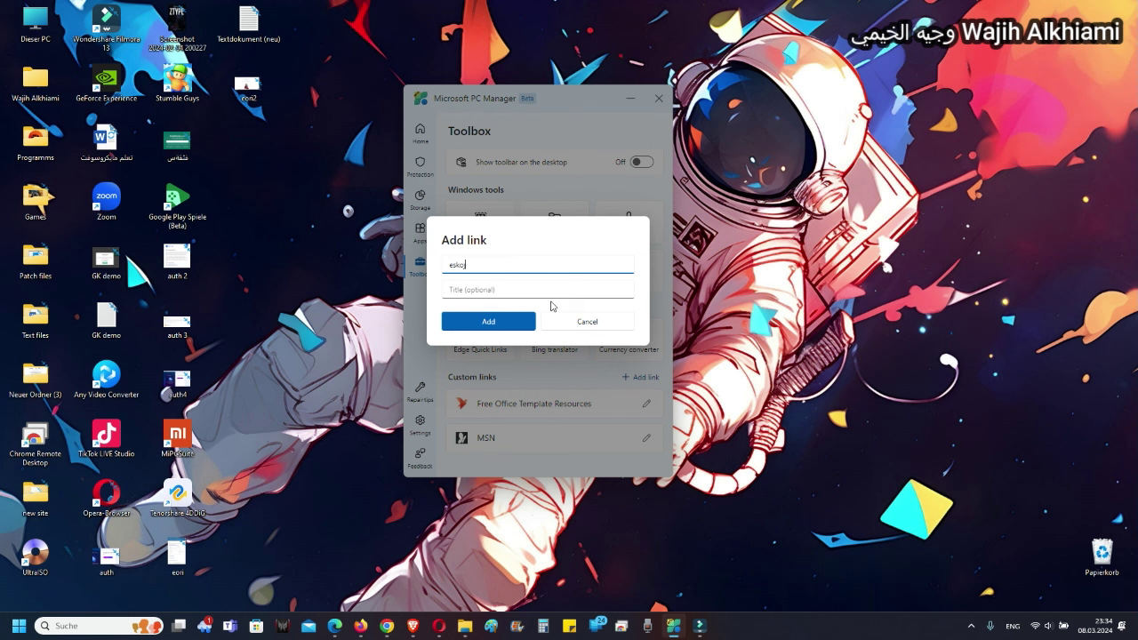
type("s")
key("BackSpace")
key("BackSpace")
type("wa")
left_click(520, 322)
Step: Open the wajihoo.com custom link, dismiss the page translation offer, and look through the website's home page
scroll(498, 329, "down", 1)
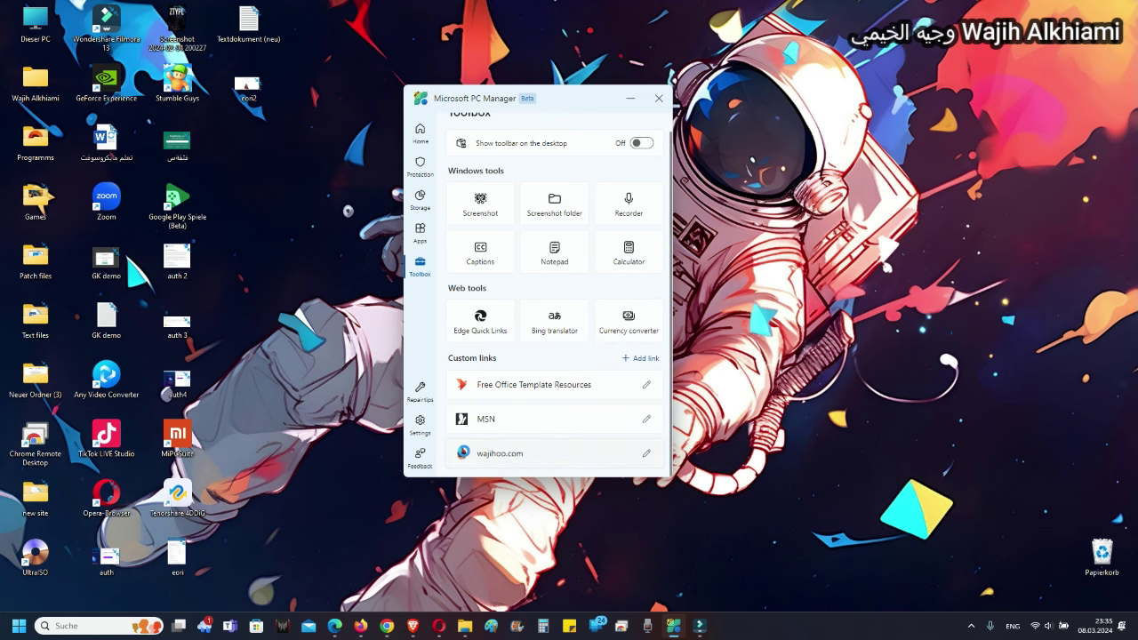
left_click(499, 452)
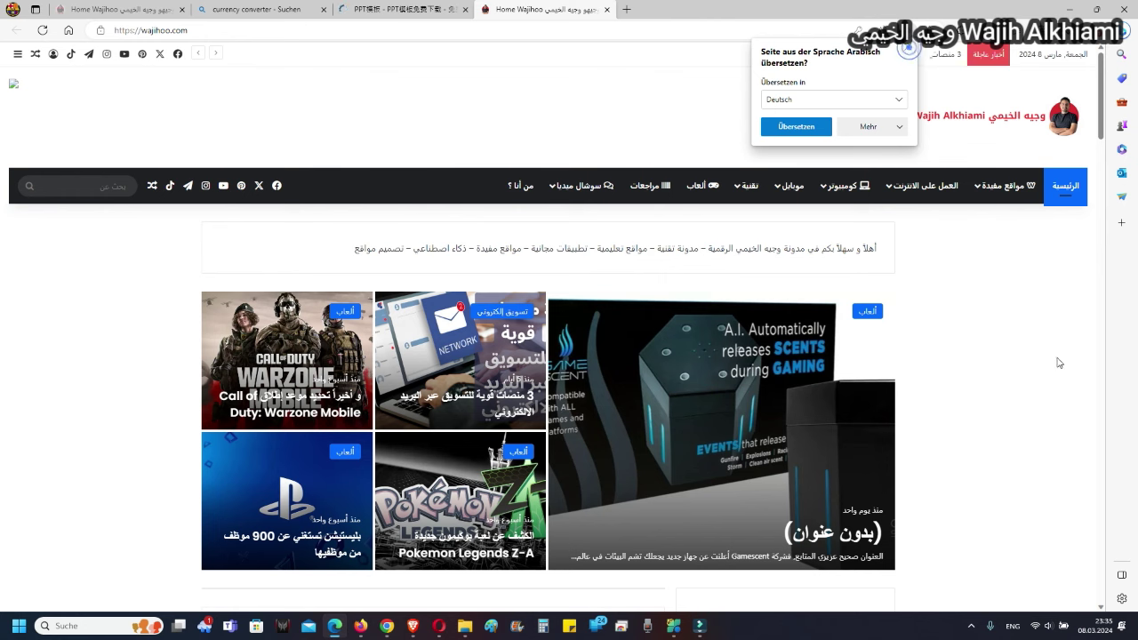
left_click(907, 48)
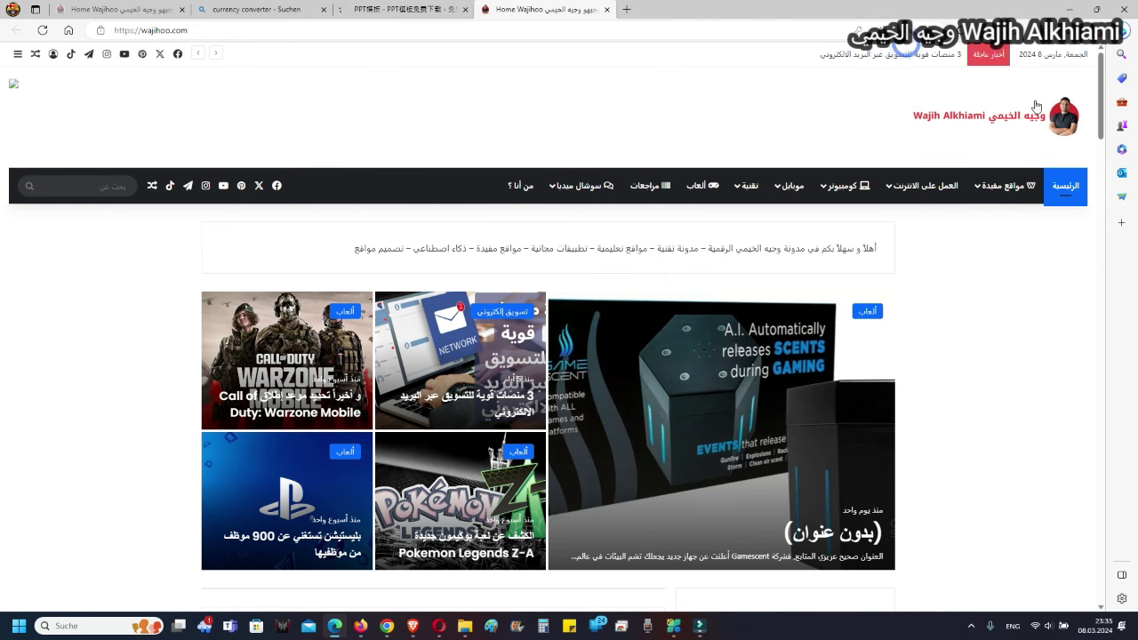
scroll(973, 311, "down", 10)
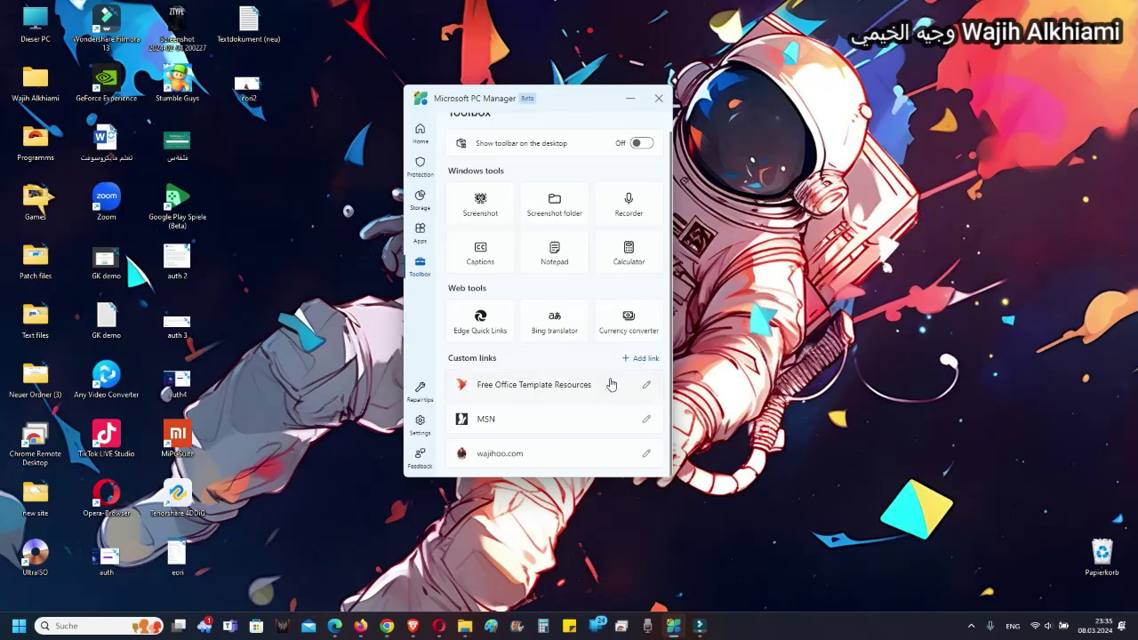
Step: View the repair tips, and look through the boost, shortcut and general settings of PC Manager
left_click(417, 391)
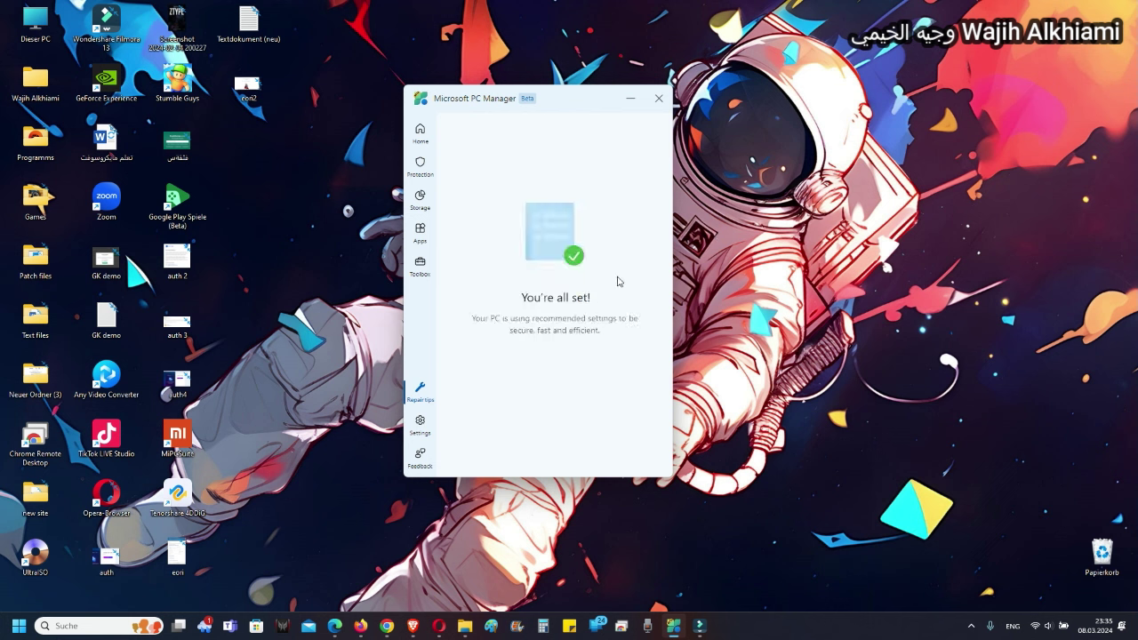
left_click(420, 424)
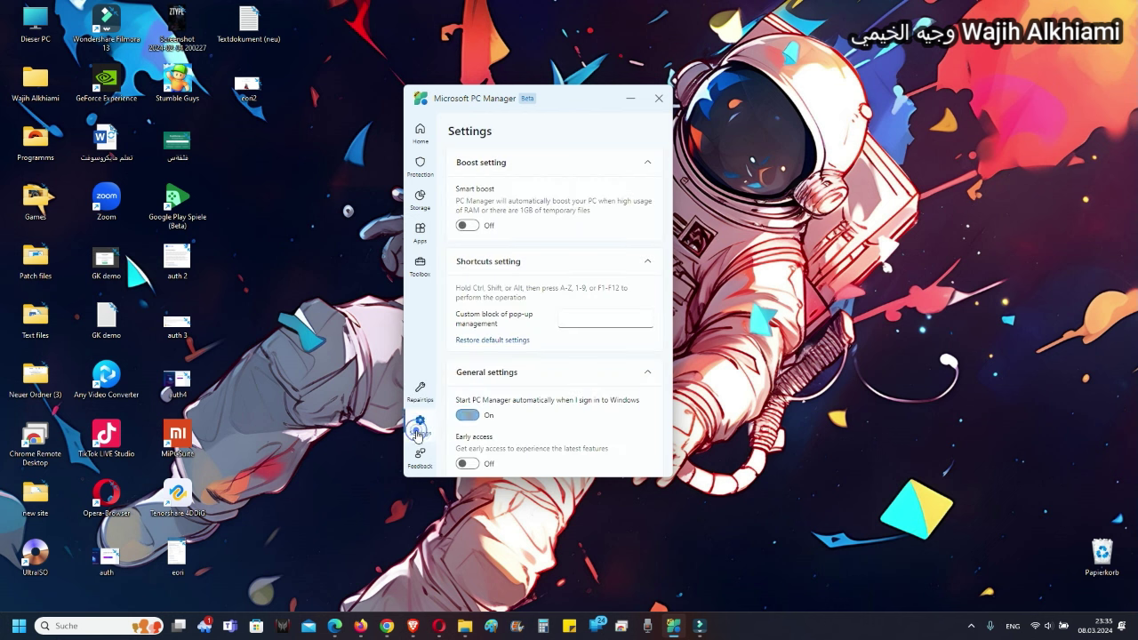
scroll(557, 287, "down", 5)
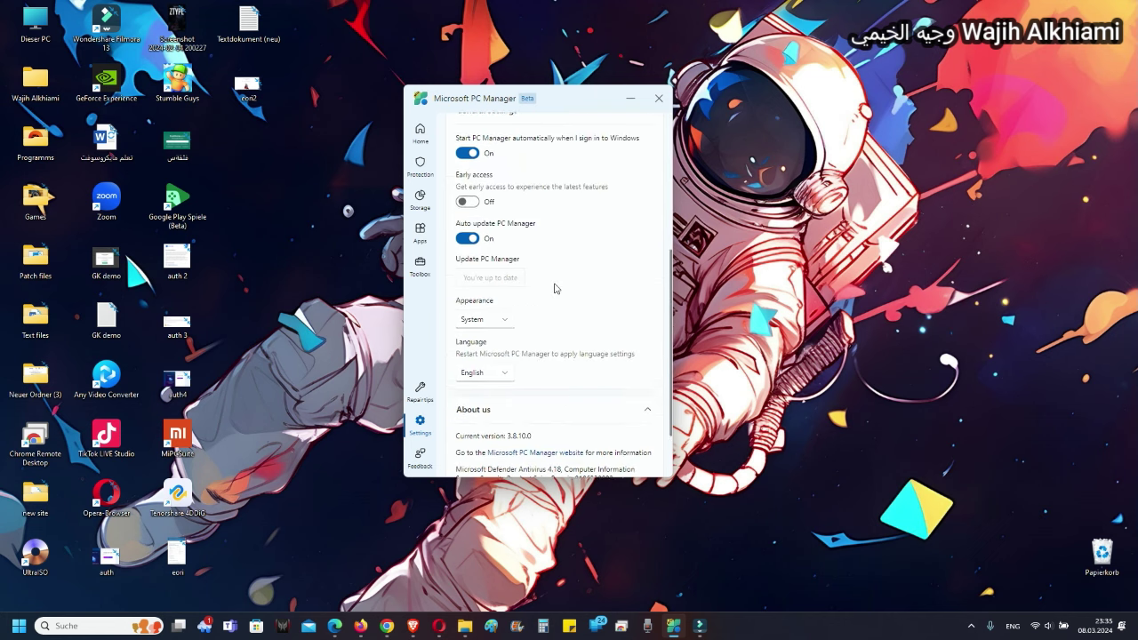
scroll(506, 301, "up", 2)
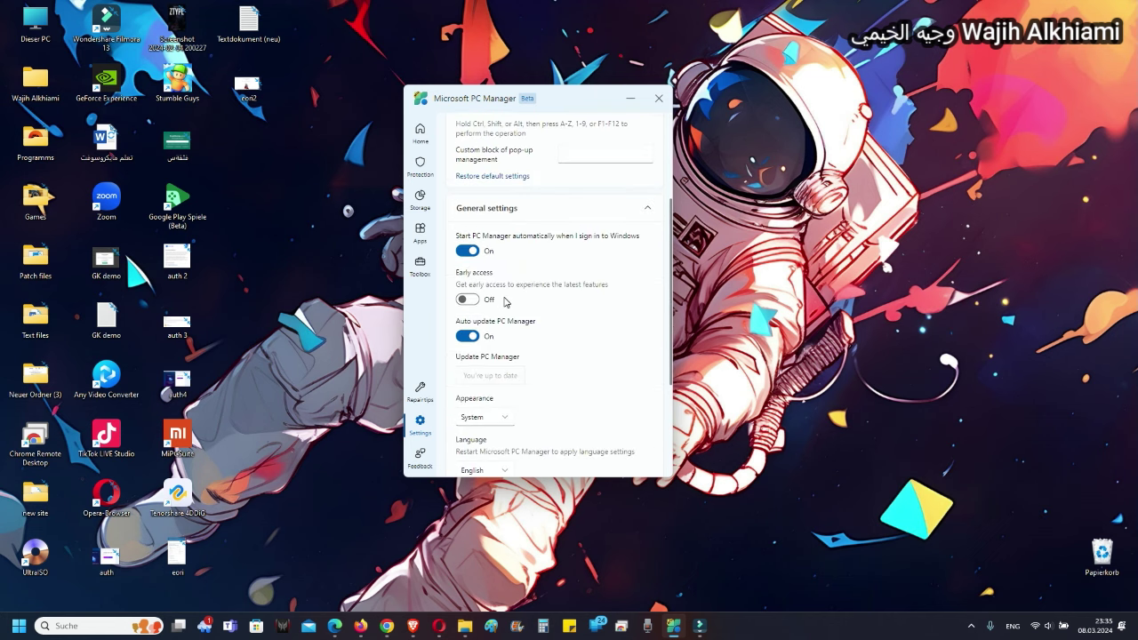
scroll(560, 285, "up", 3)
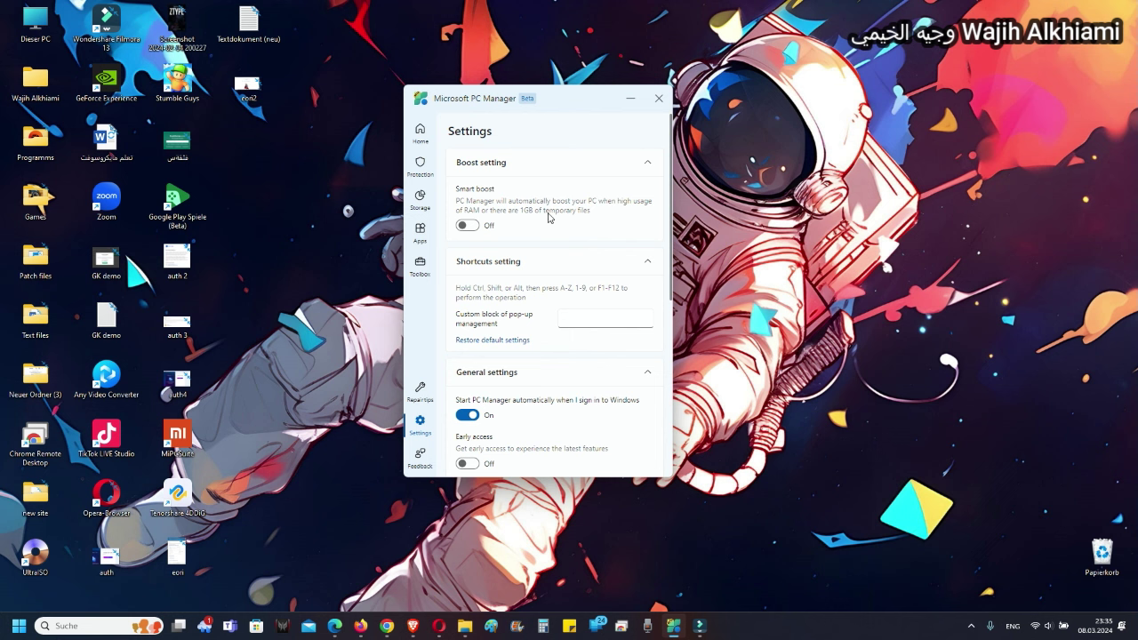
Step: Turn on Smart boost in the boost settings, and view the remaining settings through the About us section
left_click(467, 226)
scroll(539, 341, "down", 5)
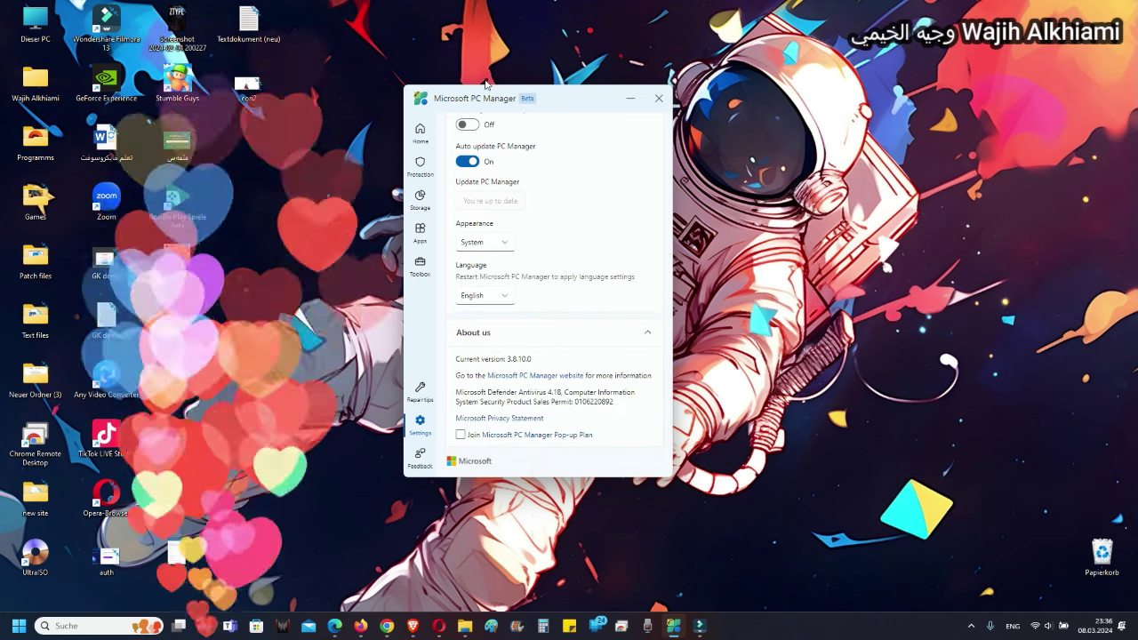
left_click_drag(546, 101, 600, 133)
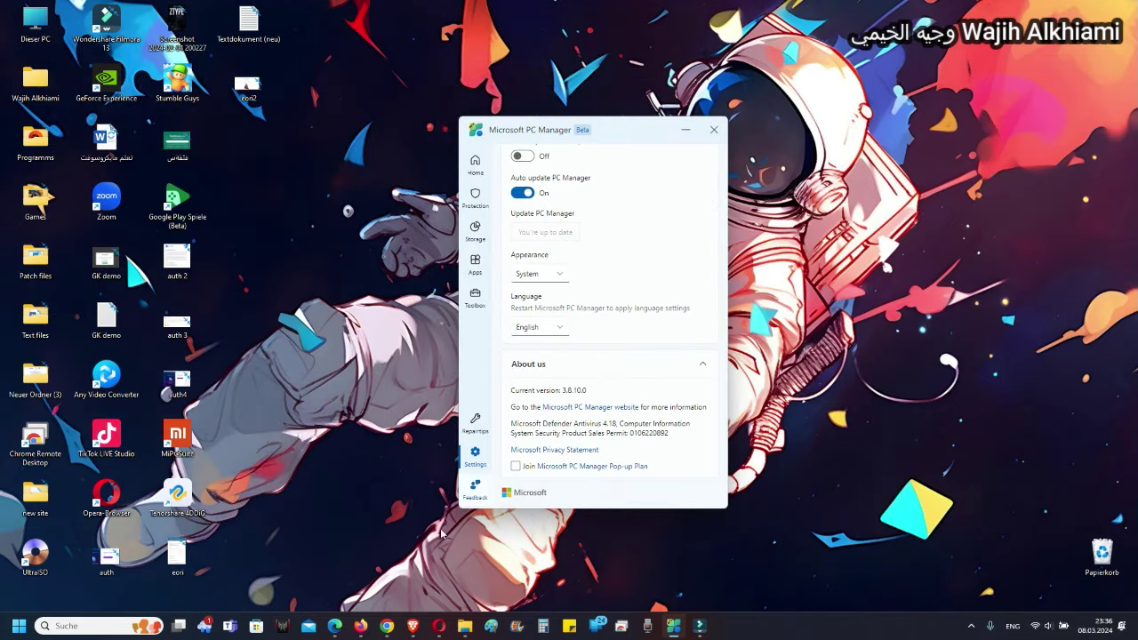
Step: Switch to Chrome, search Google for "pc manager" in a new tab, and open the official Microsoft PC Manager website
left_click(387, 626)
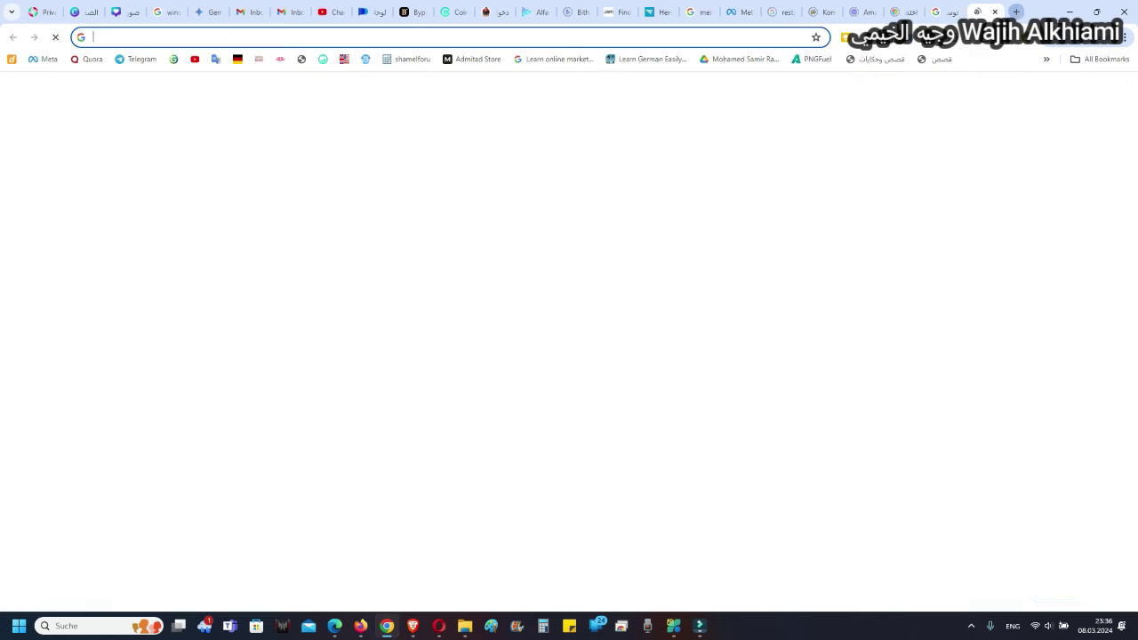
left_click(1016, 12)
type("pc m")
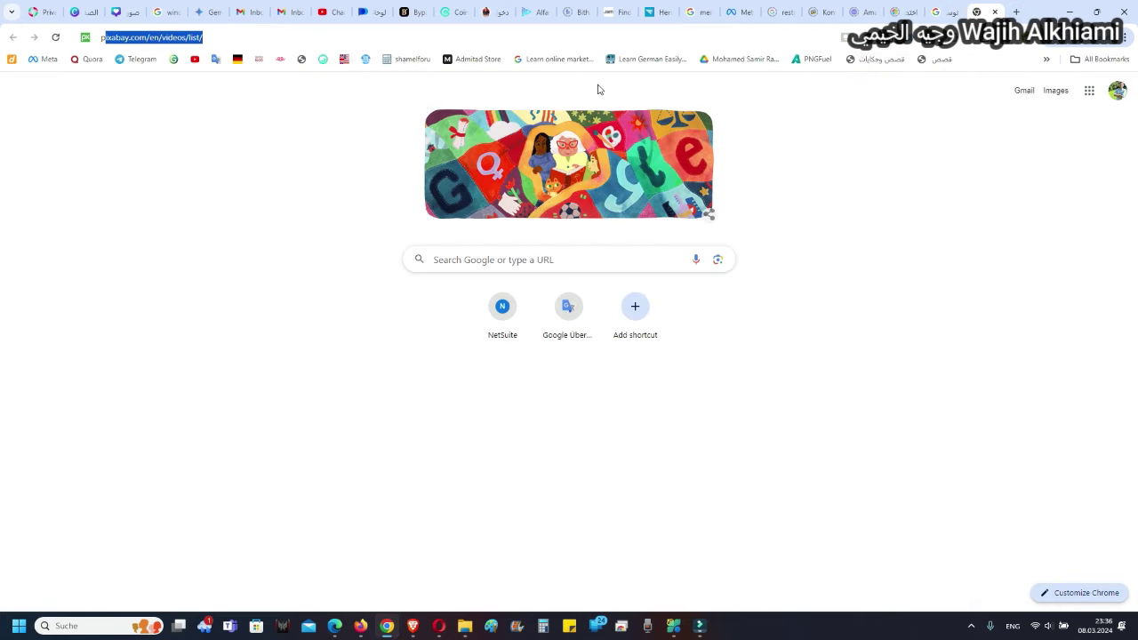
type("an")
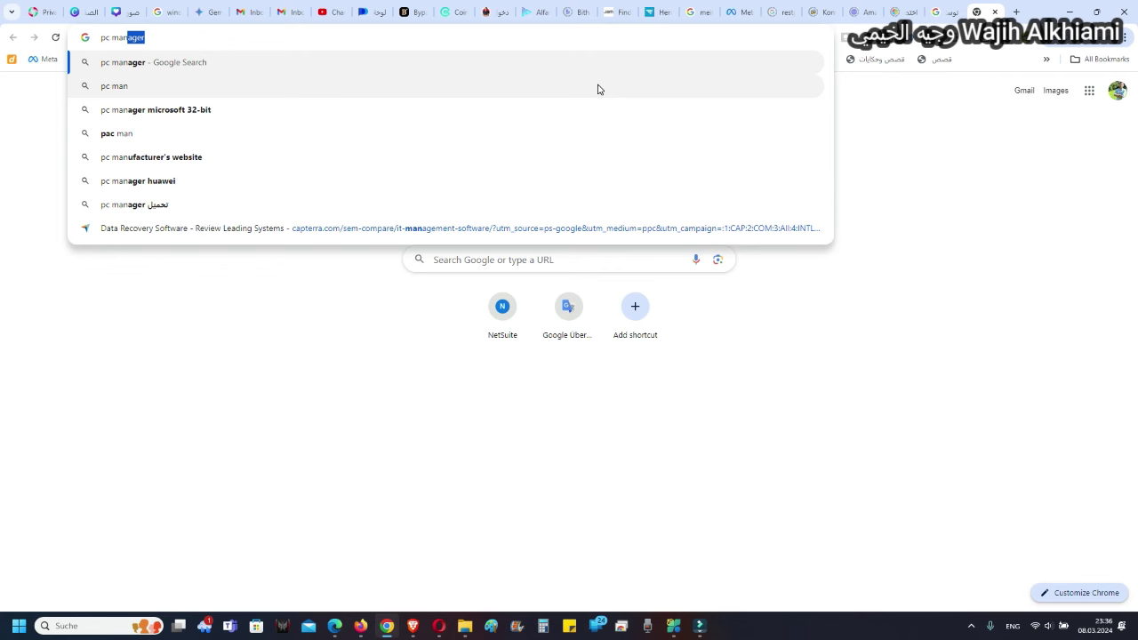
key("Return")
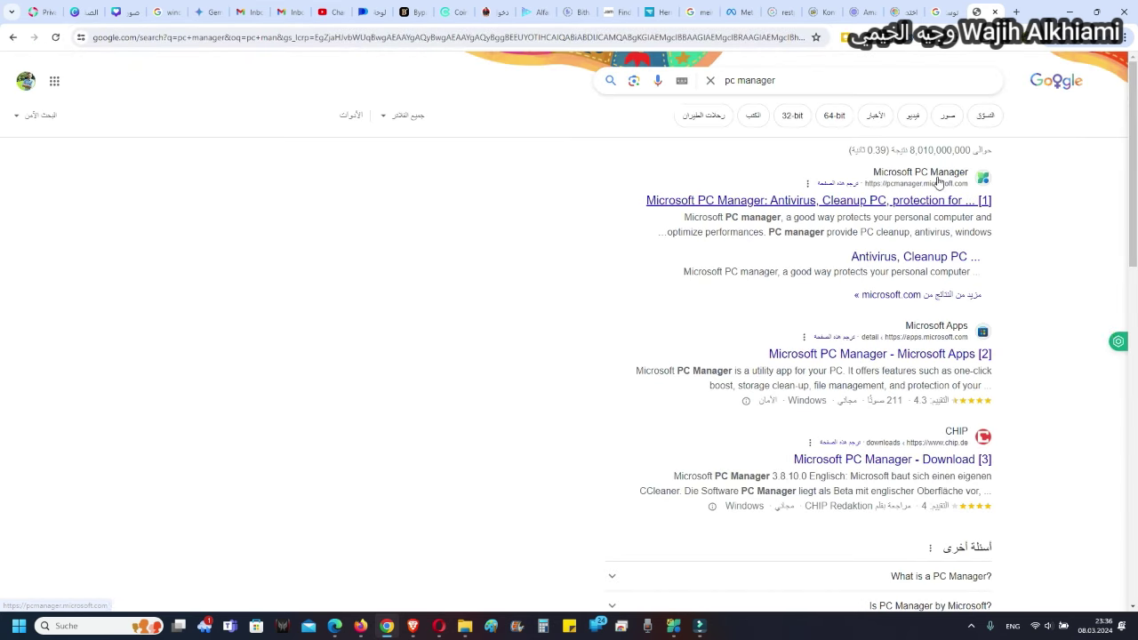
left_click(983, 181)
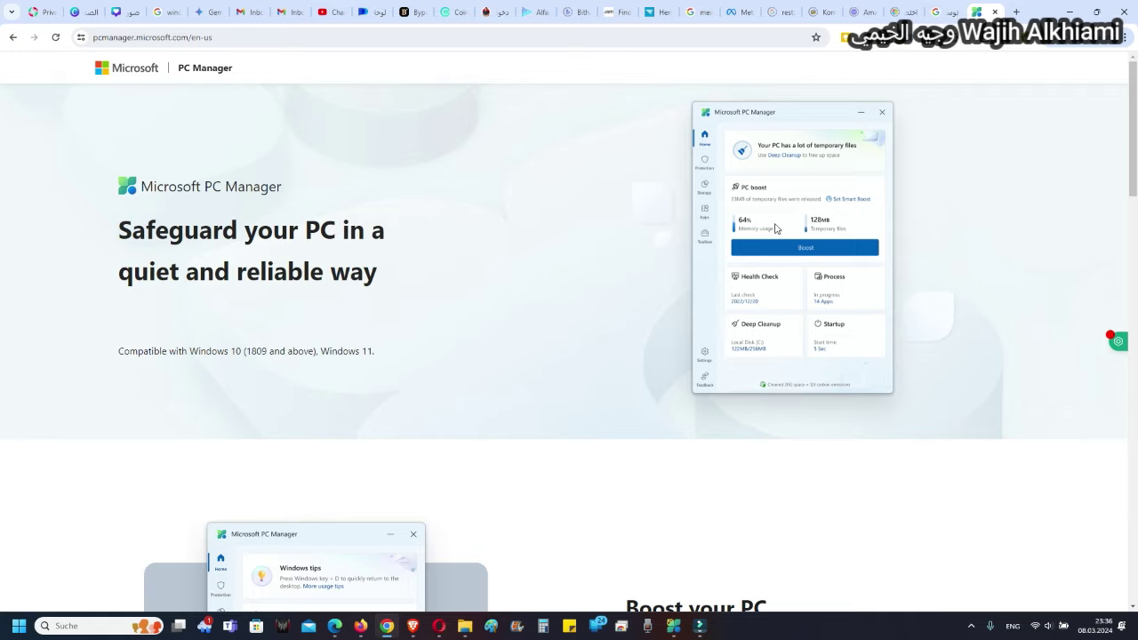
Step: Look through the feature overview on the Microsoft PC Manager website, down to the Toolbox & Mini toolbar section
scroll(775, 229, "down", 7)
scroll(786, 242, "down", 13)
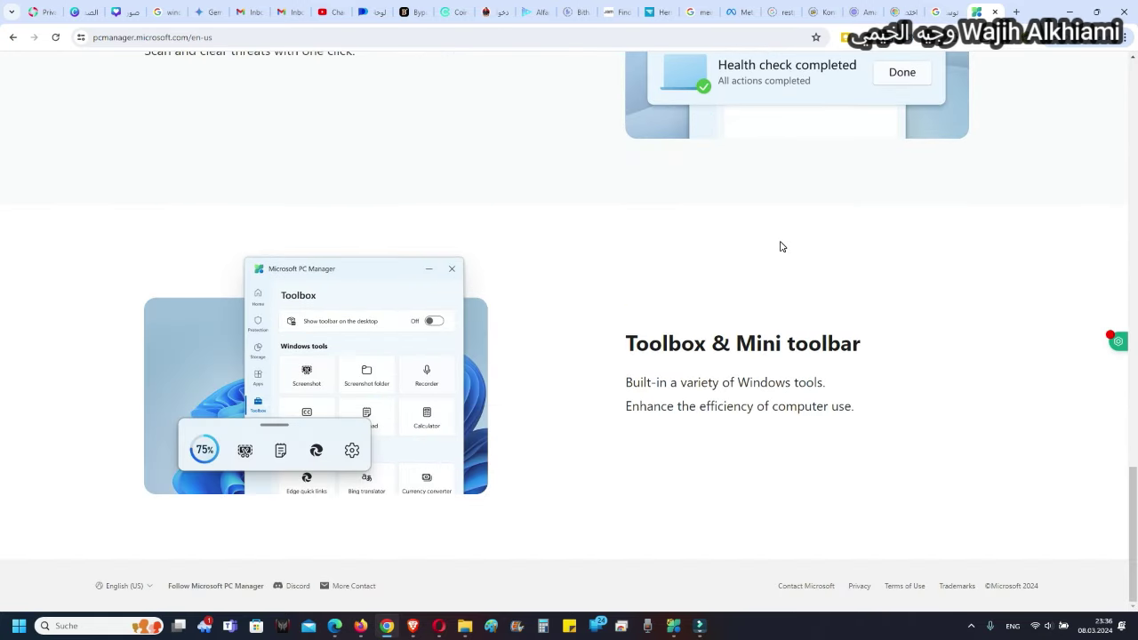
scroll(782, 240, "up", 20)
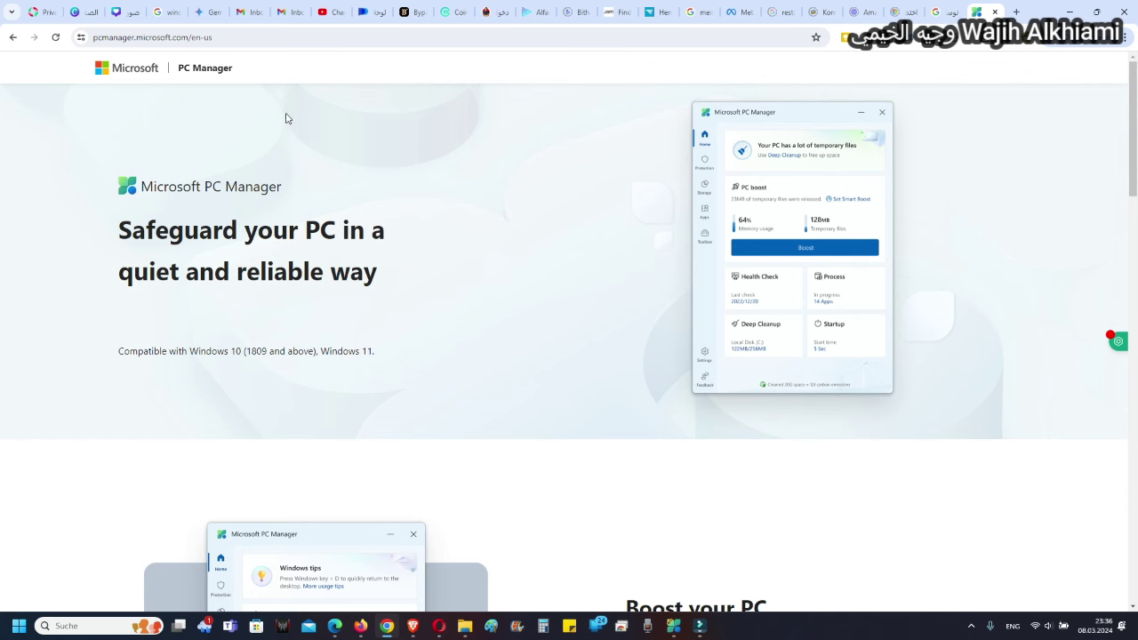
Step: Reload the PC Manager home page and follow its download link to the app's Microsoft Store listing
left_click(209, 69)
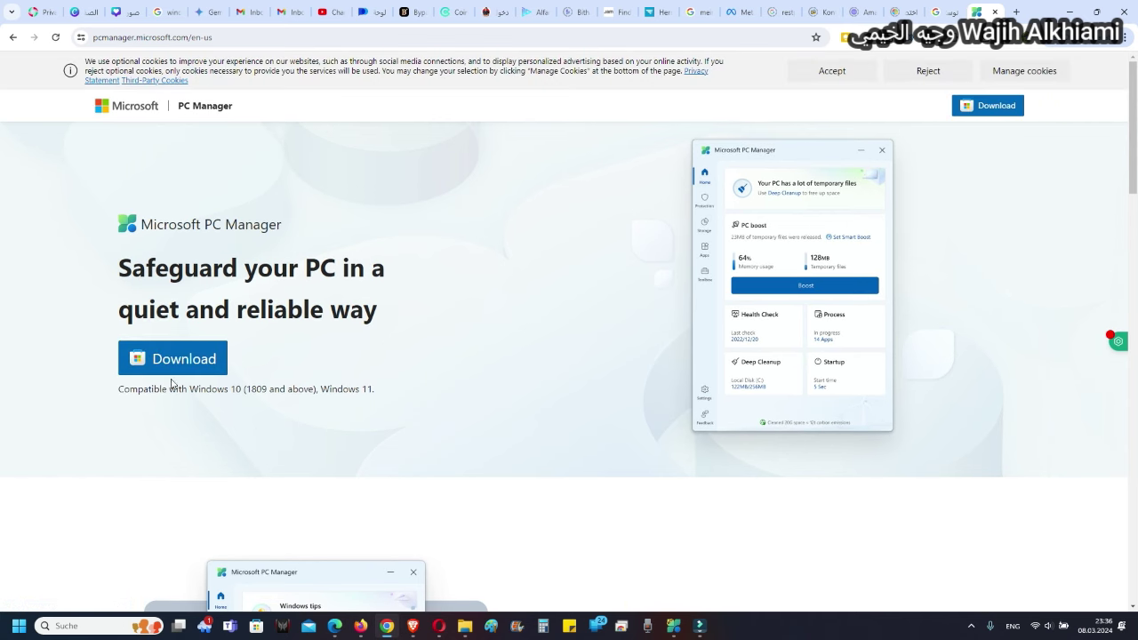
left_click(195, 360)
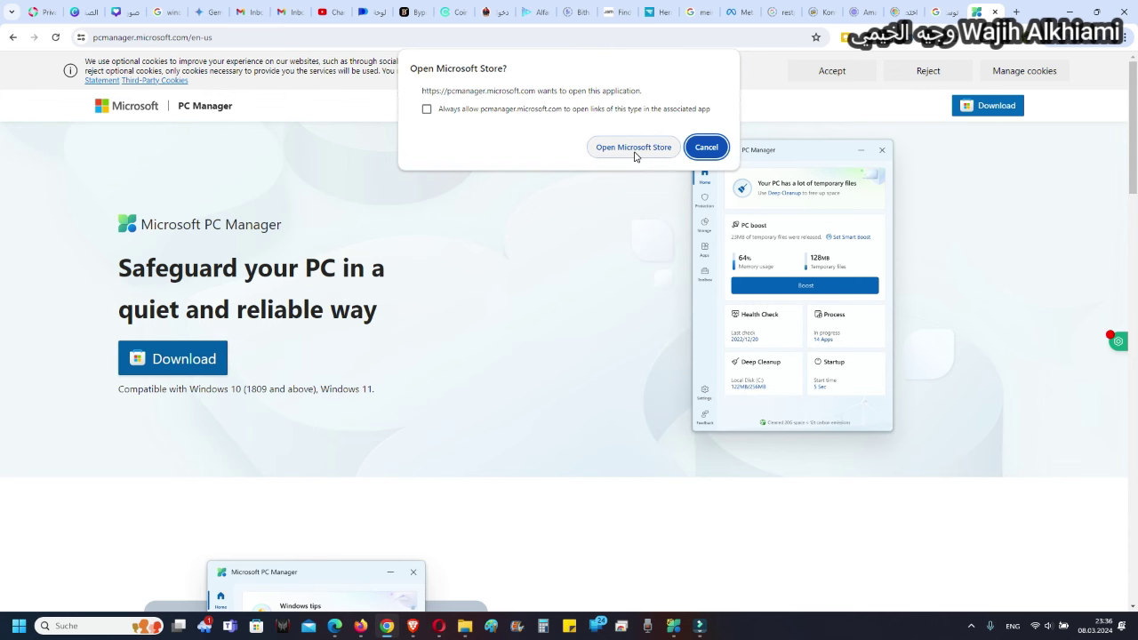
left_click(633, 147)
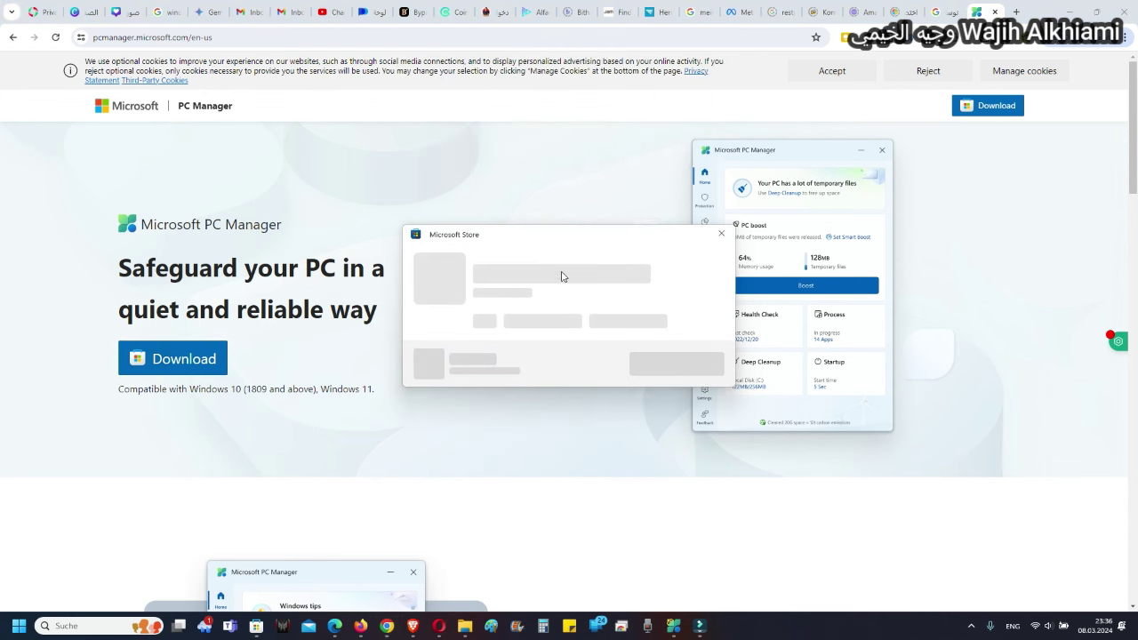
left_click_drag(570, 238, 573, 207)
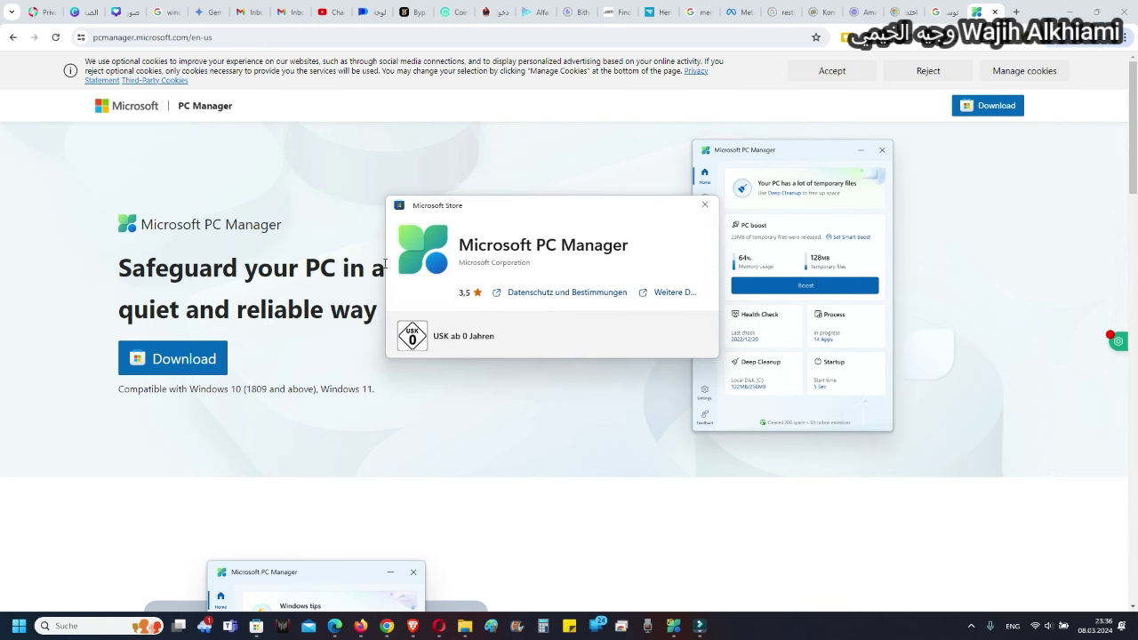
Step: Highlight the download website's address, pcmanager.microsoft.com/en-us, in Chrome
left_click(216, 39)
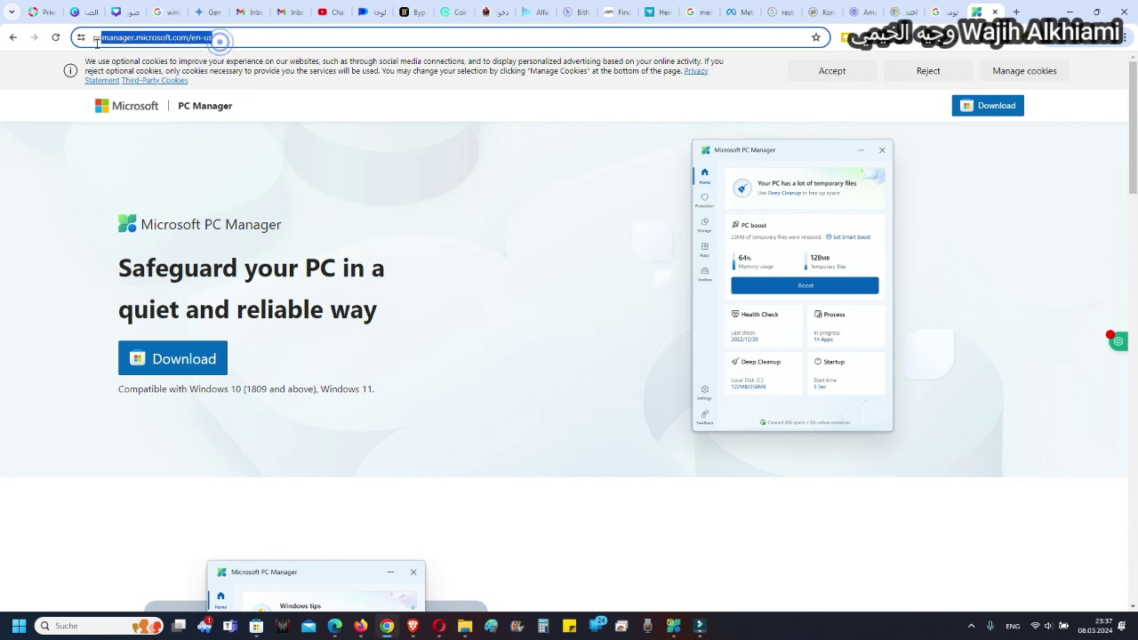
left_click(700, 626)
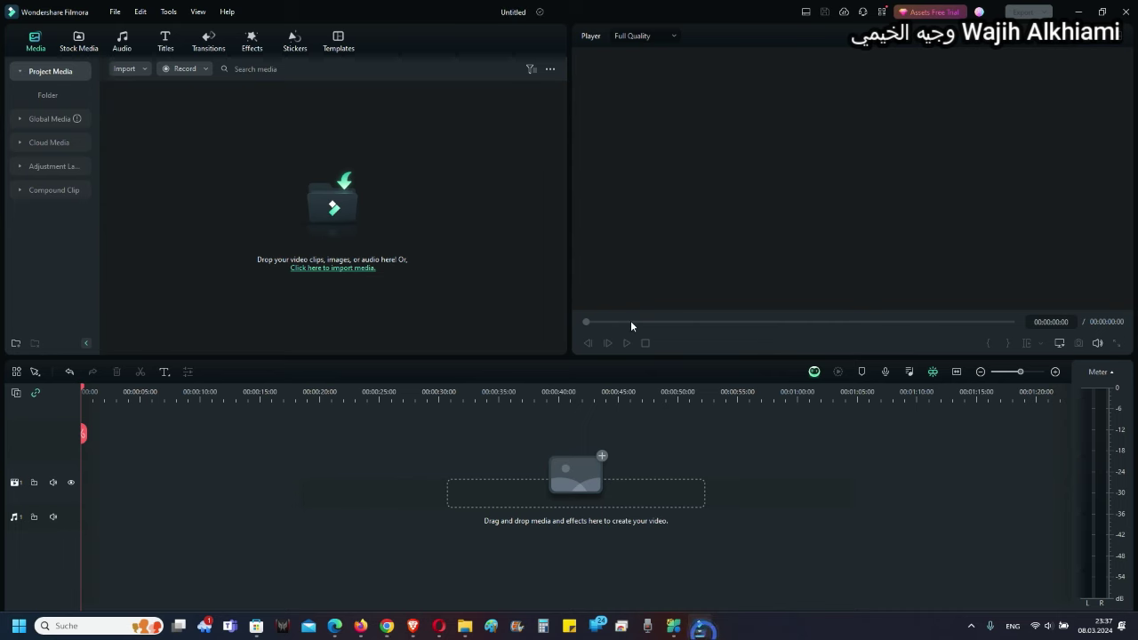
left_click(705, 629)
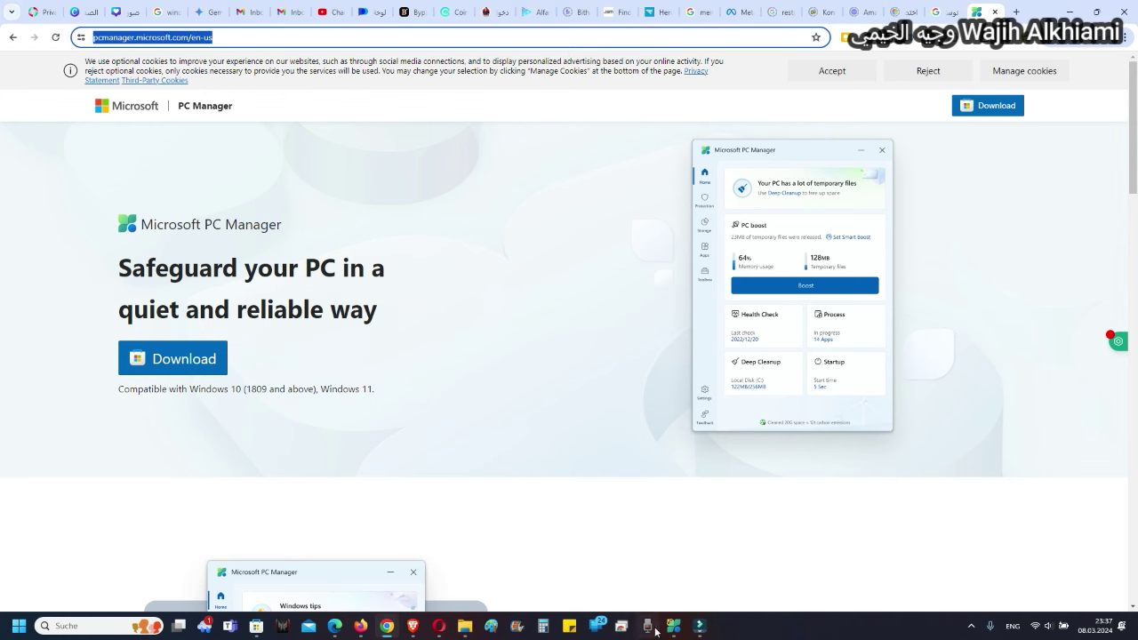
Step: Return to the PC Manager window, dismissing its Microsoft Store listing and minimizing Chrome
left_click(673, 626)
left_click(259, 625)
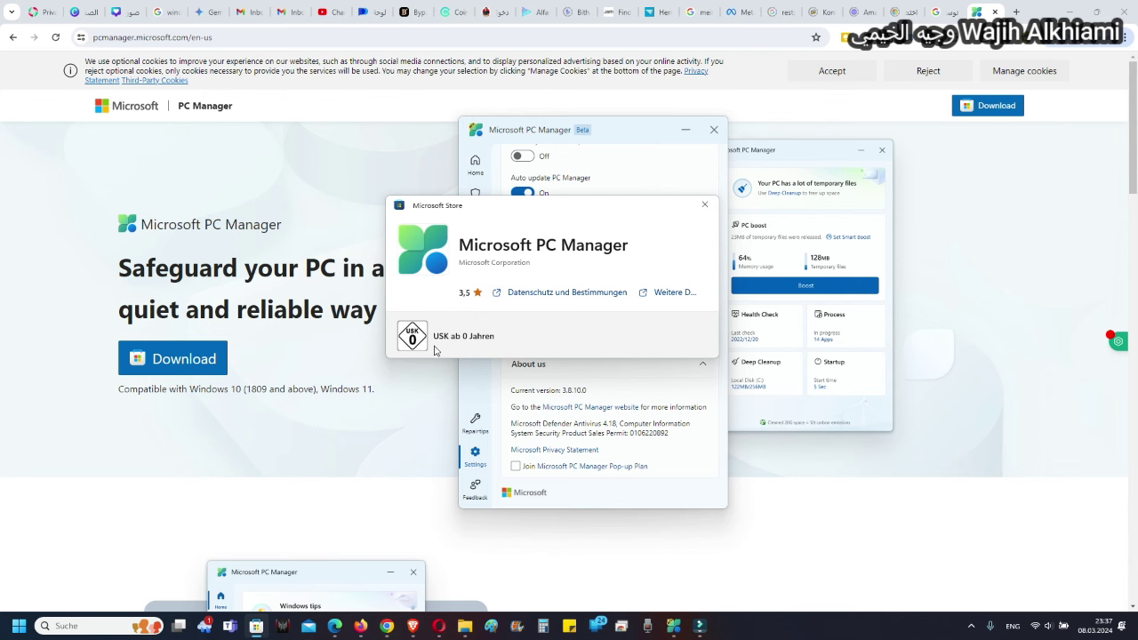
left_click_drag(653, 213, 692, 299)
left_click(743, 286)
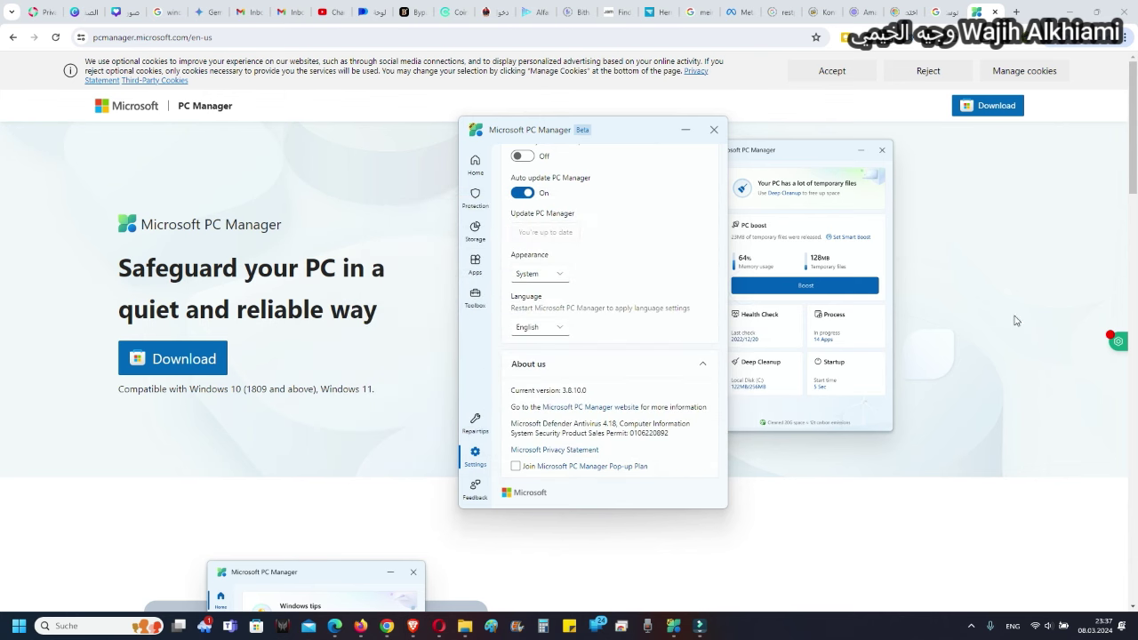
left_click(1071, 12)
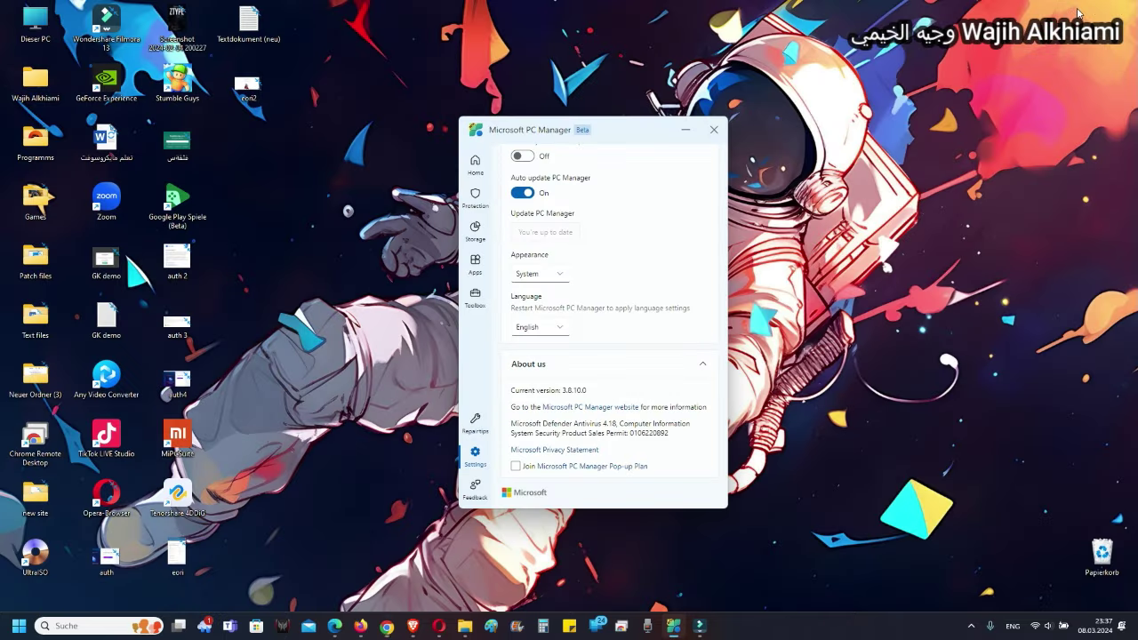